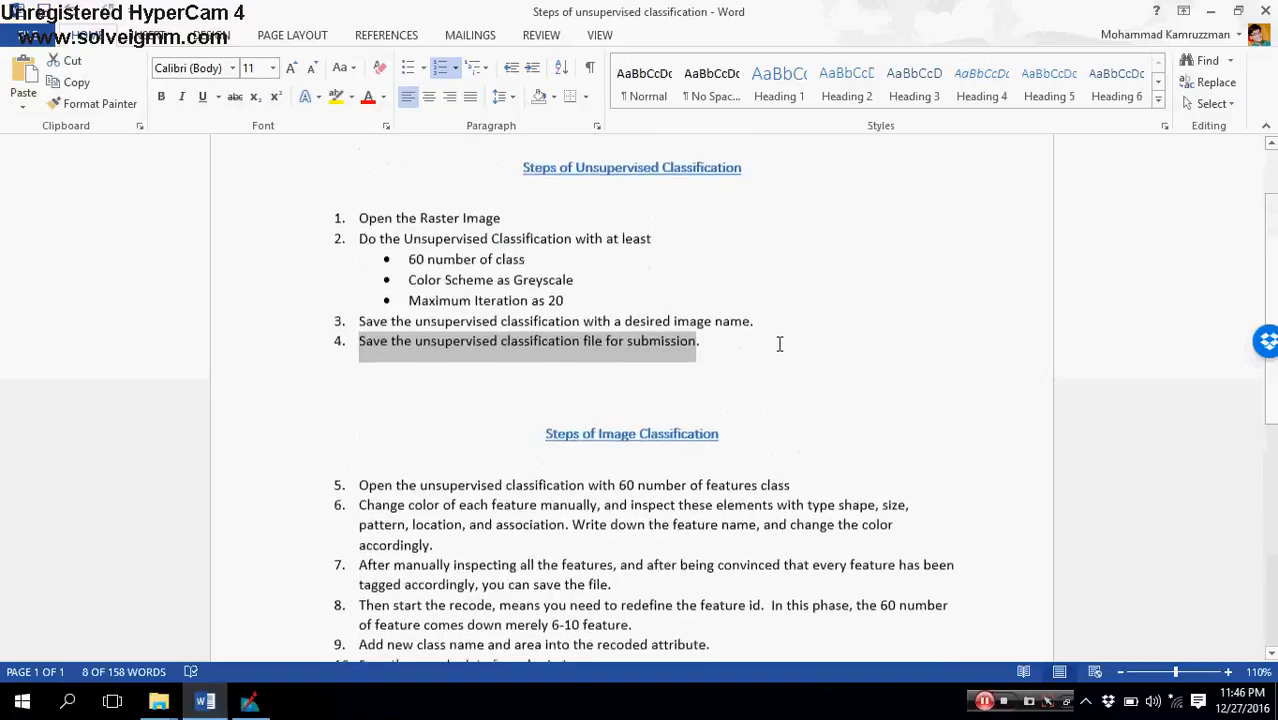
Step: Read through the unsupervised classification and image classification procedures in the document, highlighting the whole image classification section
{"action": "scroll", "coordinate": [776, 350], "scroll_direction": "up", "scroll_amount": 1}
{"action": "scroll", "coordinate": [775, 355], "scroll_direction": "down", "scroll_amount": 2}
{"action": "scroll", "coordinate": [775, 358], "scroll_direction": "up", "scroll_amount": 1}
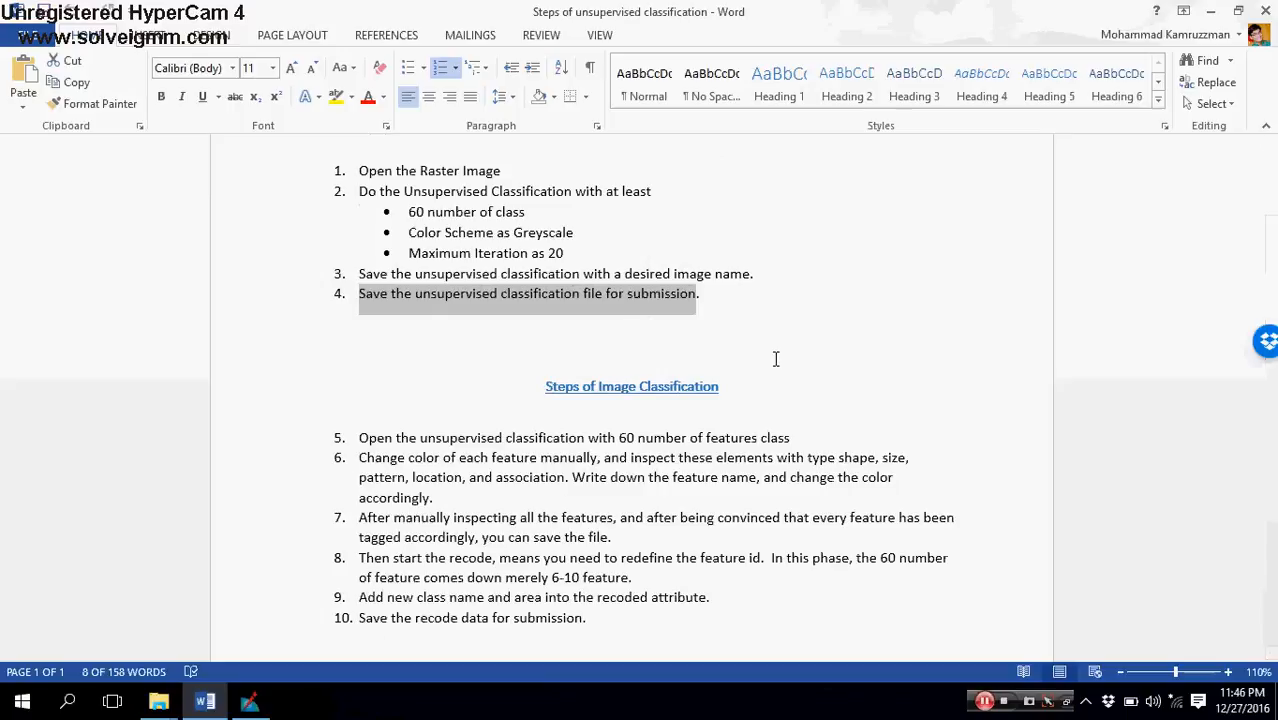
{"action": "scroll", "coordinate": [775, 358], "scroll_direction": "up", "scroll_amount": 3}
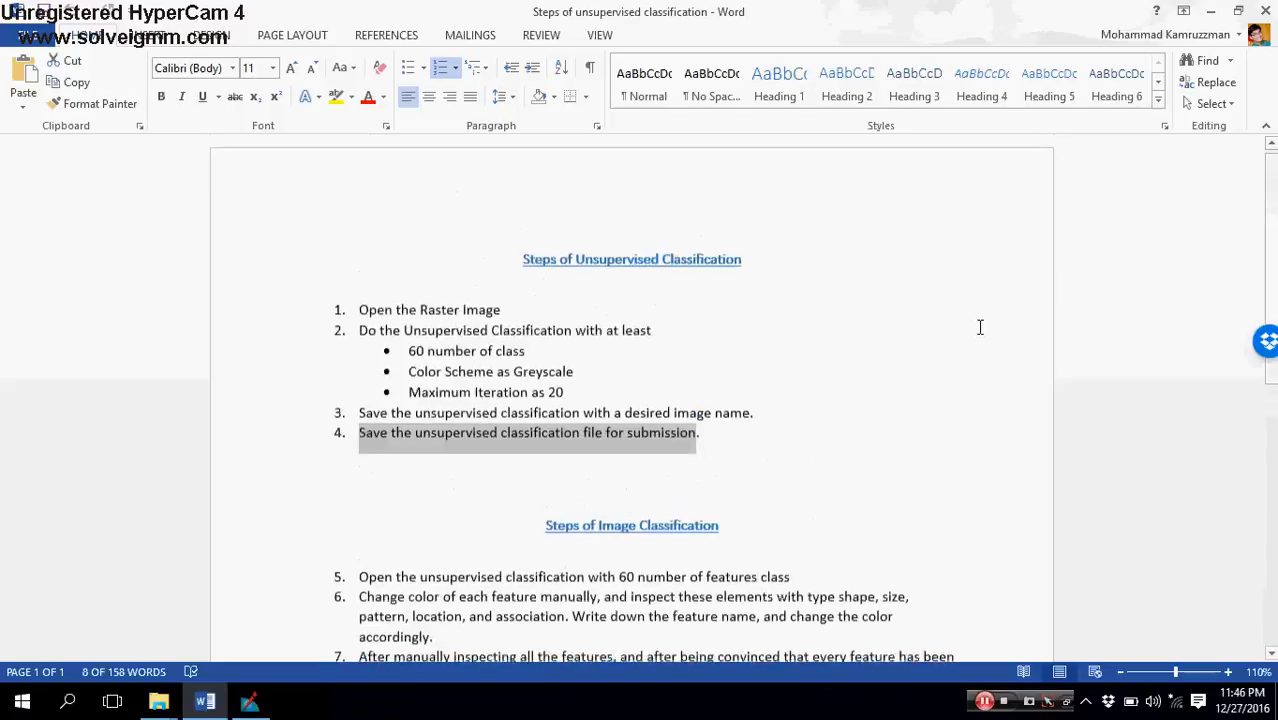
{"action": "scroll", "coordinate": [827, 340], "scroll_direction": "down", "scroll_amount": 3}
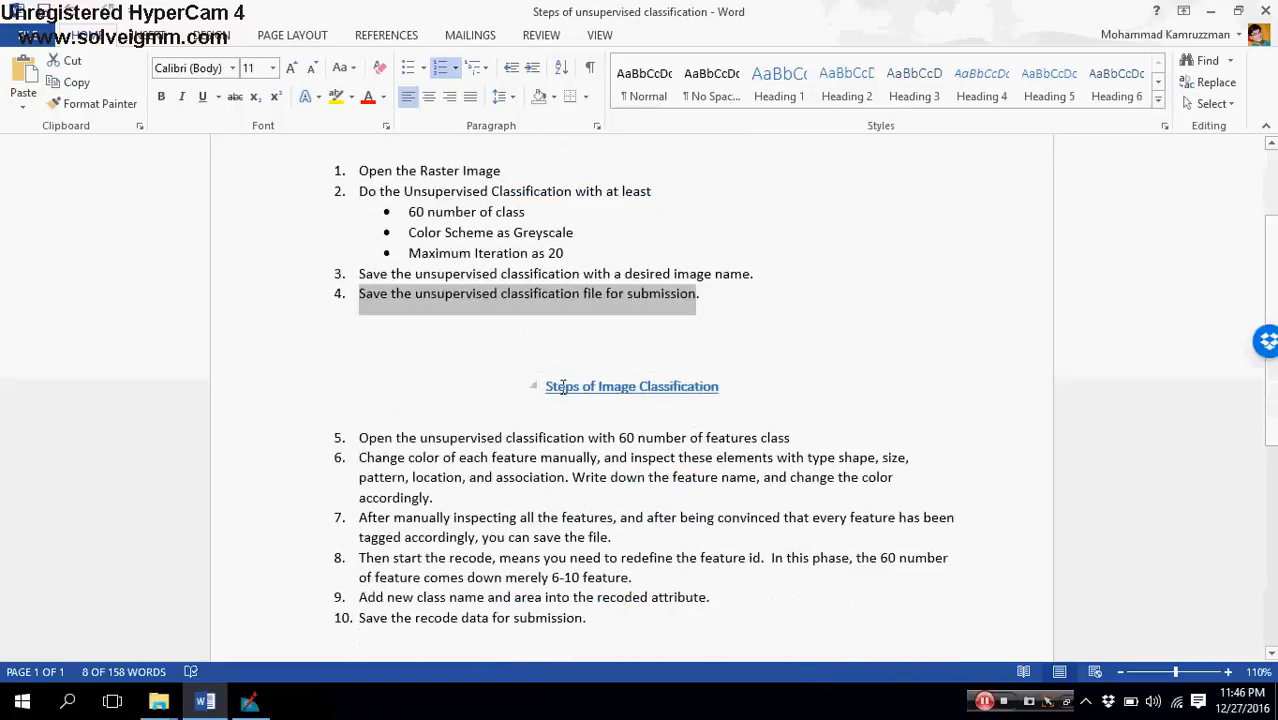
{"action": "left_click", "coordinate": [339, 437]}
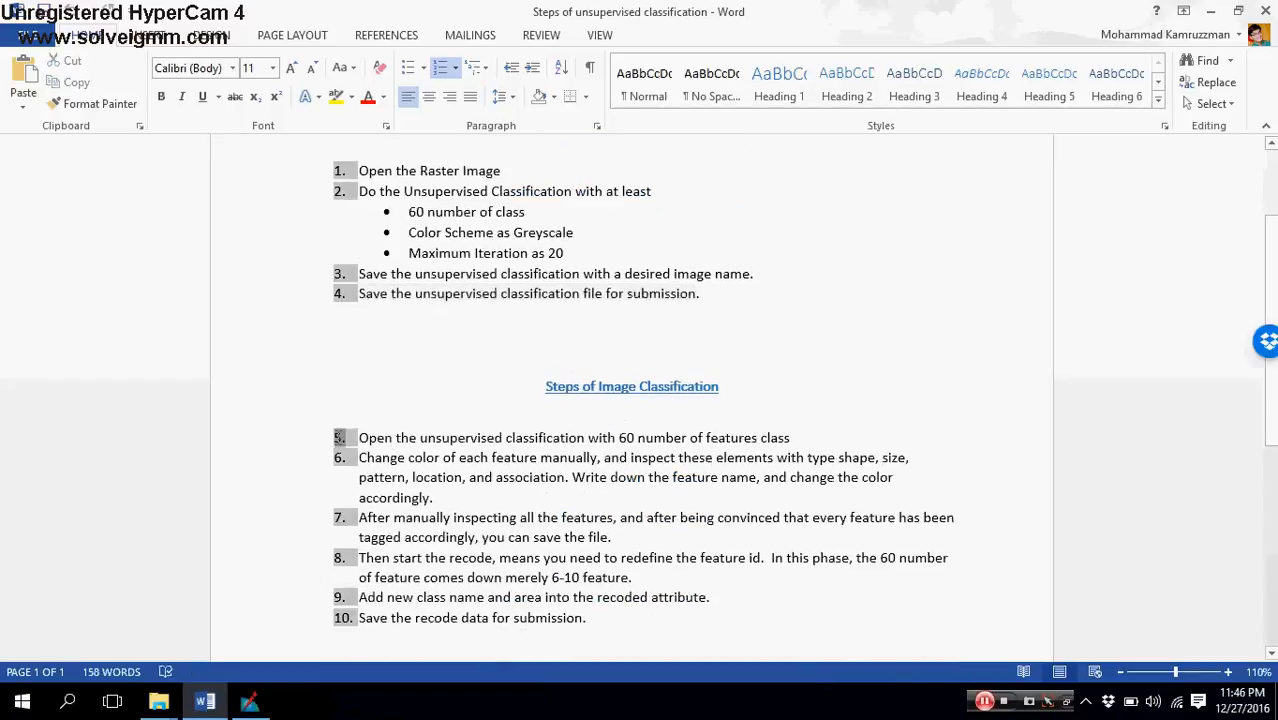
{"action": "left_click", "coordinate": [399, 436]}
{"action": "scroll", "coordinate": [430, 432], "scroll_direction": "down", "scroll_amount": 1}
{"action": "scroll", "coordinate": [430, 432], "scroll_direction": "up", "scroll_amount": 1}
{"action": "left_click_drag", "start_coordinate": [545, 382], "coordinate": [632, 510]}
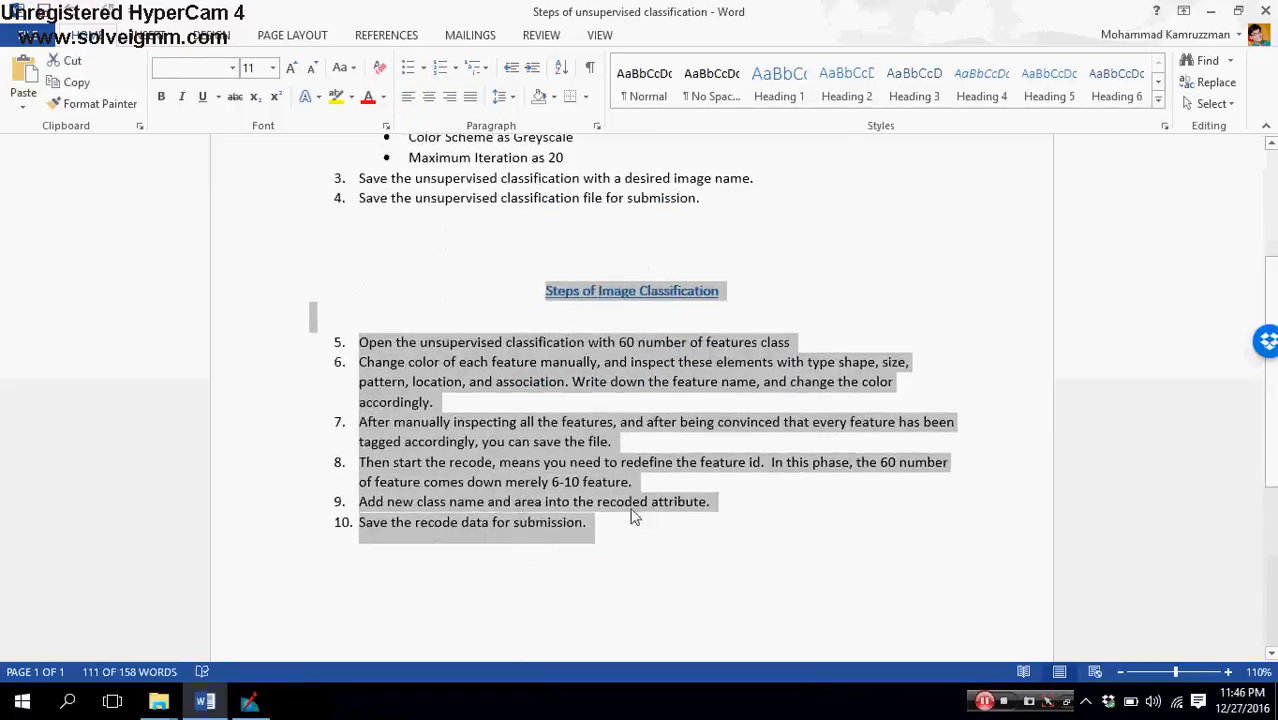
{"action": "left_click", "coordinate": [626, 534]}
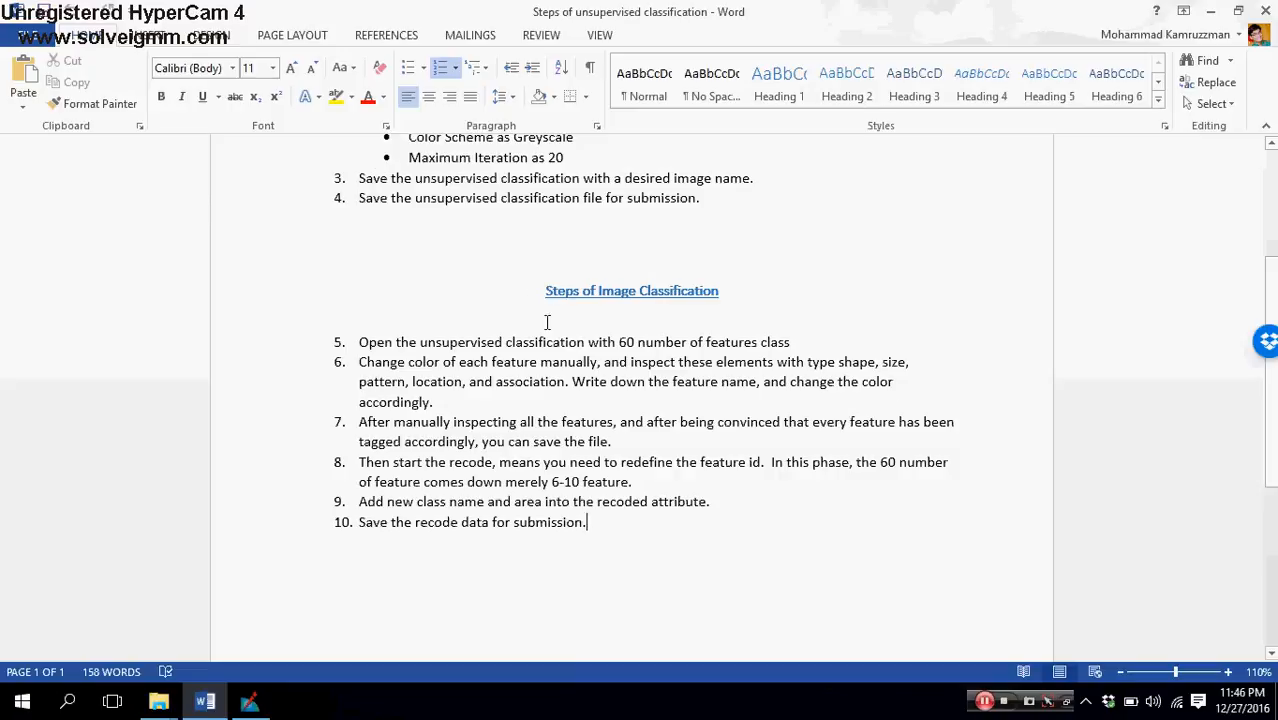
{"action": "scroll", "coordinate": [564, 313], "scroll_direction": "up", "scroll_amount": 3}
{"action": "scroll", "coordinate": [505, 397], "scroll_direction": "down", "scroll_amount": 2}
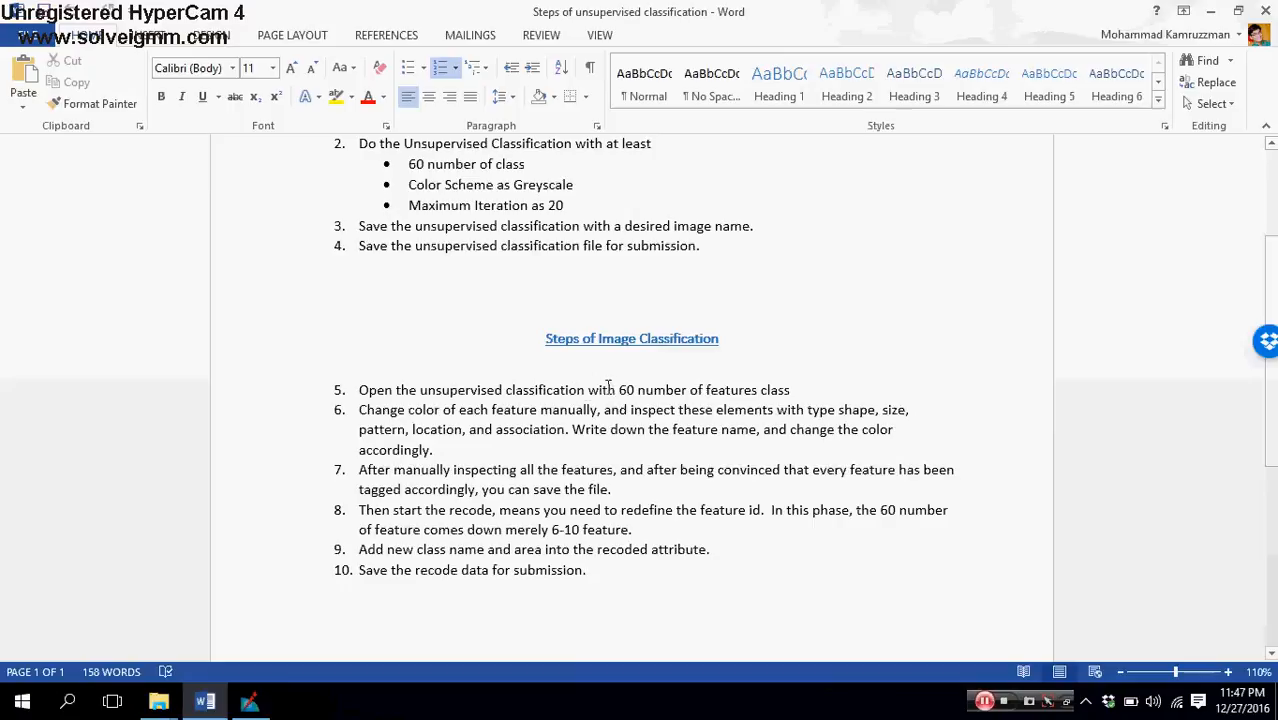
Step: Highlight and review steps 5 and 6 on opening the 60-class result and manually recoloring and naming each feature
{"action": "left_click_drag", "start_coordinate": [360, 390], "coordinate": [790, 394]}
{"action": "scroll", "coordinate": [480, 385], "scroll_direction": "up", "scroll_amount": 2}
{"action": "left_click", "coordinate": [462, 341]}
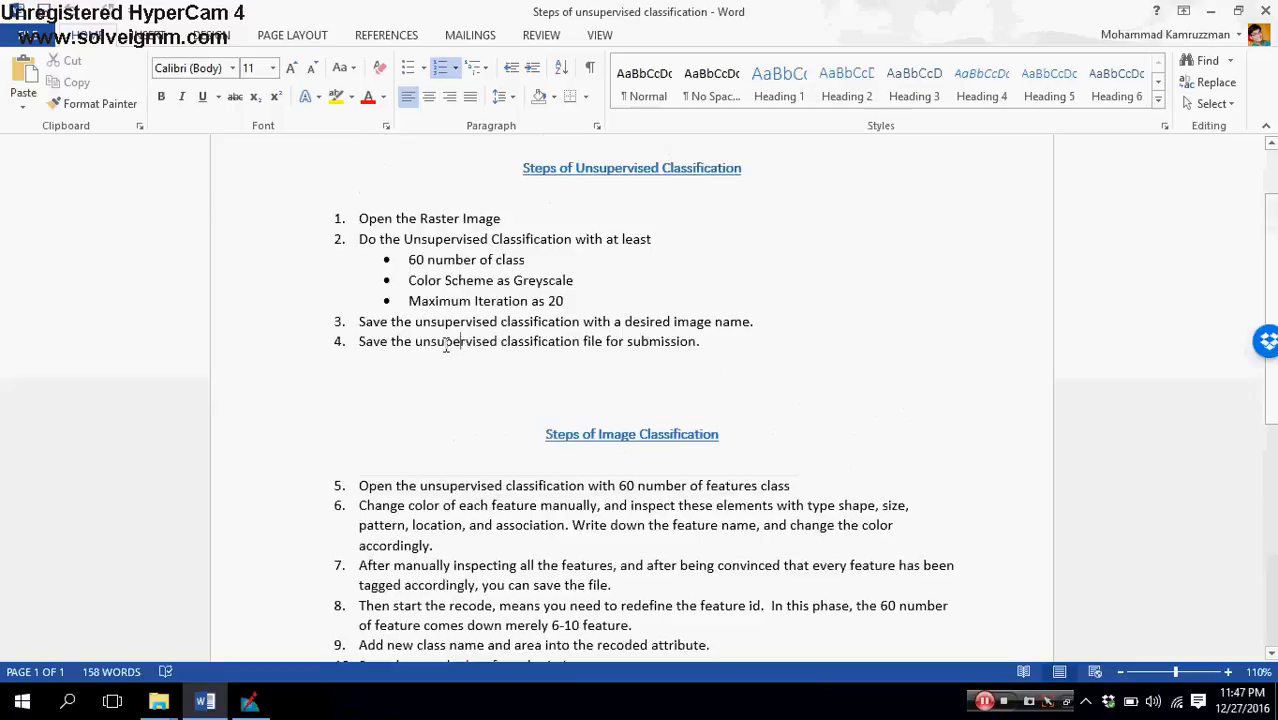
{"action": "scroll", "coordinate": [470, 389], "scroll_direction": "down", "scroll_amount": 2}
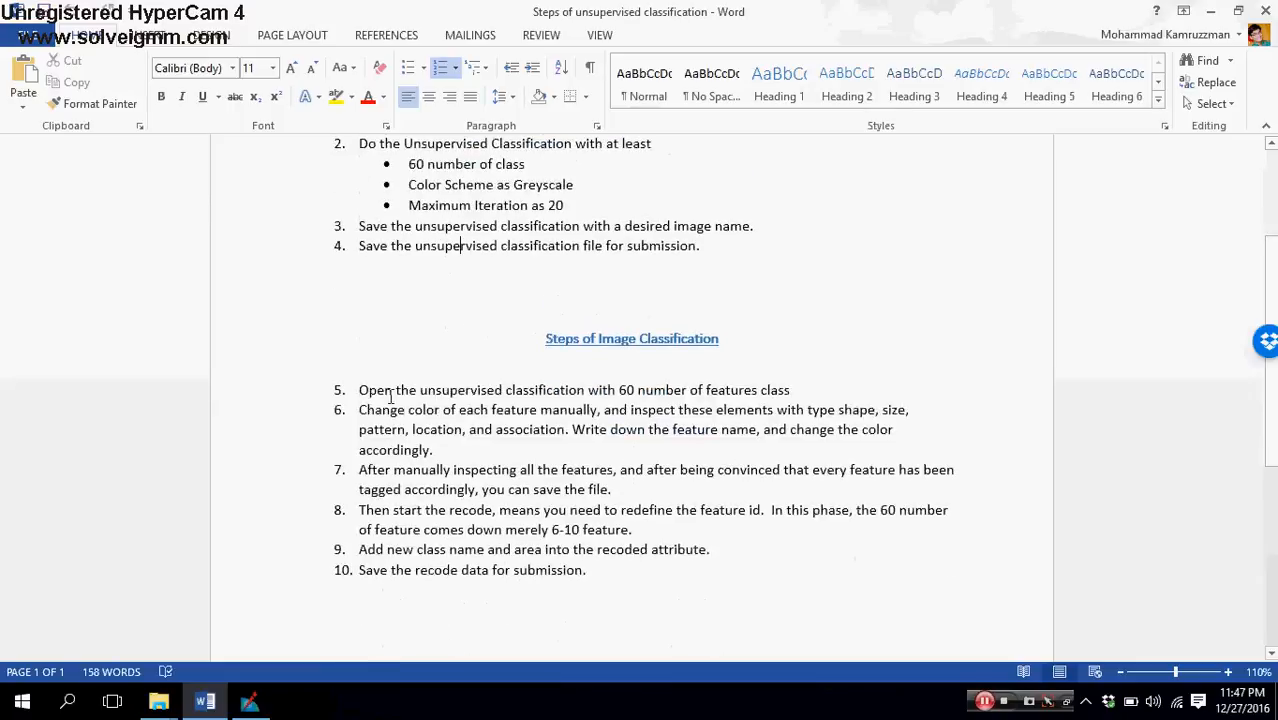
{"action": "left_click_drag", "start_coordinate": [363, 405], "coordinate": [505, 455]}
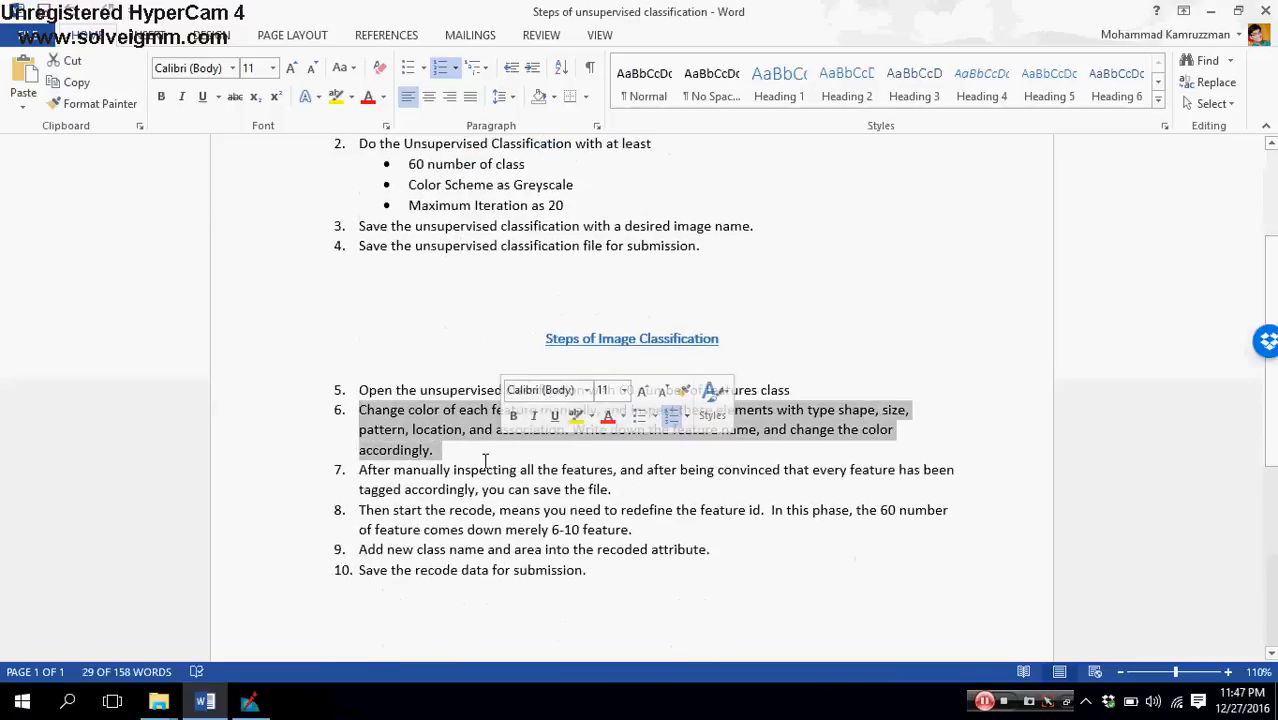
{"action": "left_click", "coordinate": [485, 462]}
{"action": "left_click_drag", "start_coordinate": [357, 408], "coordinate": [448, 448]}
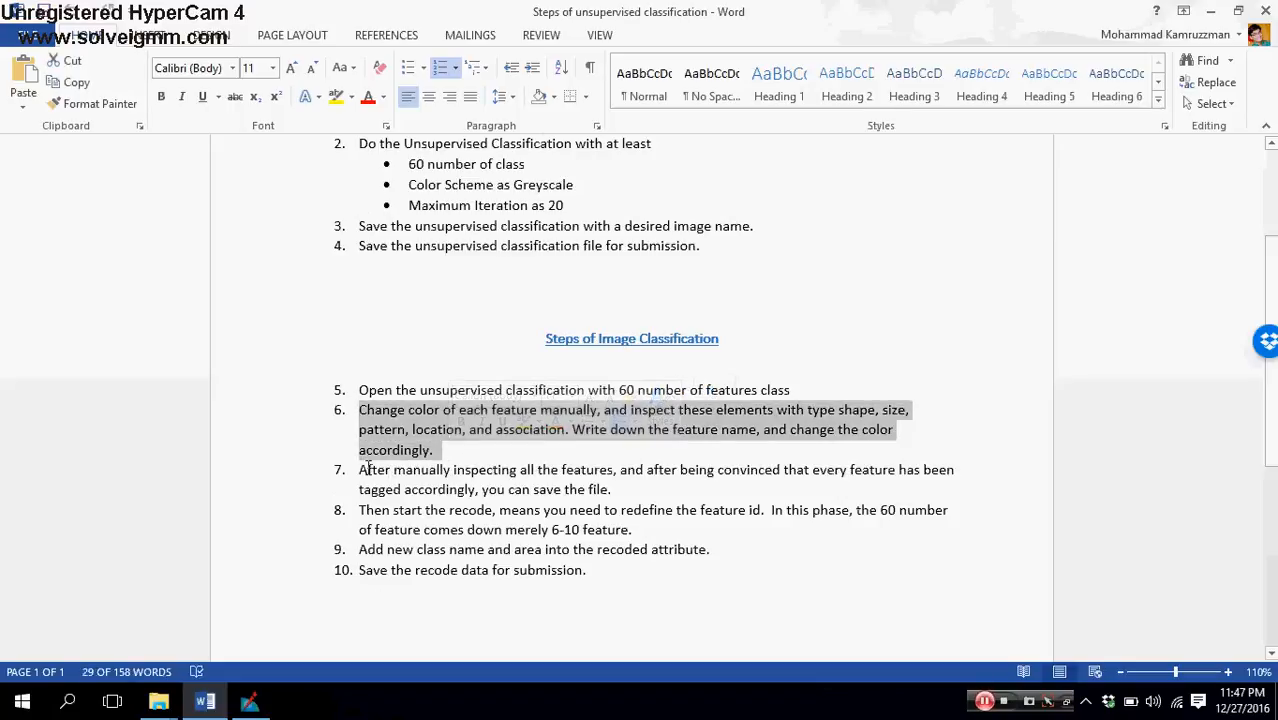
Step: Highlight and review steps 7 to 10 on saving the tagged file, recoding, adding class name and area, and saving the recode
{"action": "left_click_drag", "start_coordinate": [359, 469], "coordinate": [625, 492]}
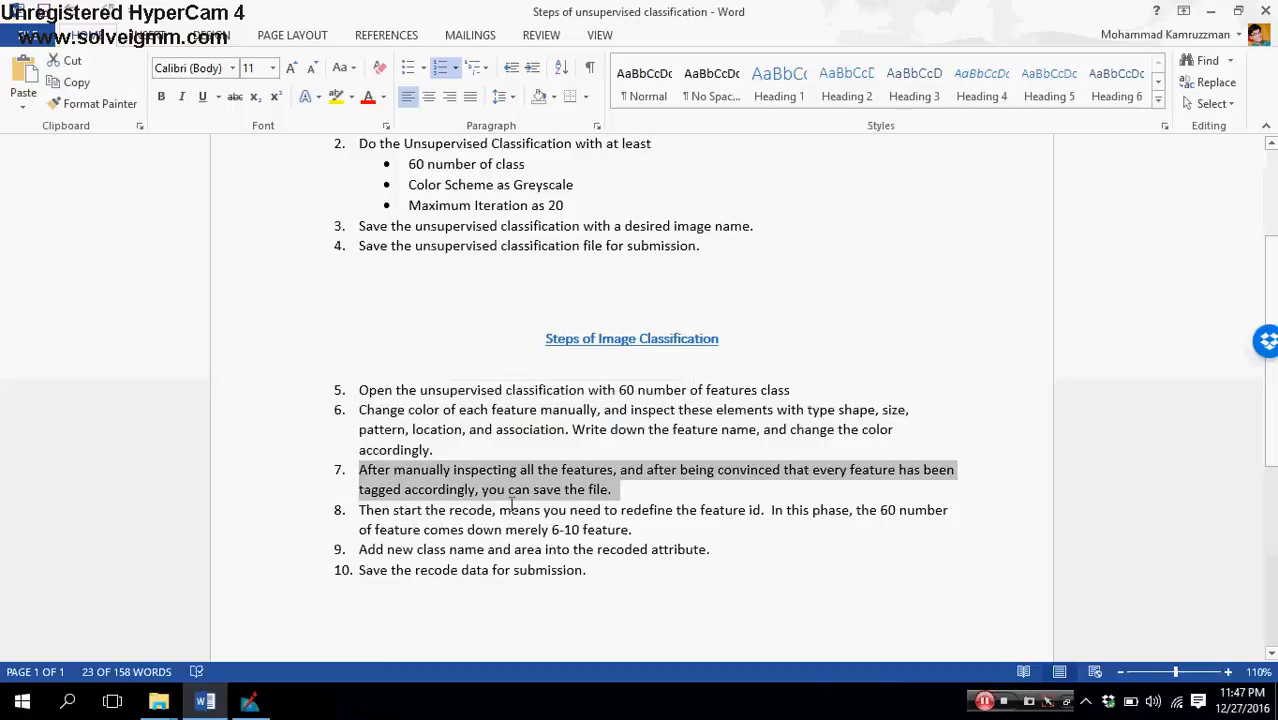
{"action": "left_click_drag", "start_coordinate": [453, 512], "coordinate": [487, 517]}
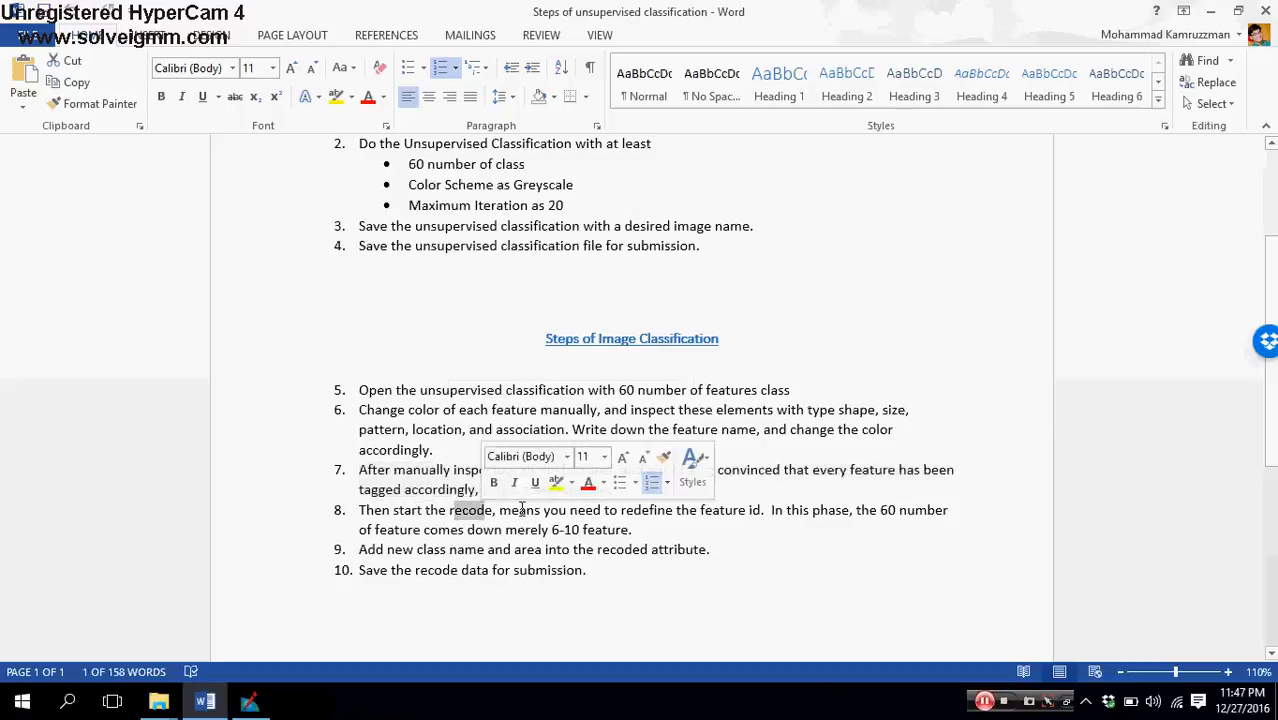
{"action": "left_click_drag", "start_coordinate": [511, 510], "coordinate": [538, 507]}
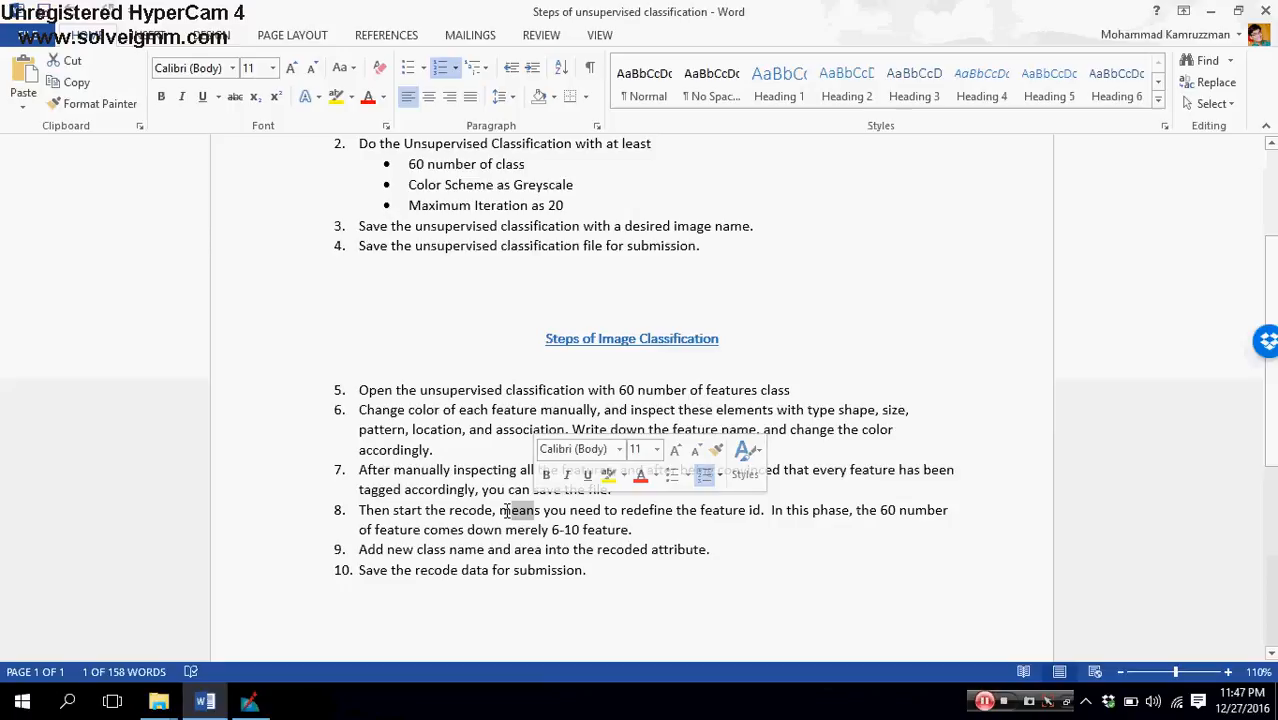
{"action": "left_click", "coordinate": [490, 510]}
{"action": "left_click_drag", "start_coordinate": [359, 549], "coordinate": [710, 550]}
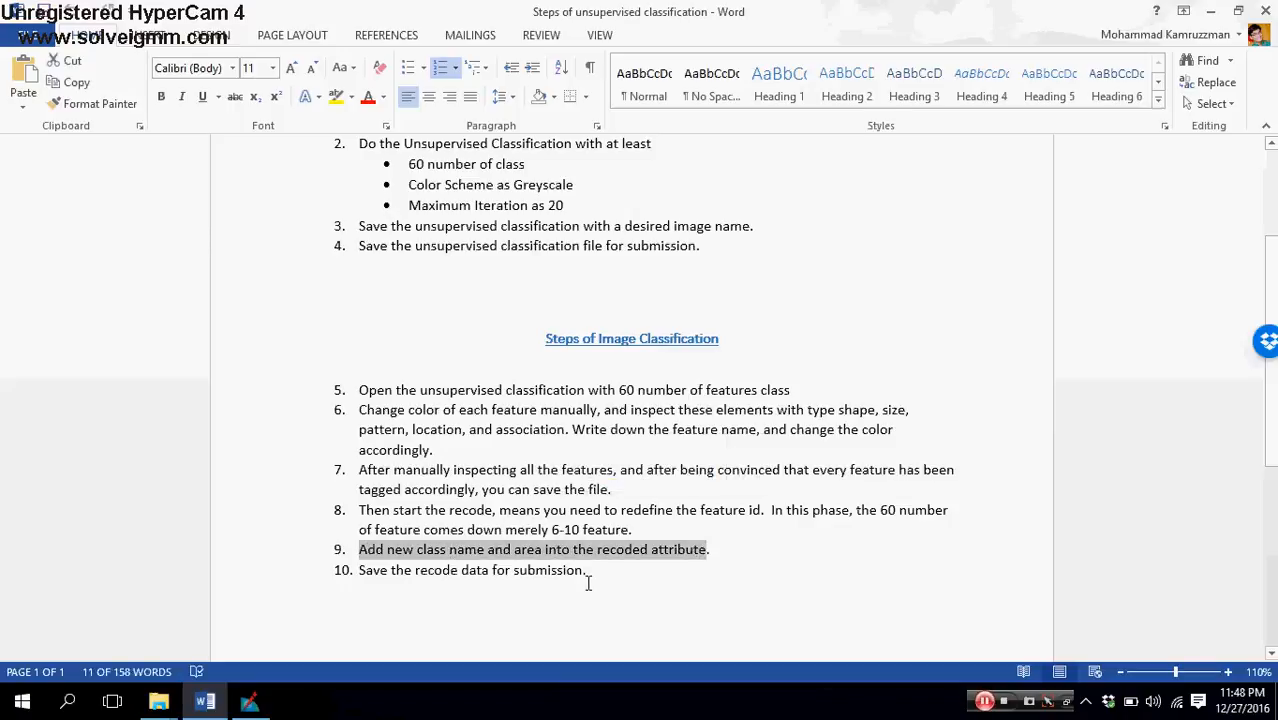
{"action": "left_click", "coordinate": [664, 566]}
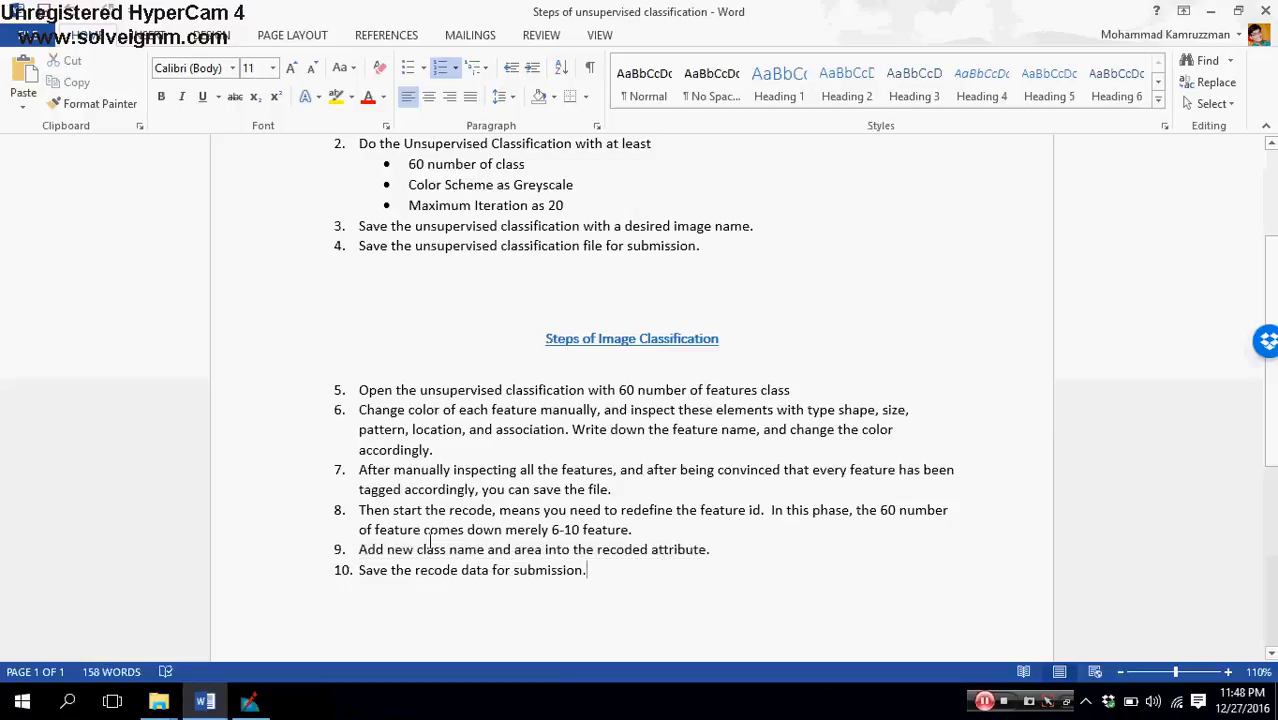
{"action": "left_click_drag", "start_coordinate": [362, 551], "coordinate": [706, 551]}
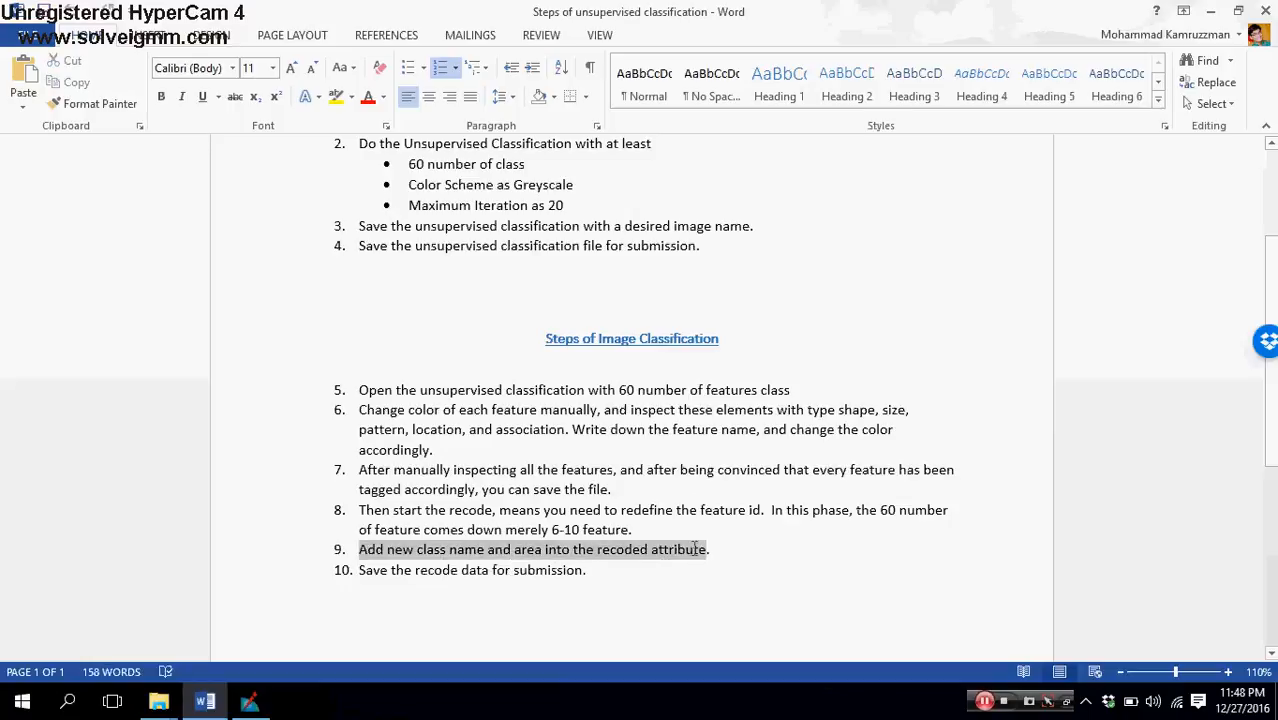
{"action": "left_click_drag", "start_coordinate": [362, 566], "coordinate": [589, 563]}
Step: Switch to ERDAS IMAGINE and compare the greyscale classified image with the Landsat image along the river in the linked views
{"action": "mouse_move", "coordinate": [252, 700]}
{"action": "left_click", "coordinate": [252, 700]}
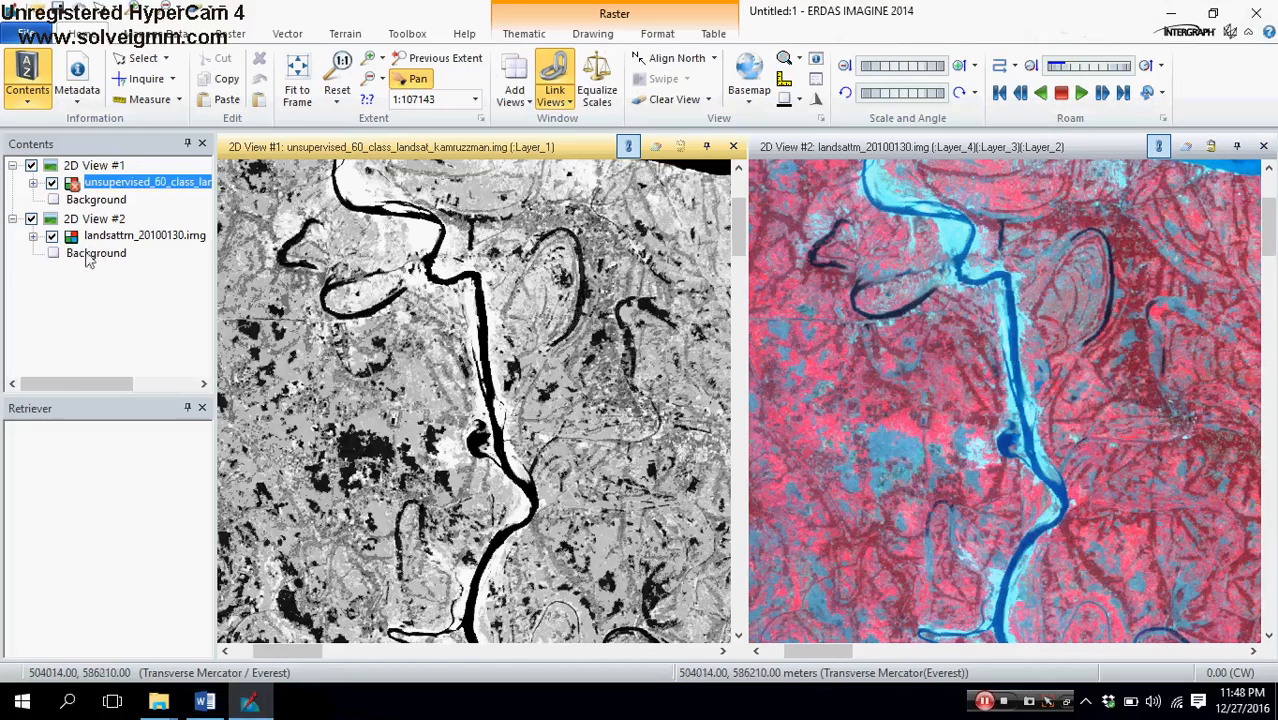
{"action": "left_click_drag", "start_coordinate": [450, 310], "coordinate": [564, 403]}
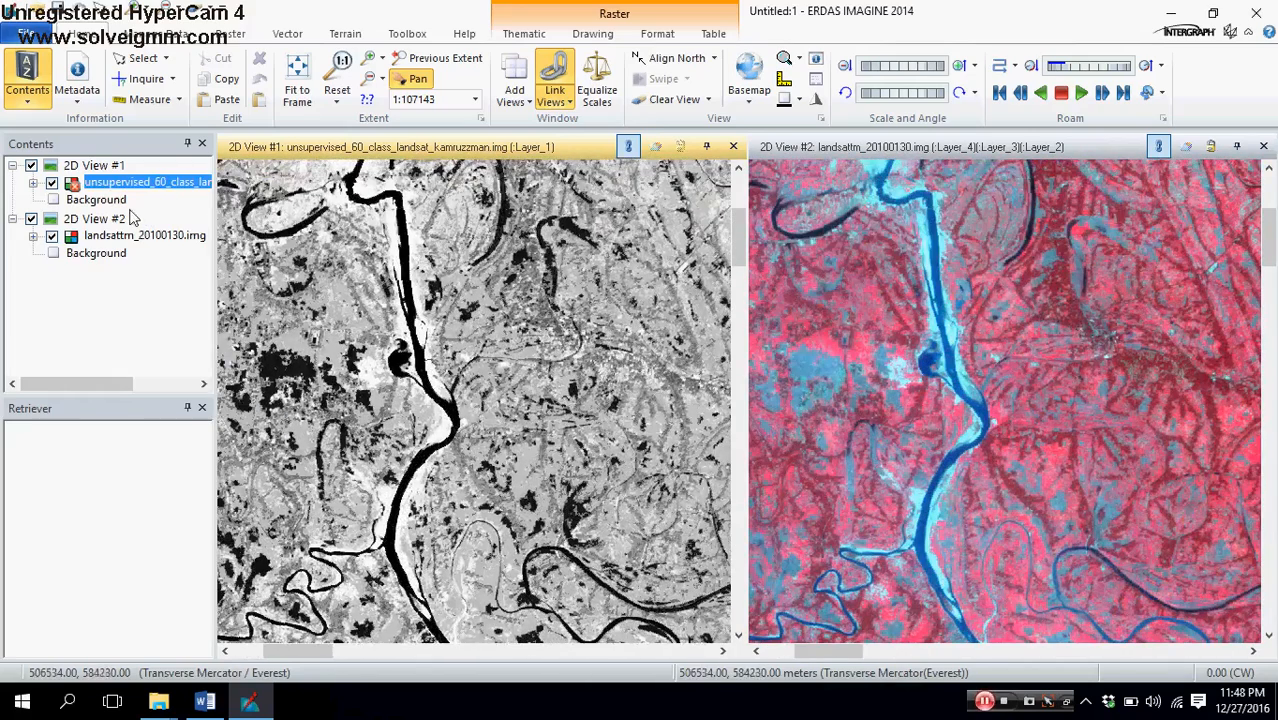
{"action": "left_click", "coordinate": [1018, 356]}
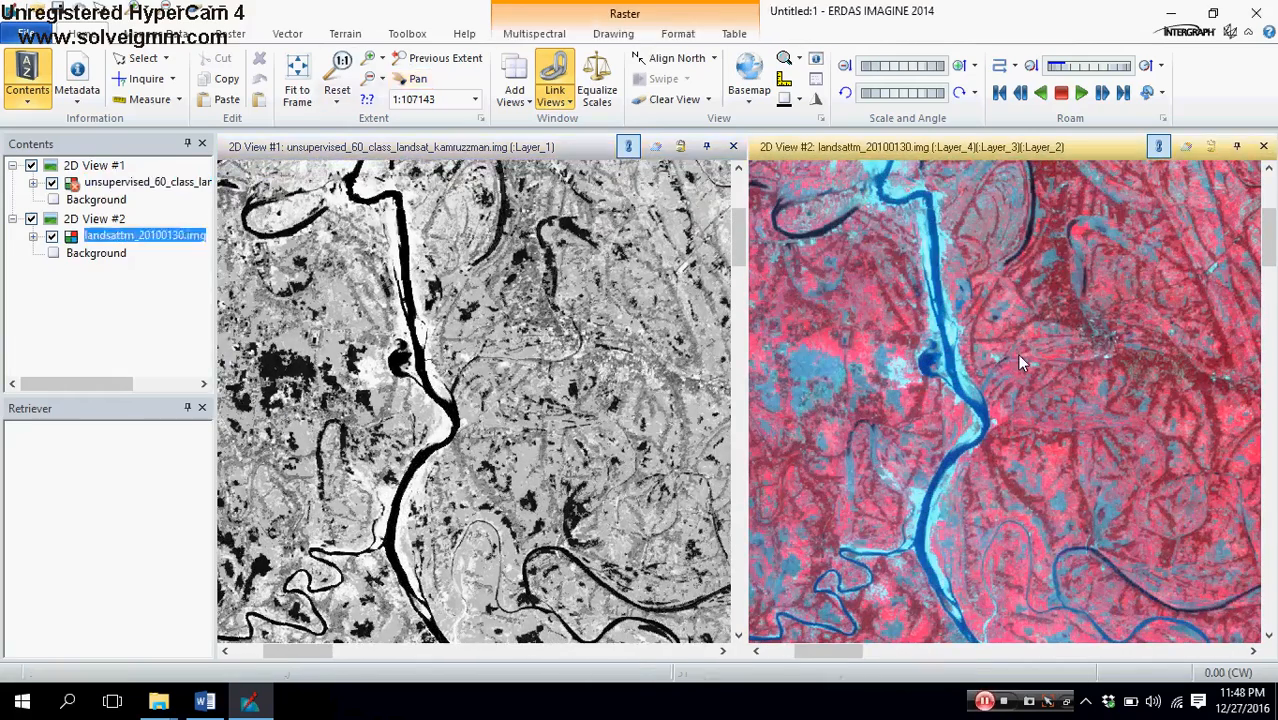
{"action": "left_click_drag", "start_coordinate": [473, 320], "coordinate": [400, 332]}
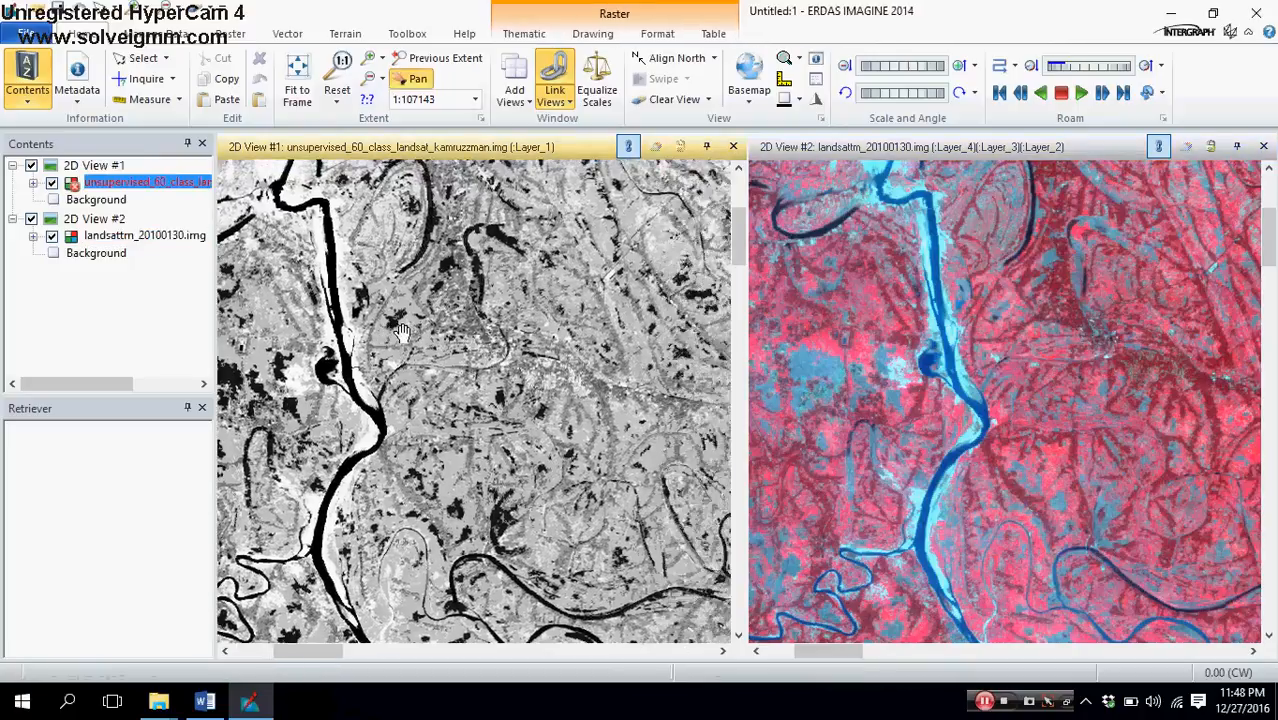
{"action": "left_click_drag", "start_coordinate": [565, 338], "coordinate": [622, 458]}
{"action": "left_click_drag", "start_coordinate": [520, 450], "coordinate": [603, 397]}
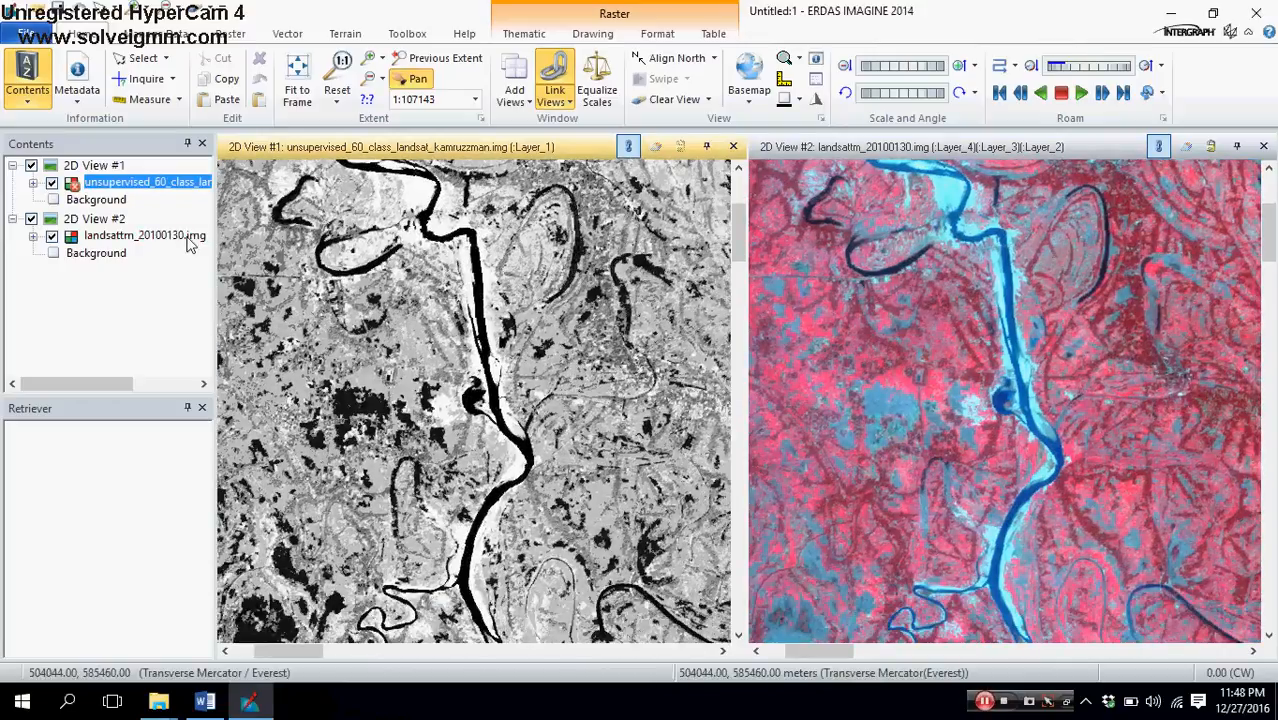
Step: Display the attribute table of the 60-class unsupervised layer and enlarge it to show many class rows
{"action": "right_click", "coordinate": [128, 190]}
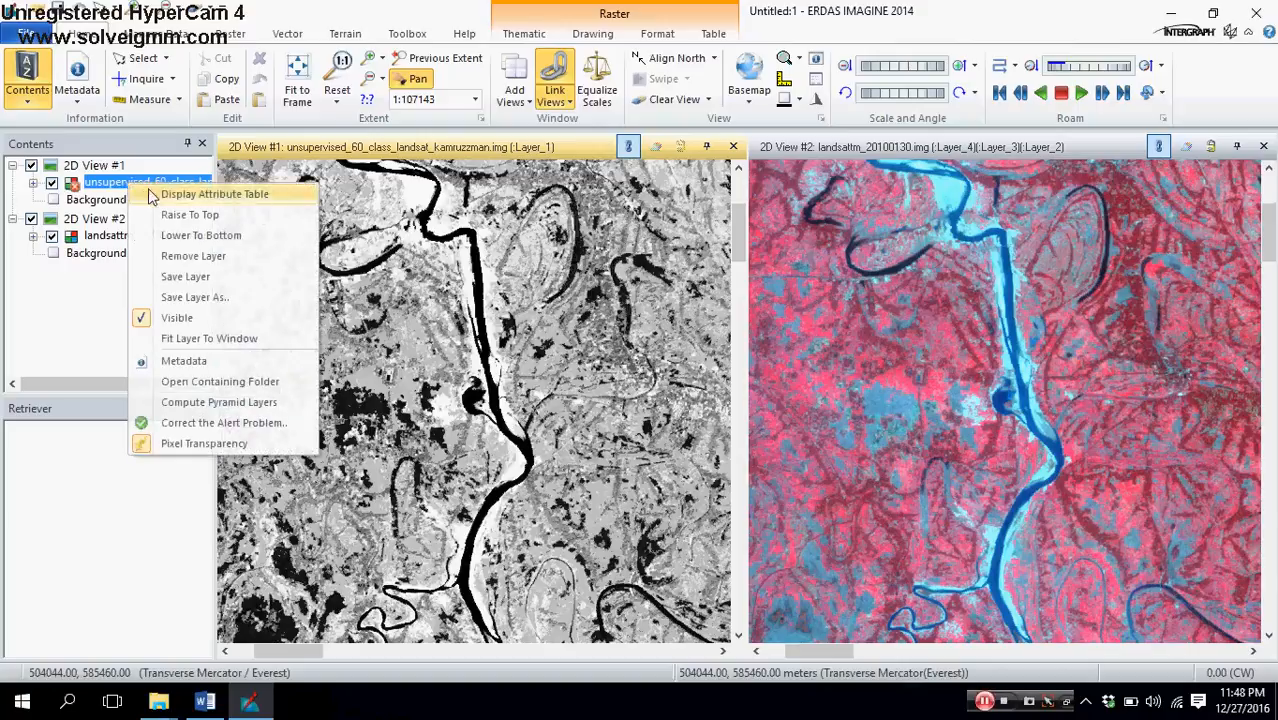
{"action": "left_click", "coordinate": [152, 198]}
{"action": "left_click_drag", "start_coordinate": [329, 545], "coordinate": [420, 108]}
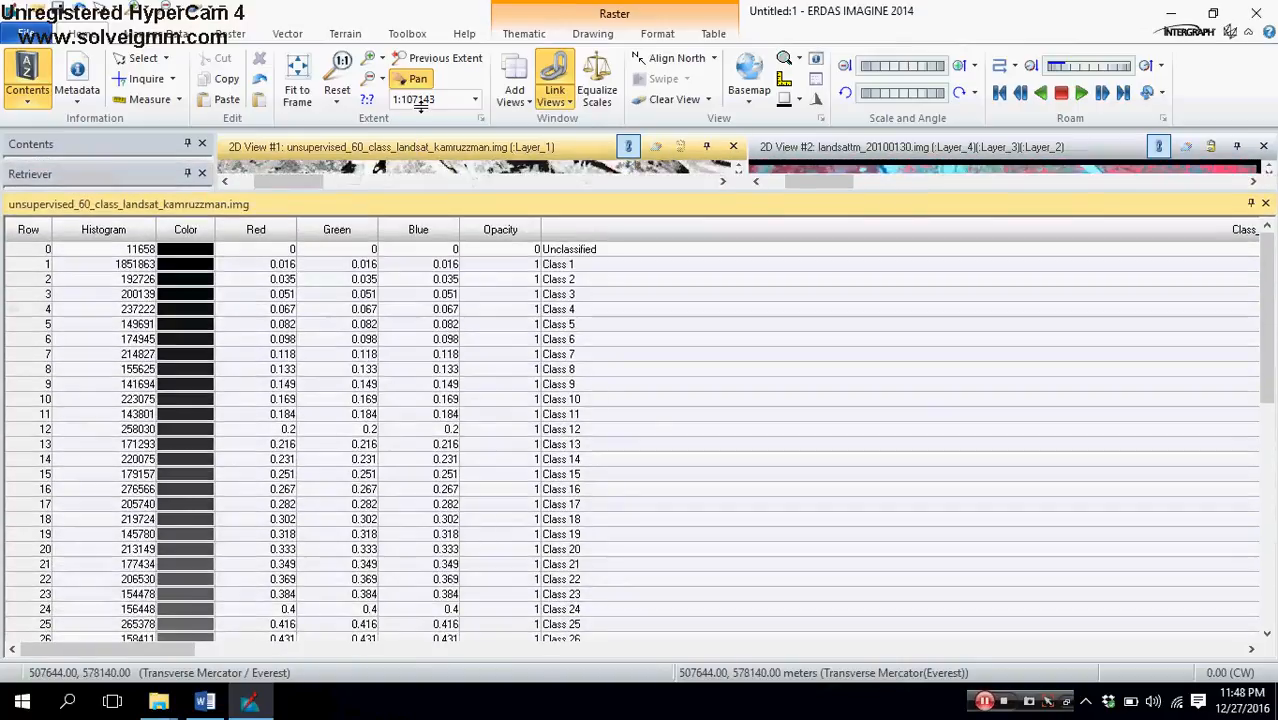
Step: Select the Class 1 row and look through the attribute table's class names and greyscale colors
{"action": "scroll", "coordinate": [522, 560], "scroll_direction": "down", "scroll_amount": 5}
{"action": "left_click_drag", "start_coordinate": [1273, 421], "coordinate": [1274, 262]}
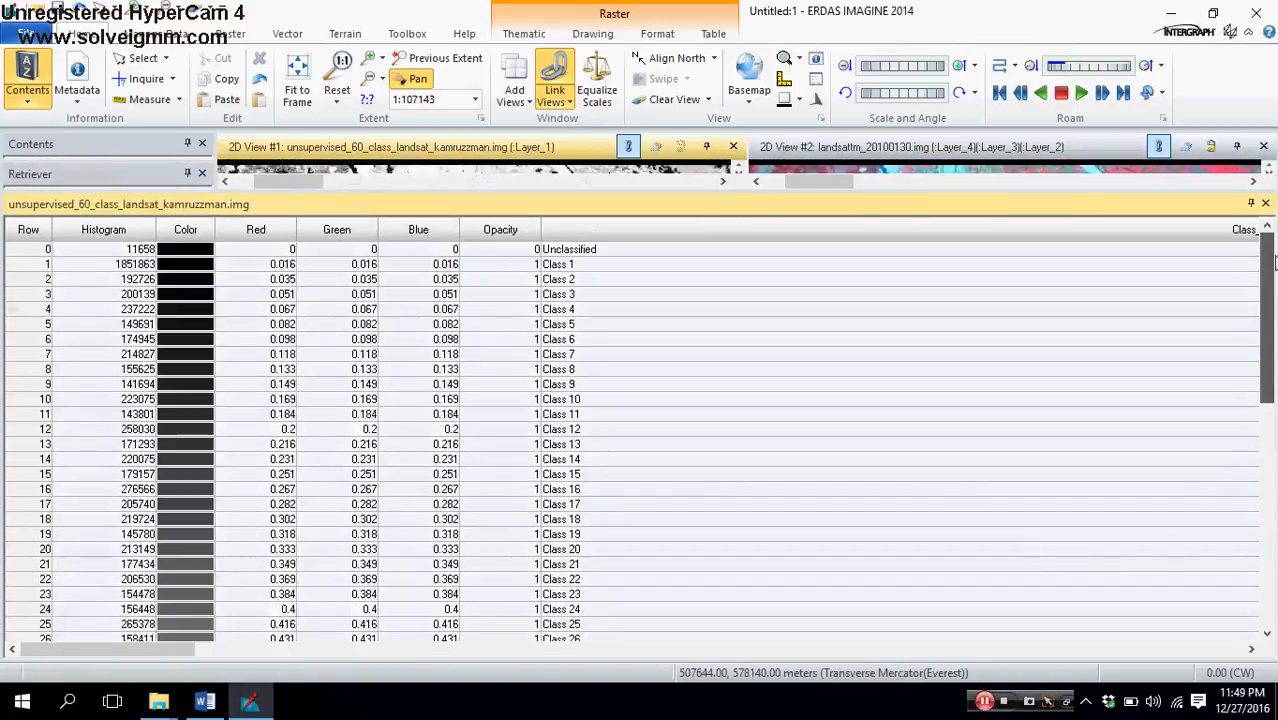
{"action": "left_click", "coordinate": [33, 264]}
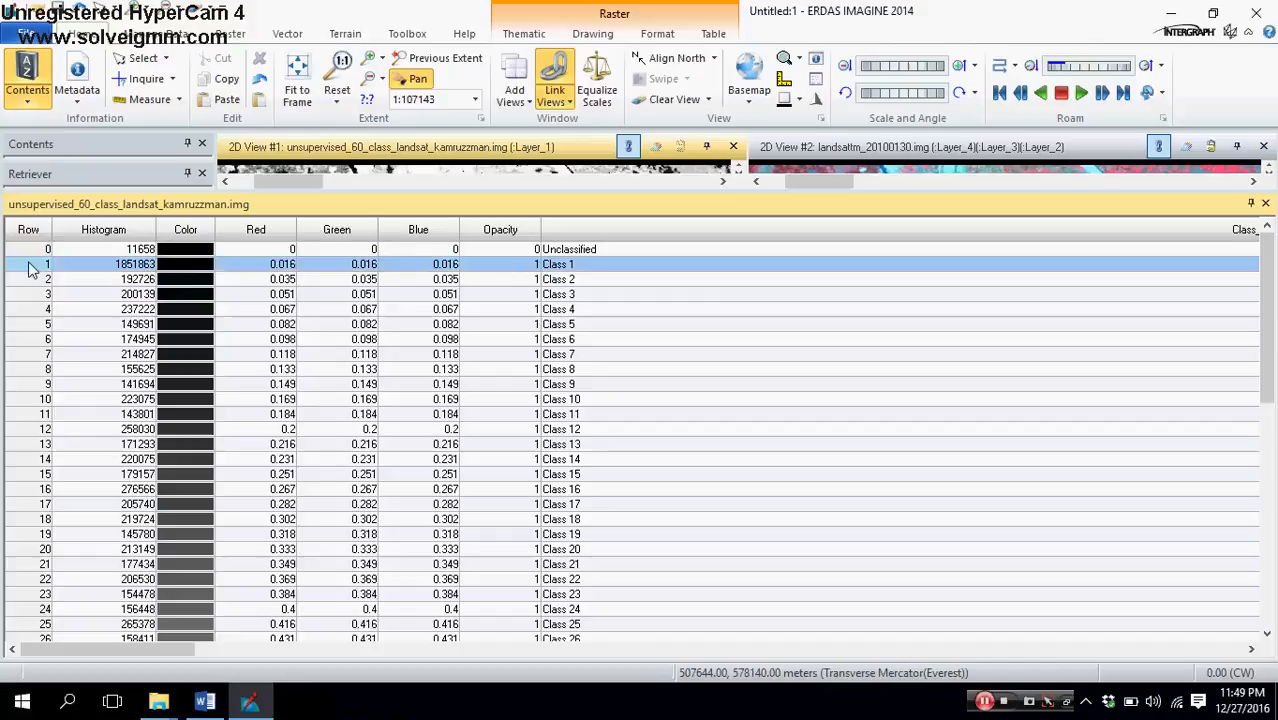
{"action": "left_click", "coordinate": [588, 266]}
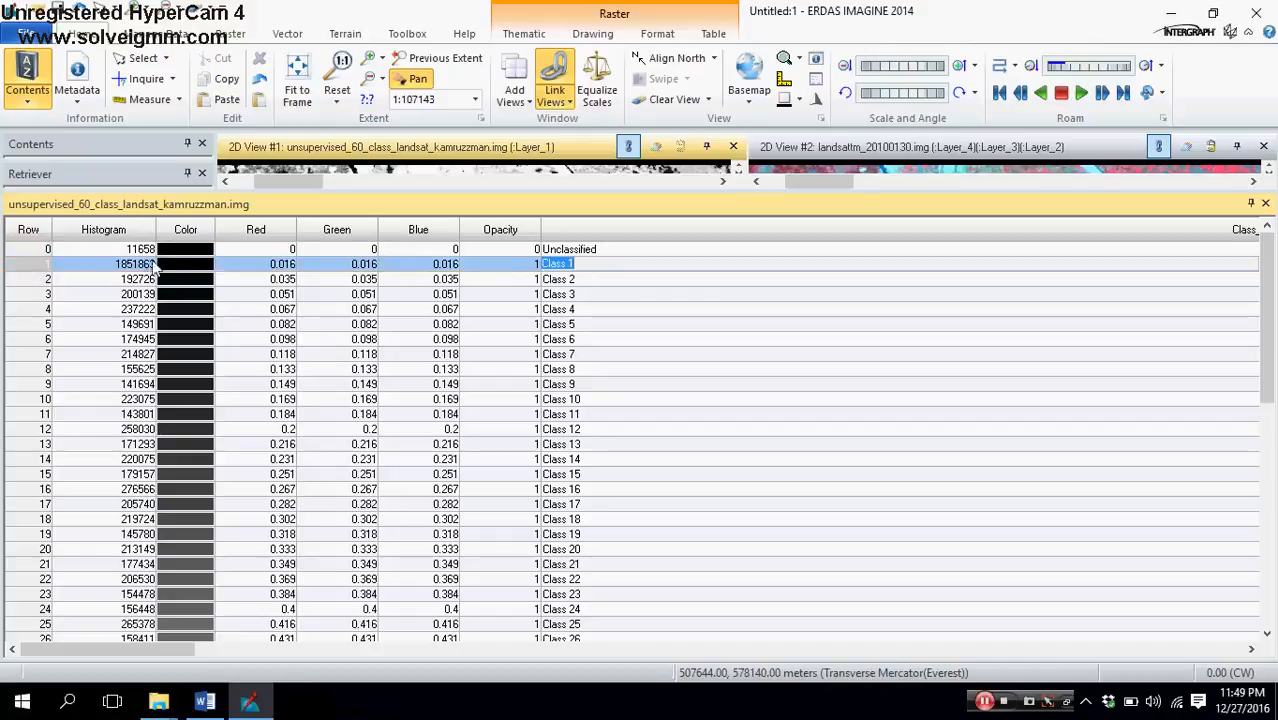
{"action": "scroll", "coordinate": [416, 425], "scroll_direction": "down", "scroll_amount": 6}
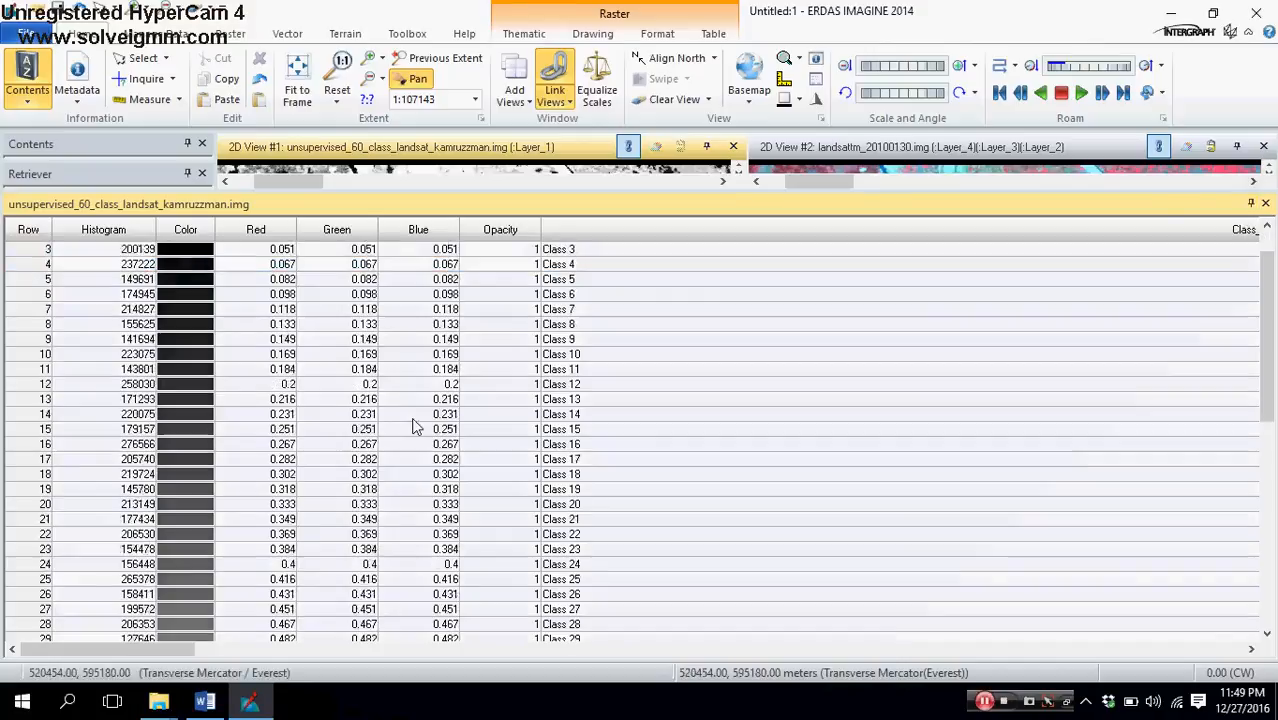
{"action": "scroll", "coordinate": [417, 427], "scroll_direction": "down", "scroll_amount": 6}
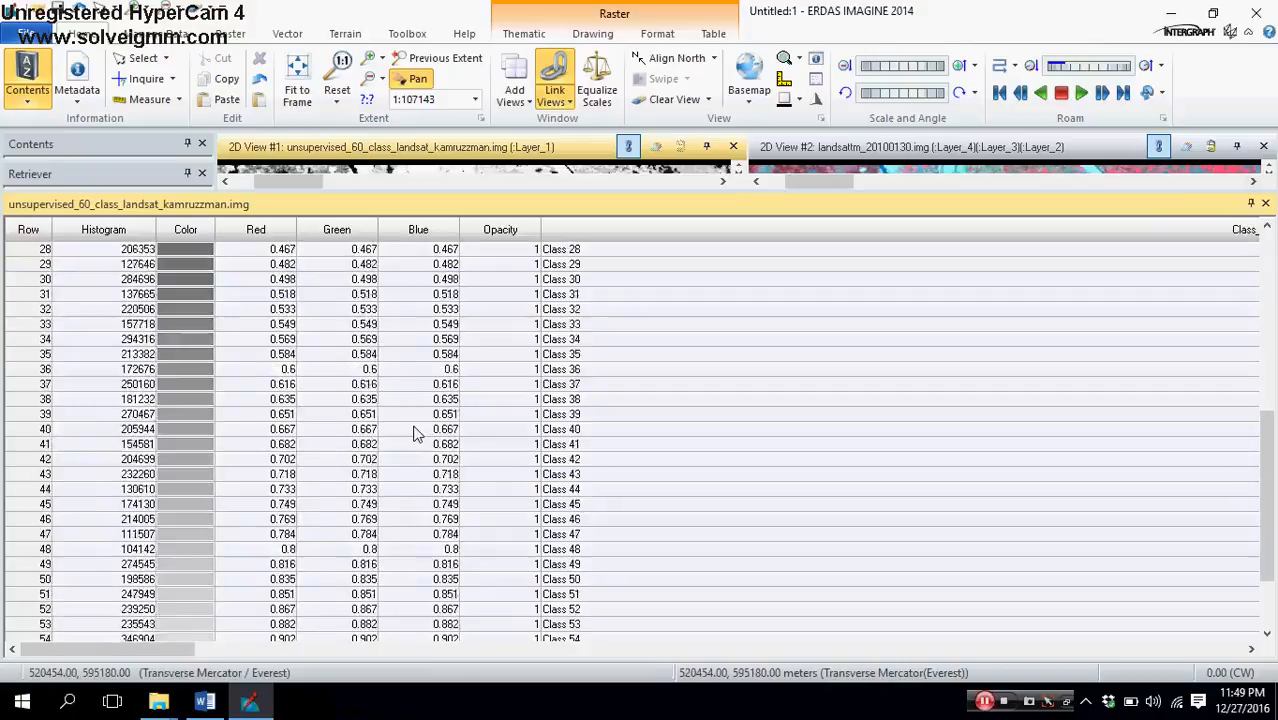
{"action": "scroll", "coordinate": [415, 433], "scroll_direction": "up", "scroll_amount": 4}
{"action": "scroll", "coordinate": [415, 433], "scroll_direction": "up", "scroll_amount": 8}
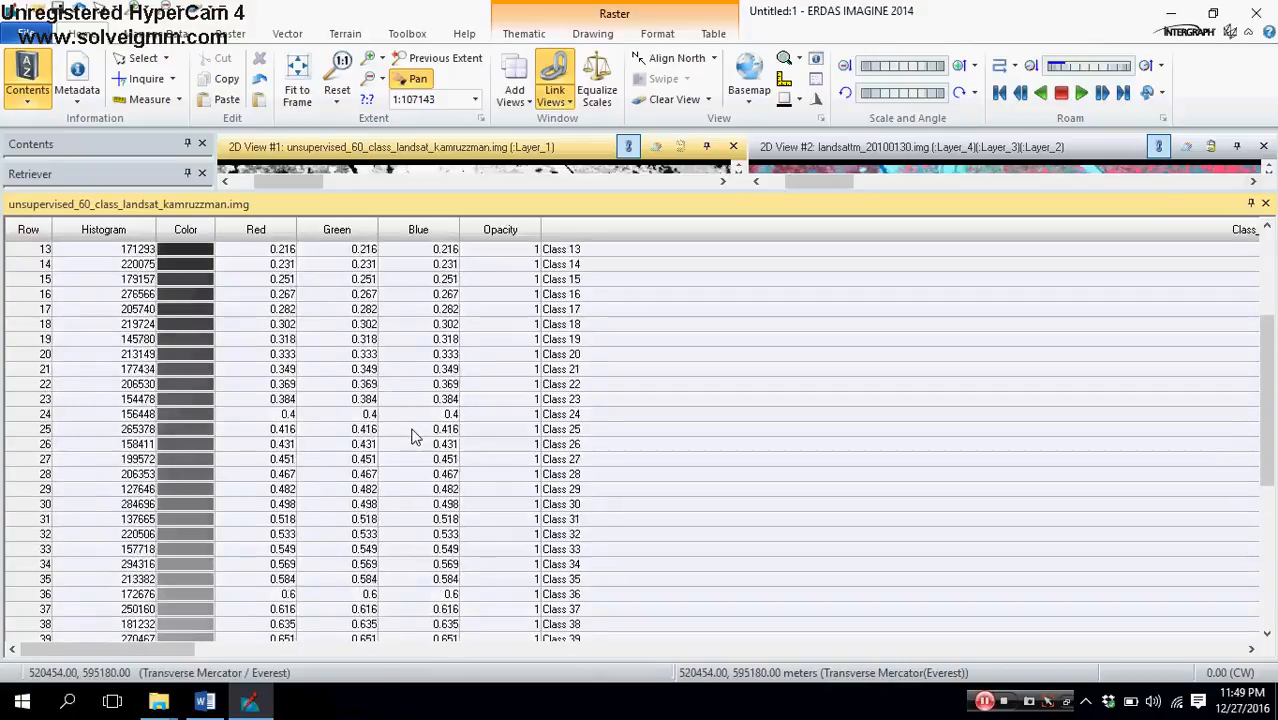
{"action": "left_click", "coordinate": [1226, 273]}
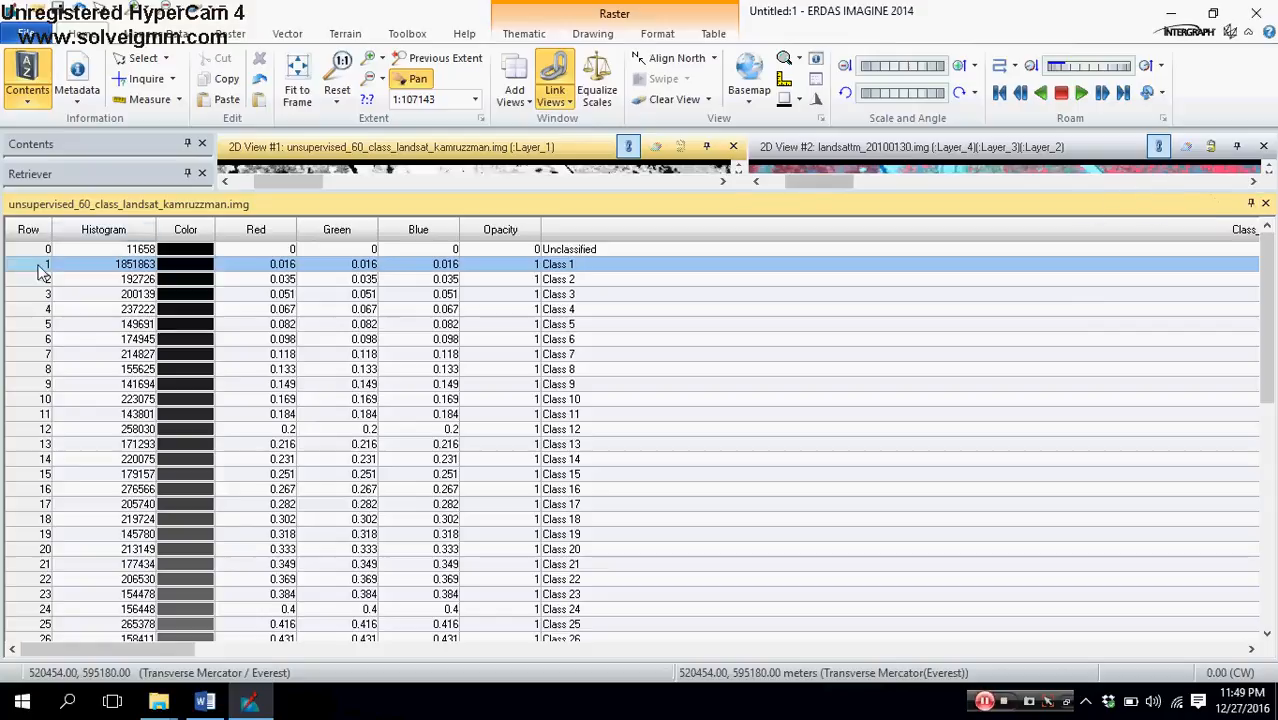
Step: Shrink the attribute table to a few rows so both image views have more room
{"action": "left_click_drag", "start_coordinate": [1070, 199], "coordinate": [1083, 468]}
{"action": "left_click_drag", "start_coordinate": [1062, 422], "coordinate": [905, 460]}
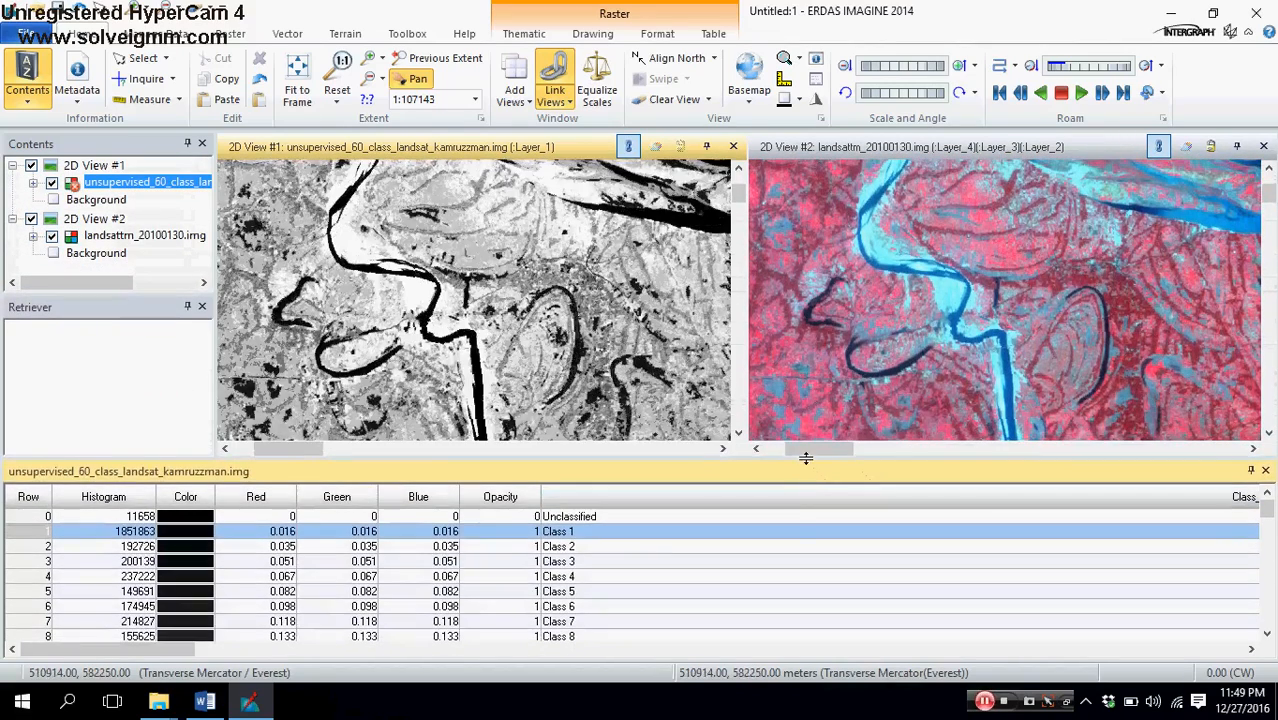
{"action": "left_click_drag", "start_coordinate": [805, 457], "coordinate": [620, 540]}
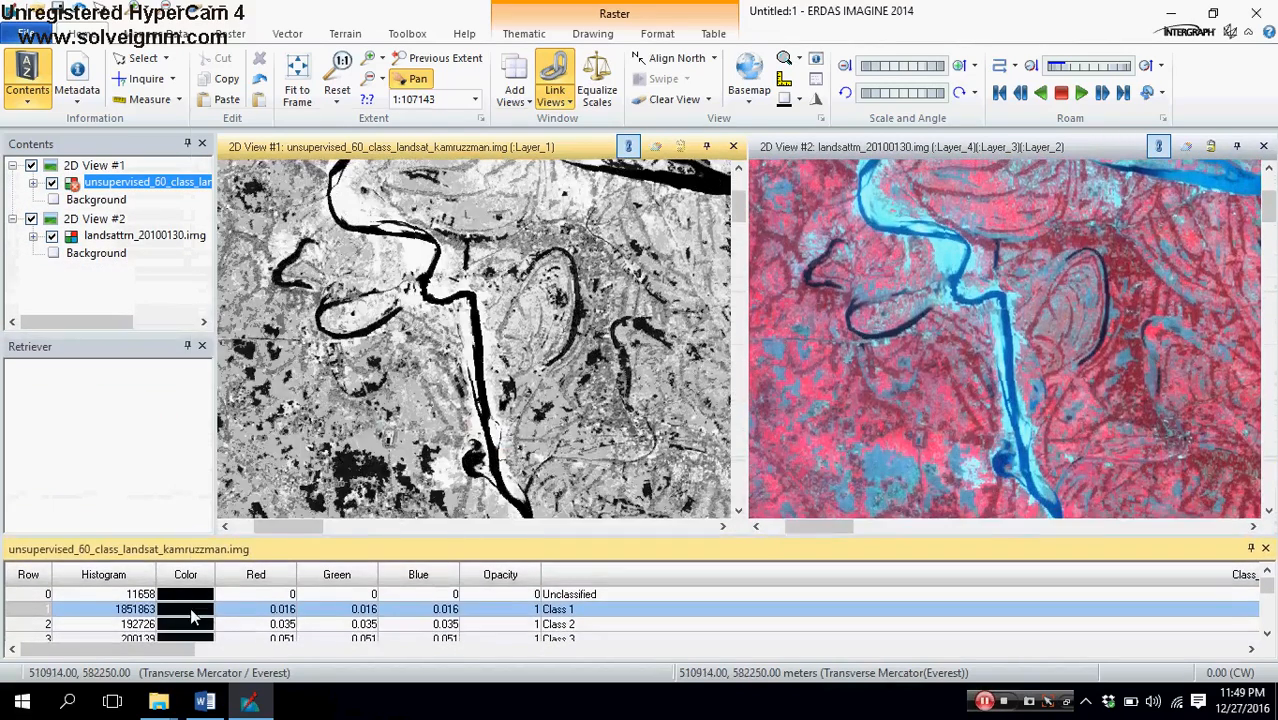
Step: Pan the classified image northeast to the wide black river to inspect it against the linked Landsat image
{"action": "left_click", "coordinate": [195, 617]}
{"action": "left_click", "coordinate": [640, 312]}
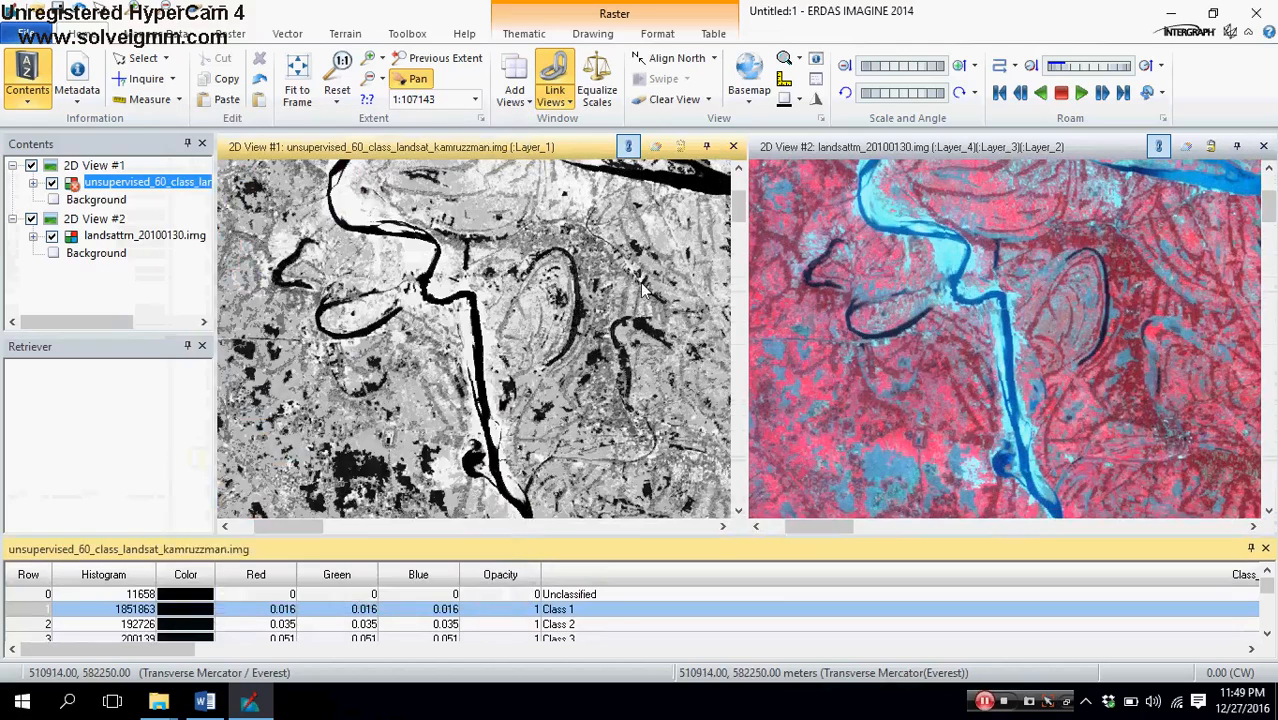
{"action": "left_click", "coordinate": [636, 324]}
{"action": "left_click_drag", "start_coordinate": [537, 322], "coordinate": [386, 438]}
{"action": "left_click_drag", "start_coordinate": [600, 400], "coordinate": [480, 330]}
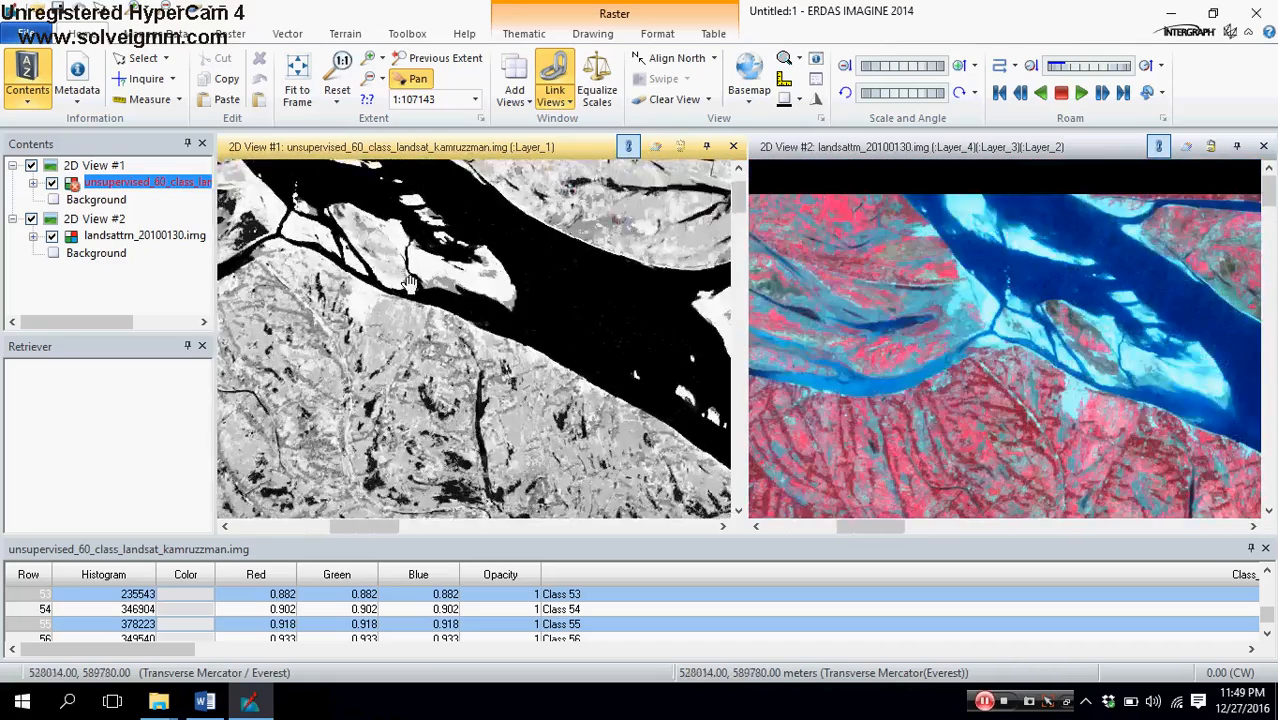
Step: Examine the river and the land south of it in the classified image against the linked Landsat image
{"action": "left_click_drag", "start_coordinate": [600, 430], "coordinate": [470, 310]}
{"action": "left_click_drag", "start_coordinate": [590, 400], "coordinate": [480, 320]}
{"action": "left_click_drag", "start_coordinate": [560, 300], "coordinate": [566, 395]}
{"action": "scroll", "coordinate": [492, 383], "scroll_direction": "down", "scroll_amount": 2}
{"action": "left_click_drag", "start_coordinate": [387, 422], "coordinate": [559, 438]}
{"action": "left_click_drag", "start_coordinate": [522, 349], "coordinate": [420, 354]}
{"action": "left_click_drag", "start_coordinate": [492, 497], "coordinate": [448, 388]}
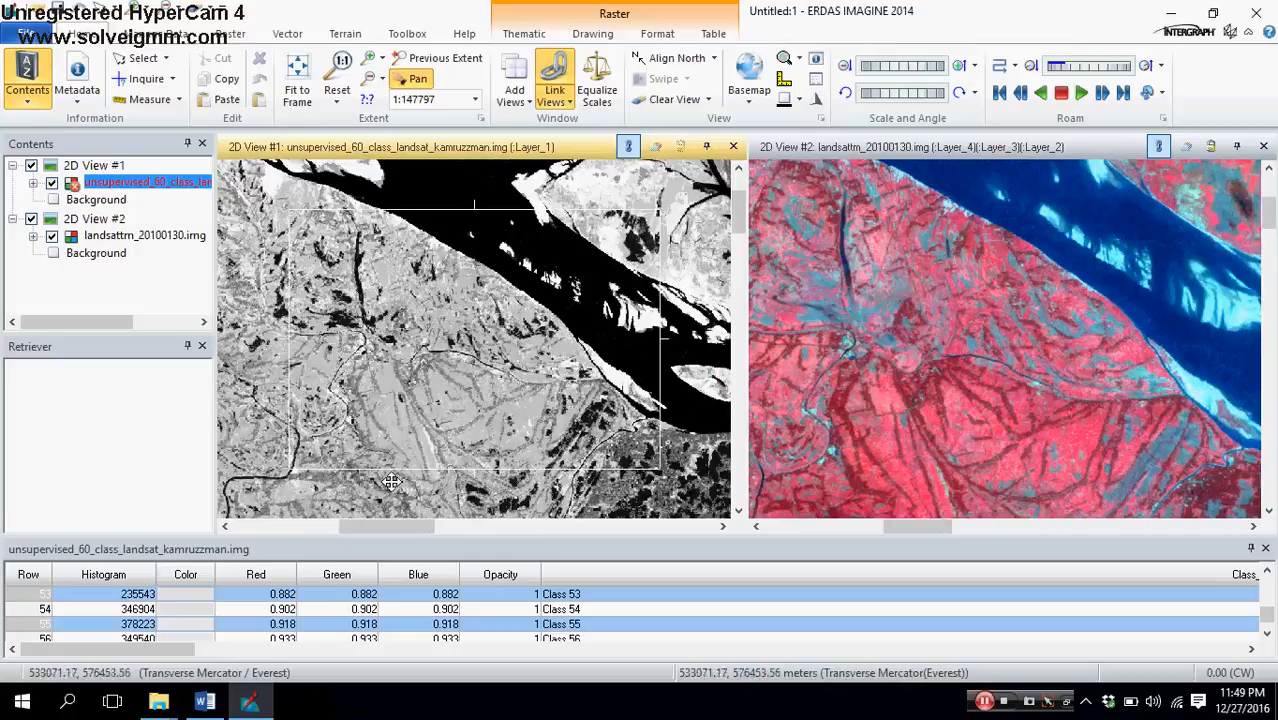
Step: Return to the start of the attribute table and color the Class 1 row blue
{"action": "left_click", "coordinate": [45, 605]}
{"action": "scroll", "coordinate": [200, 605], "scroll_direction": "up", "scroll_amount": 2}
{"action": "scroll", "coordinate": [185, 605], "scroll_direction": "up", "scroll_amount": 13}
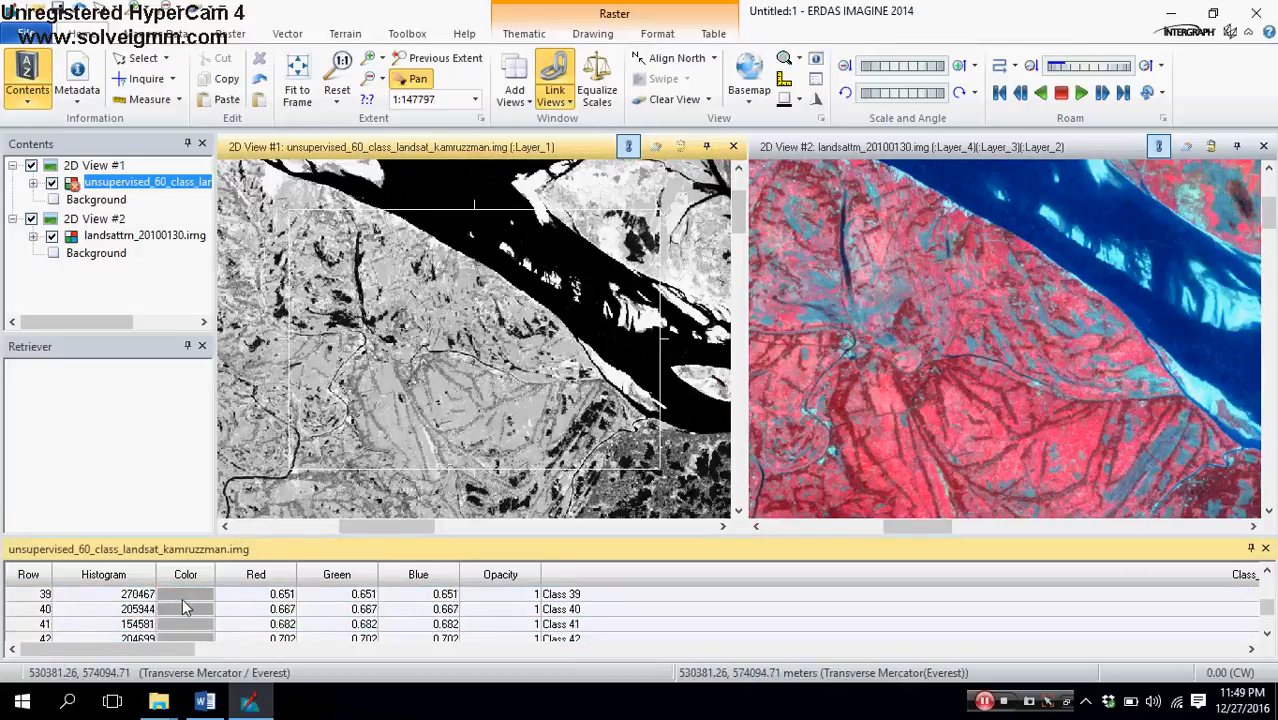
{"action": "scroll", "coordinate": [191, 598], "scroll_direction": "up", "scroll_amount": 4}
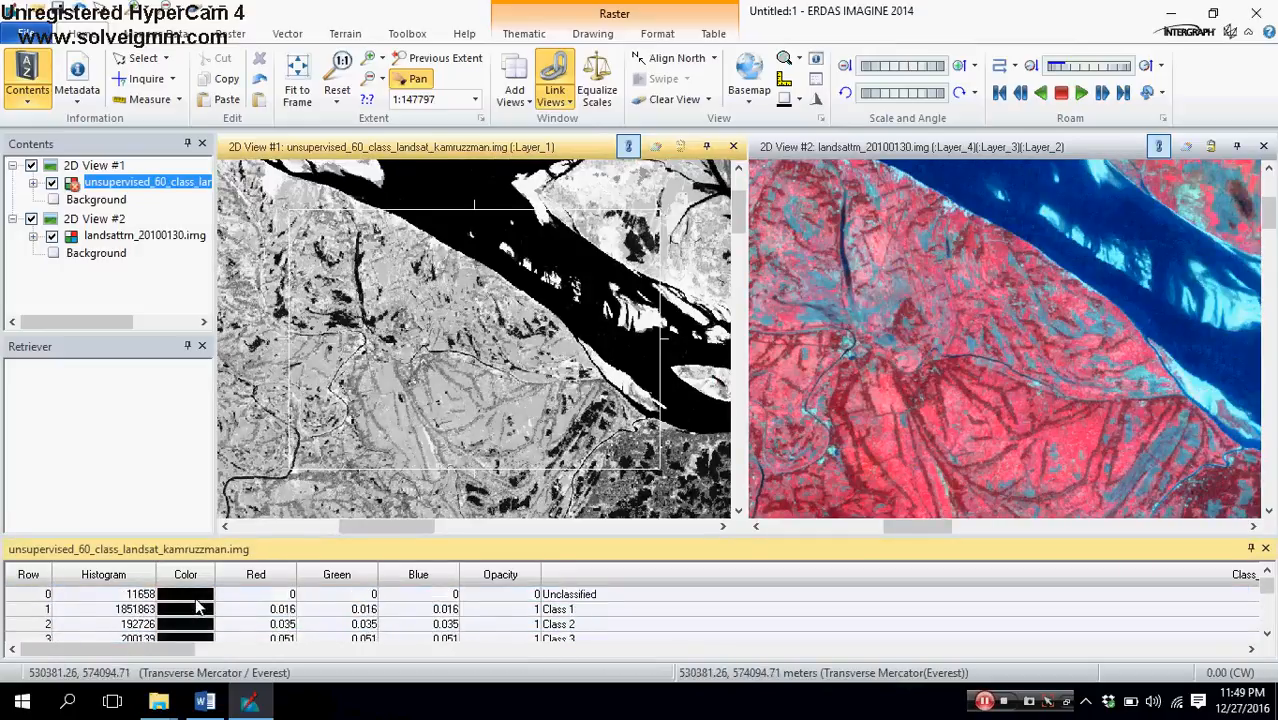
{"action": "left_click", "coordinate": [40, 610]}
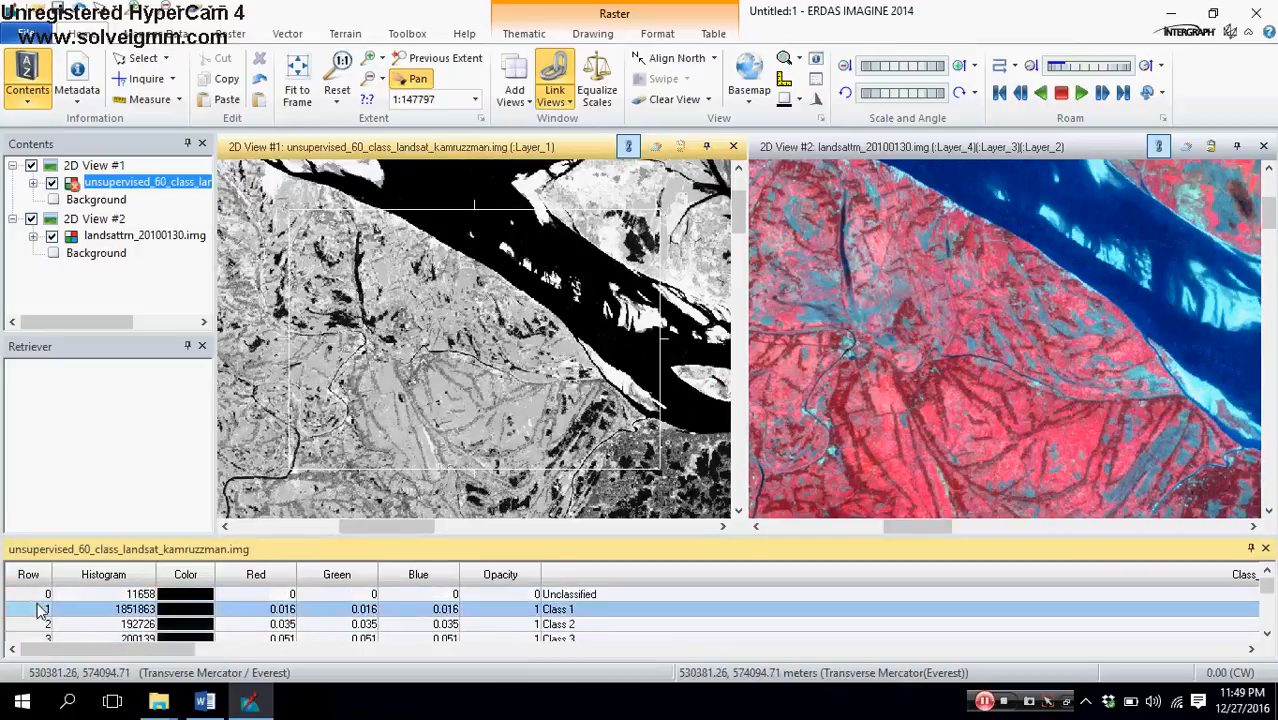
{"action": "left_click", "coordinate": [175, 615]}
{"action": "left_click", "coordinate": [203, 236]}
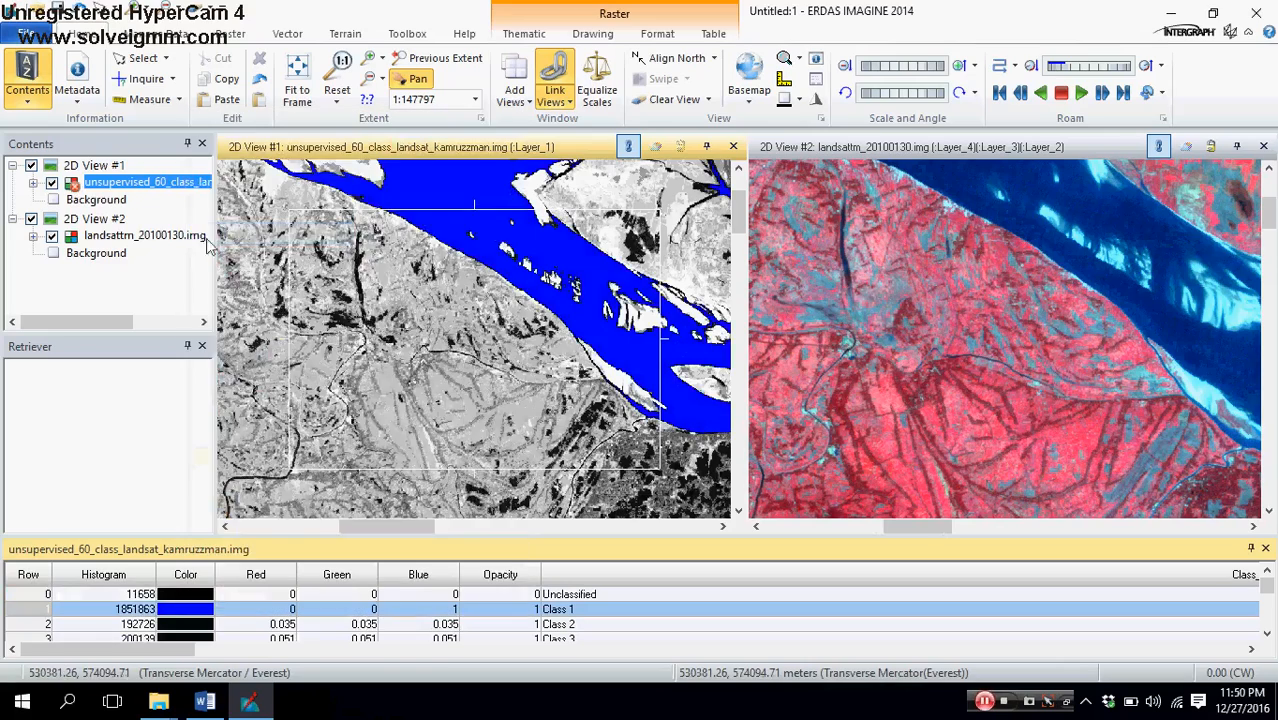
Step: Compare the blue class with the Landsat river downstream to the estuary, and rename Class 1 as Water
{"action": "scroll", "coordinate": [560, 450], "scroll_direction": "down", "scroll_amount": 4}
{"action": "scroll", "coordinate": [560, 450], "scroll_direction": "up", "scroll_amount": 4}
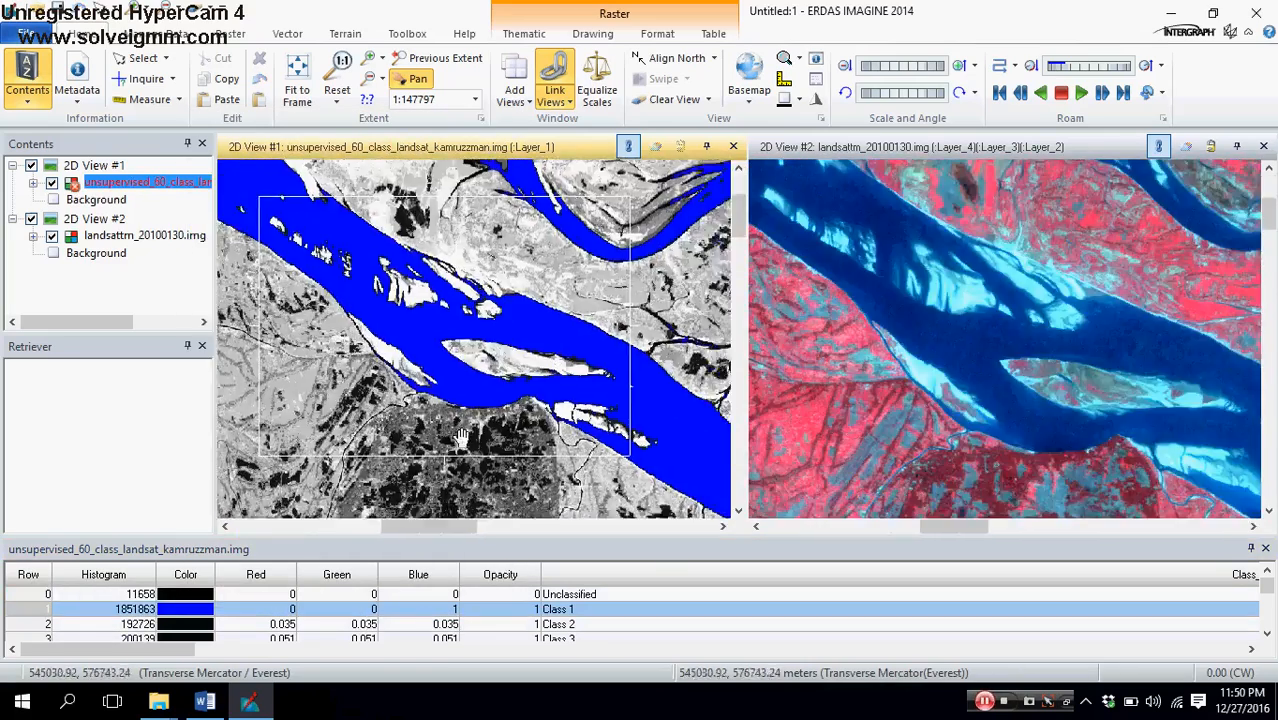
{"action": "left_click_drag", "start_coordinate": [497, 457], "coordinate": [391, 408]}
{"action": "left_click_drag", "start_coordinate": [585, 480], "coordinate": [436, 345]}
{"action": "left_click_drag", "start_coordinate": [405, 490], "coordinate": [527, 298]}
{"action": "left_click_drag", "start_coordinate": [497, 500], "coordinate": [488, 238]}
{"action": "left_click_drag", "start_coordinate": [475, 425], "coordinate": [335, 395]}
{"action": "left_click_drag", "start_coordinate": [490, 510], "coordinate": [401, 392]}
{"action": "left_click", "coordinate": [599, 609]}
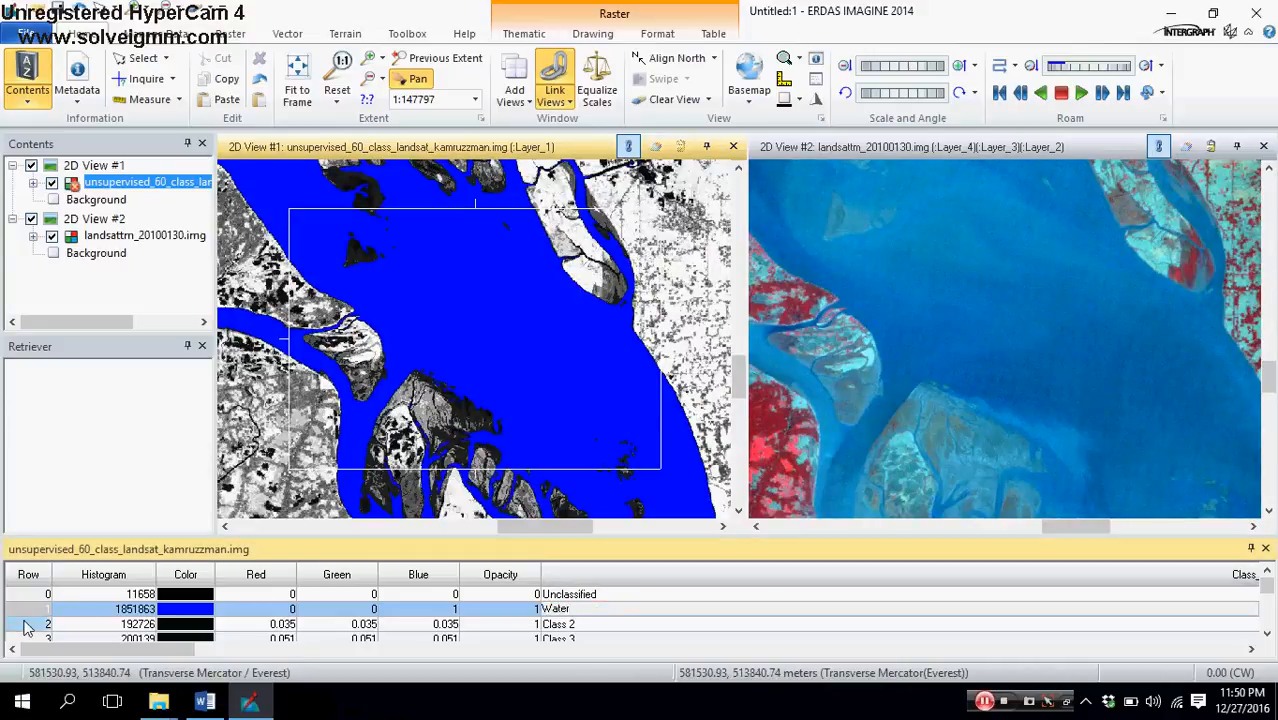
Step: Color the Class 2 row red as a test and check where its pixels fall around the estuary islands
{"action": "left_click", "coordinate": [28, 625]}
{"action": "left_click", "coordinate": [176, 626]}
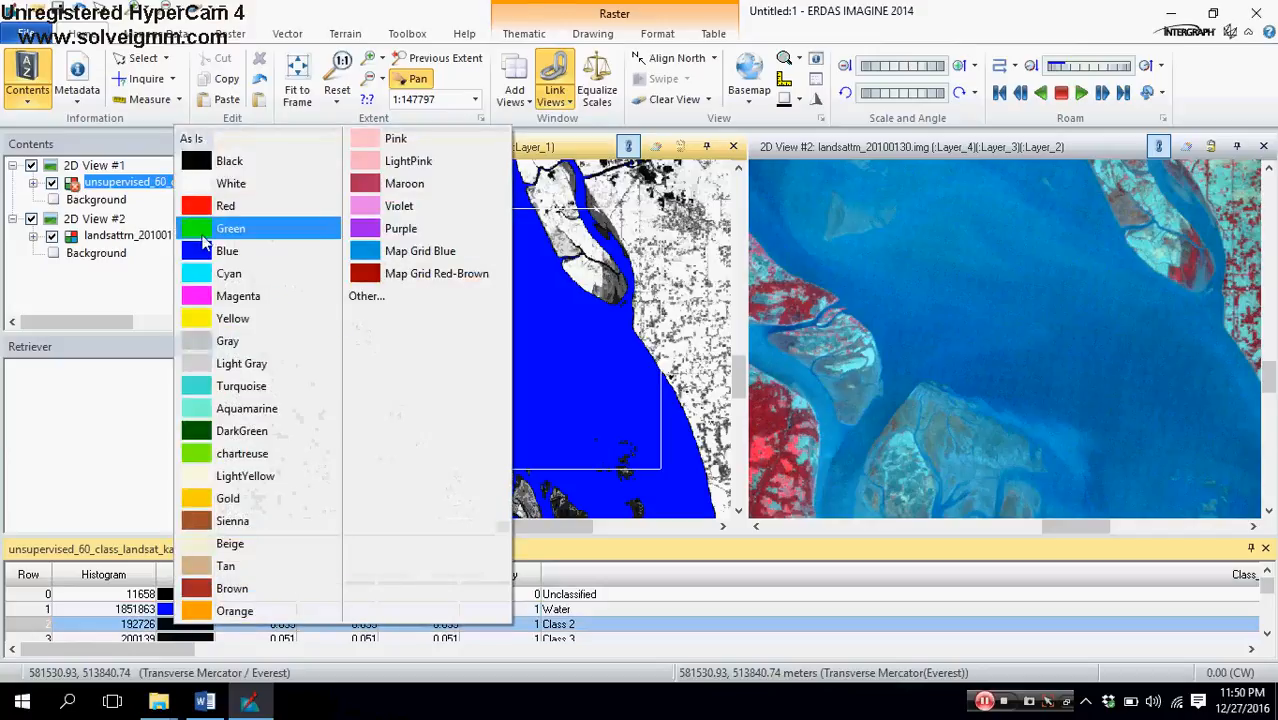
{"action": "left_click", "coordinate": [193, 222]}
{"action": "left_click_drag", "start_coordinate": [414, 314], "coordinate": [478, 410]}
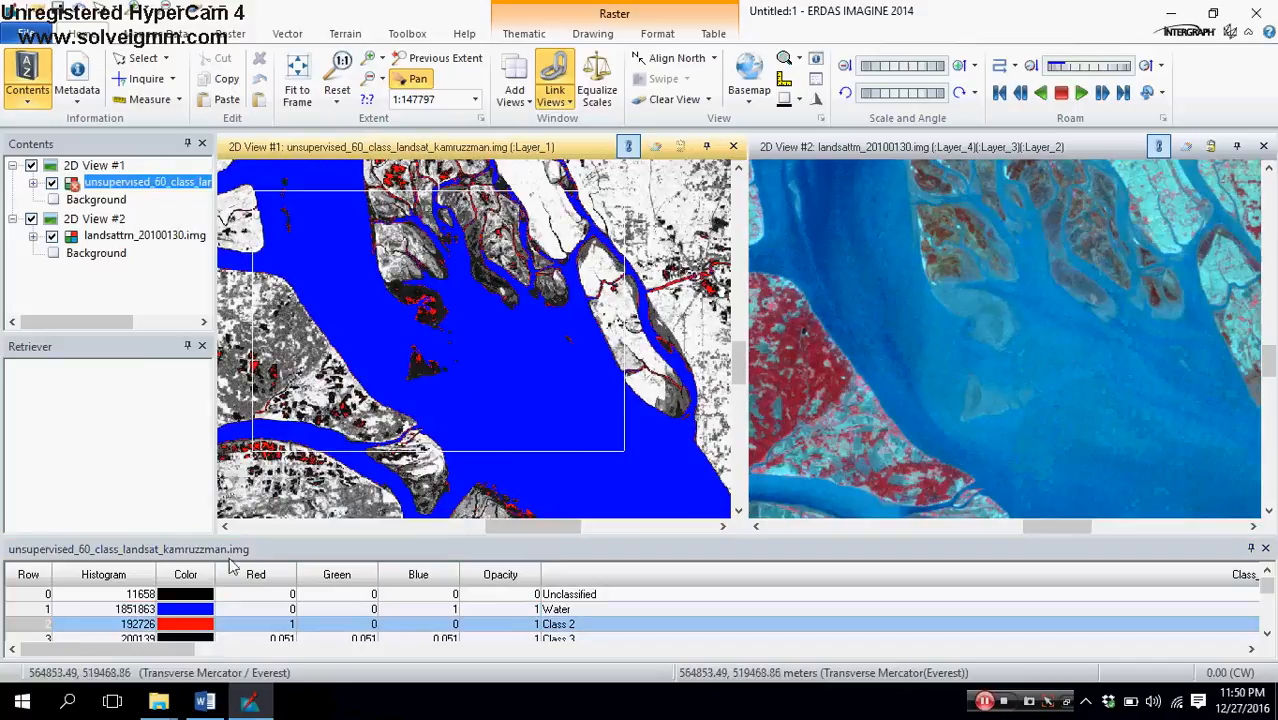
Step: Recolor the Class 2 row blue and rename the class as Water
{"action": "left_click", "coordinate": [166, 628]}
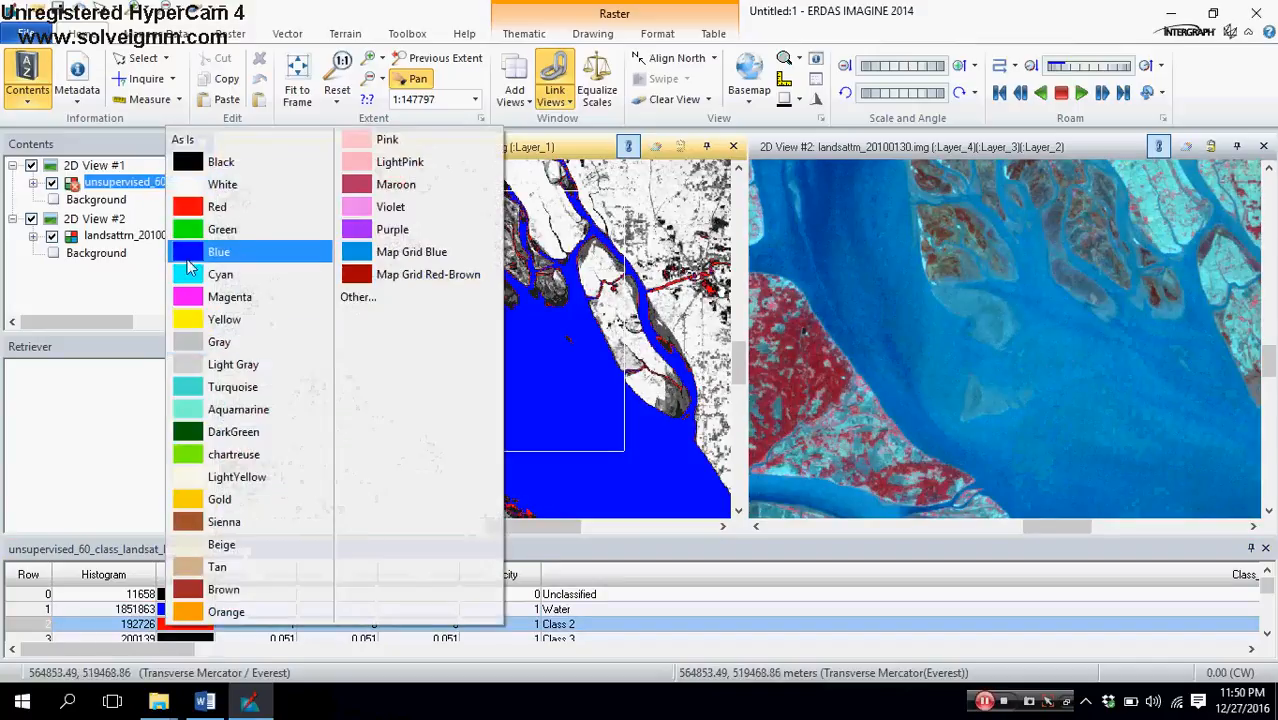
{"action": "left_click", "coordinate": [190, 256]}
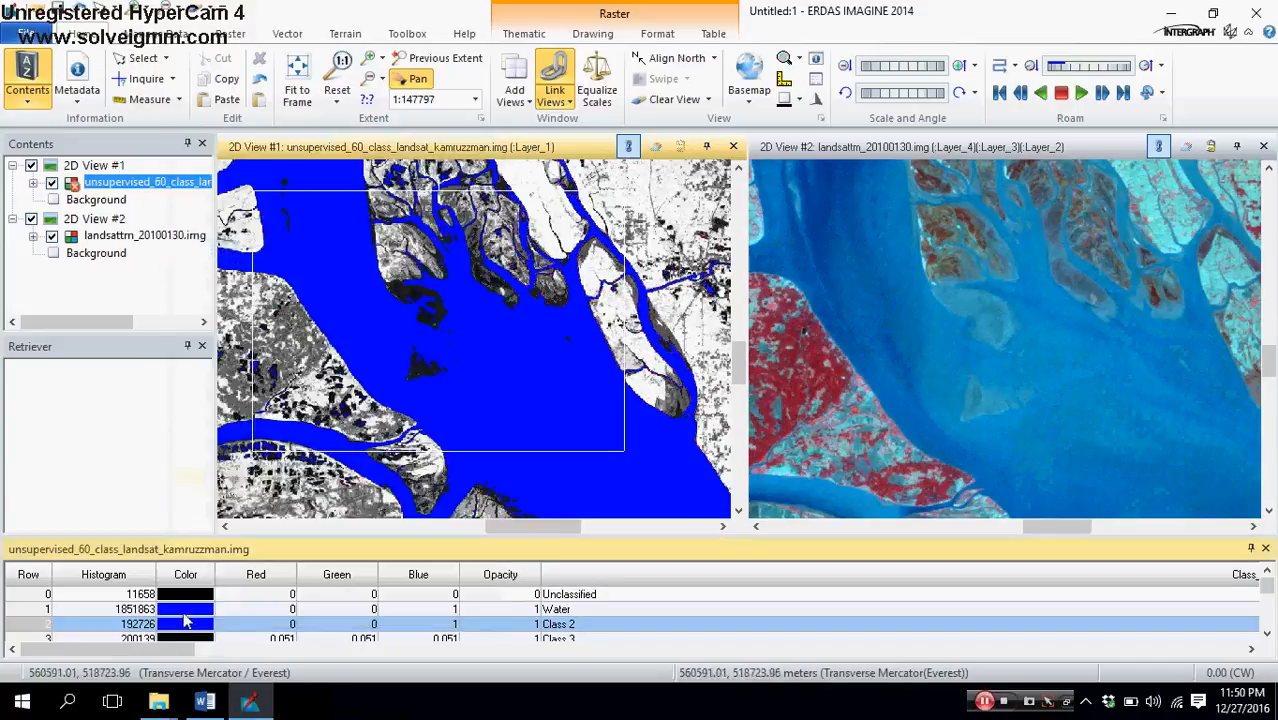
{"action": "left_click_drag", "start_coordinate": [412, 435], "coordinate": [420, 320]}
{"action": "double_click", "coordinate": [578, 624]}
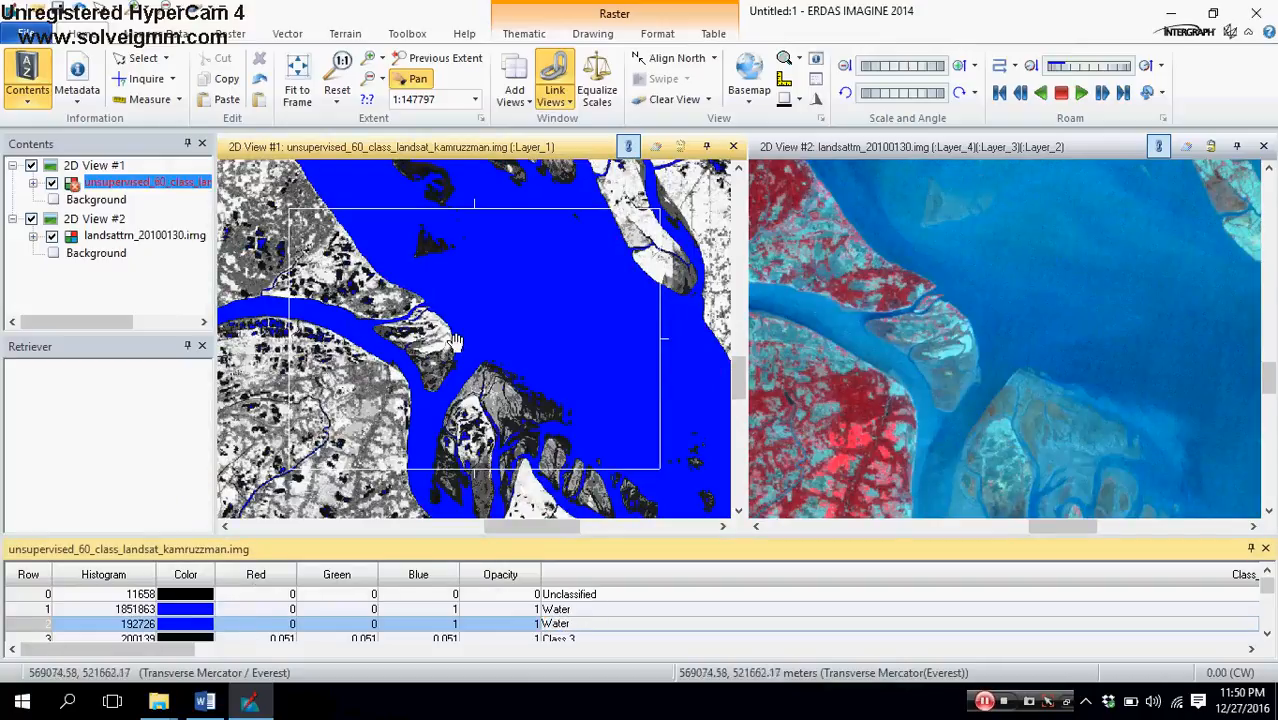
Step: Survey the wider river delta and color the Class 3 row red as a test highlight
{"action": "scroll", "coordinate": [441, 310], "scroll_direction": "down", "scroll_amount": 5}
{"action": "left_click_drag", "start_coordinate": [385, 316], "coordinate": [528, 410]}
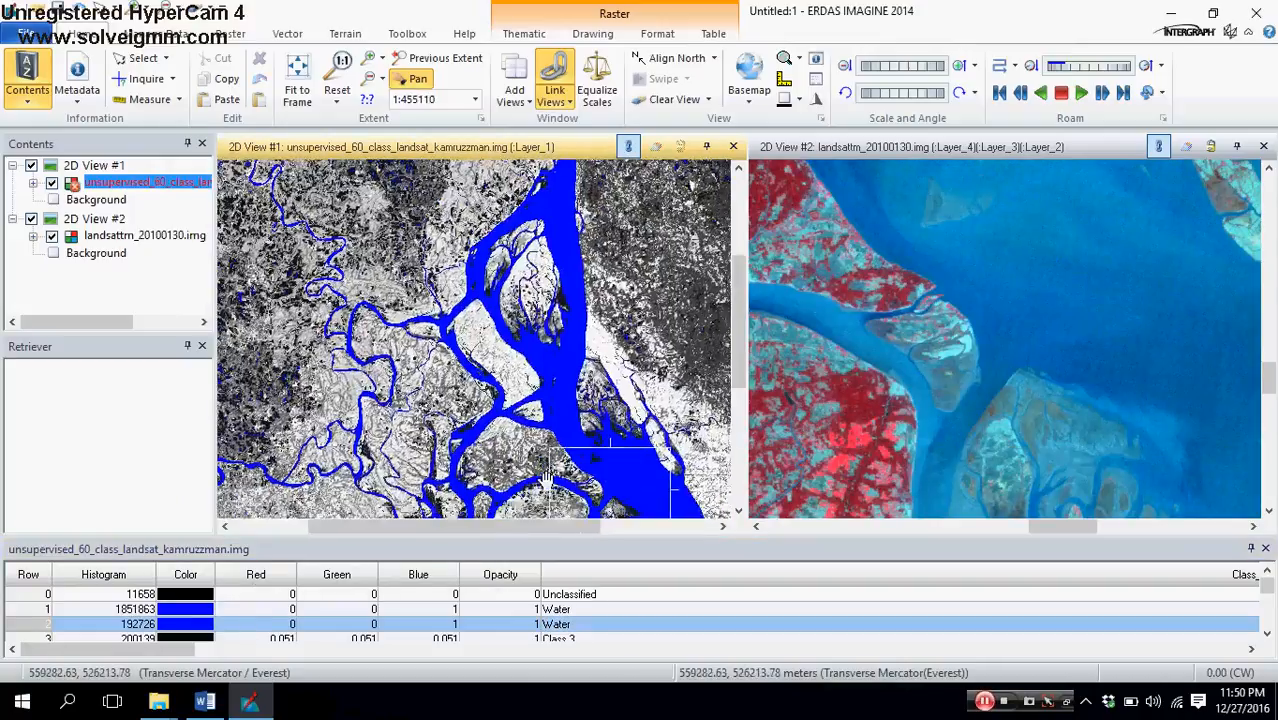
{"action": "left_click_drag", "start_coordinate": [488, 354], "coordinate": [464, 240]}
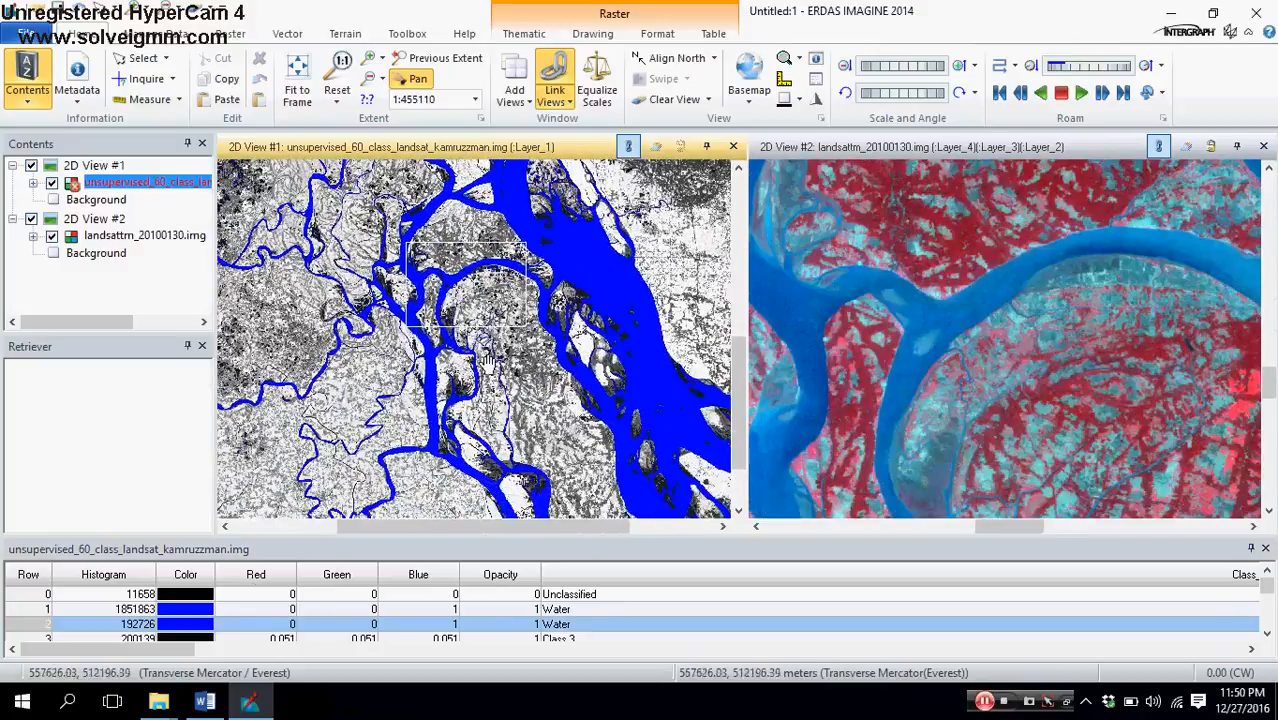
{"action": "left_click_drag", "start_coordinate": [515, 405], "coordinate": [410, 440]}
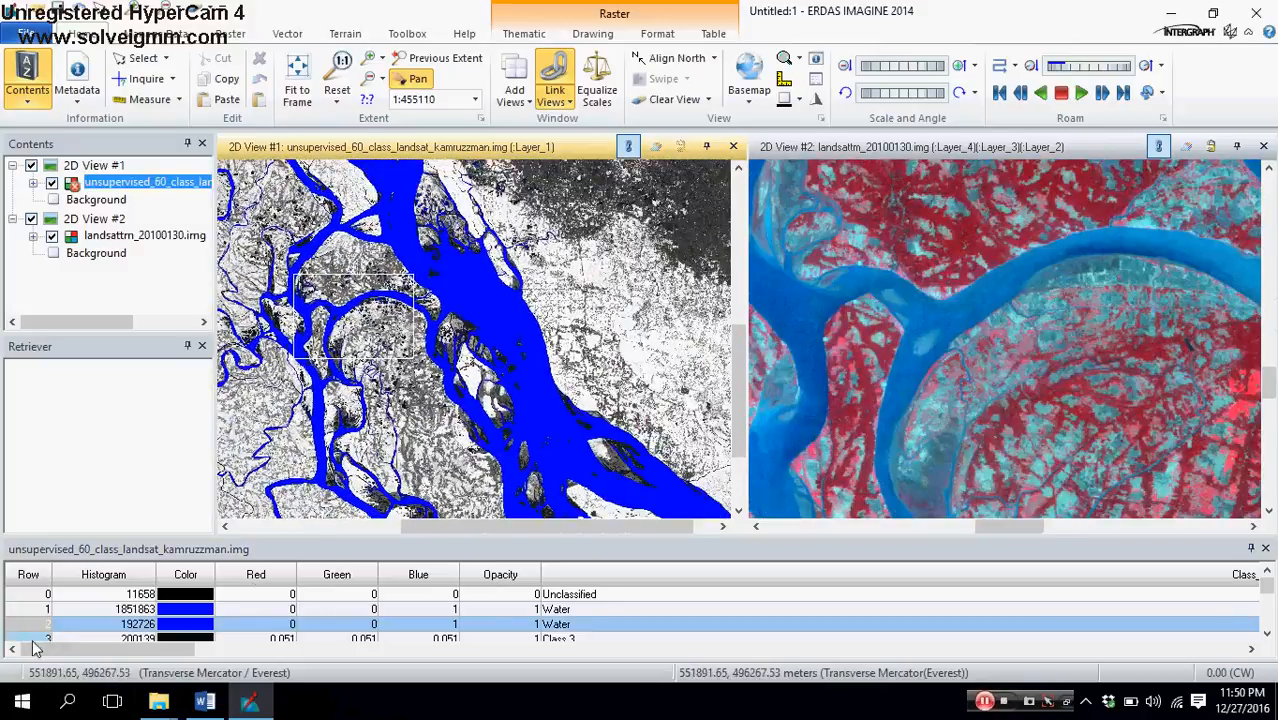
{"action": "left_click", "coordinate": [35, 640]}
{"action": "left_click", "coordinate": [184, 617]}
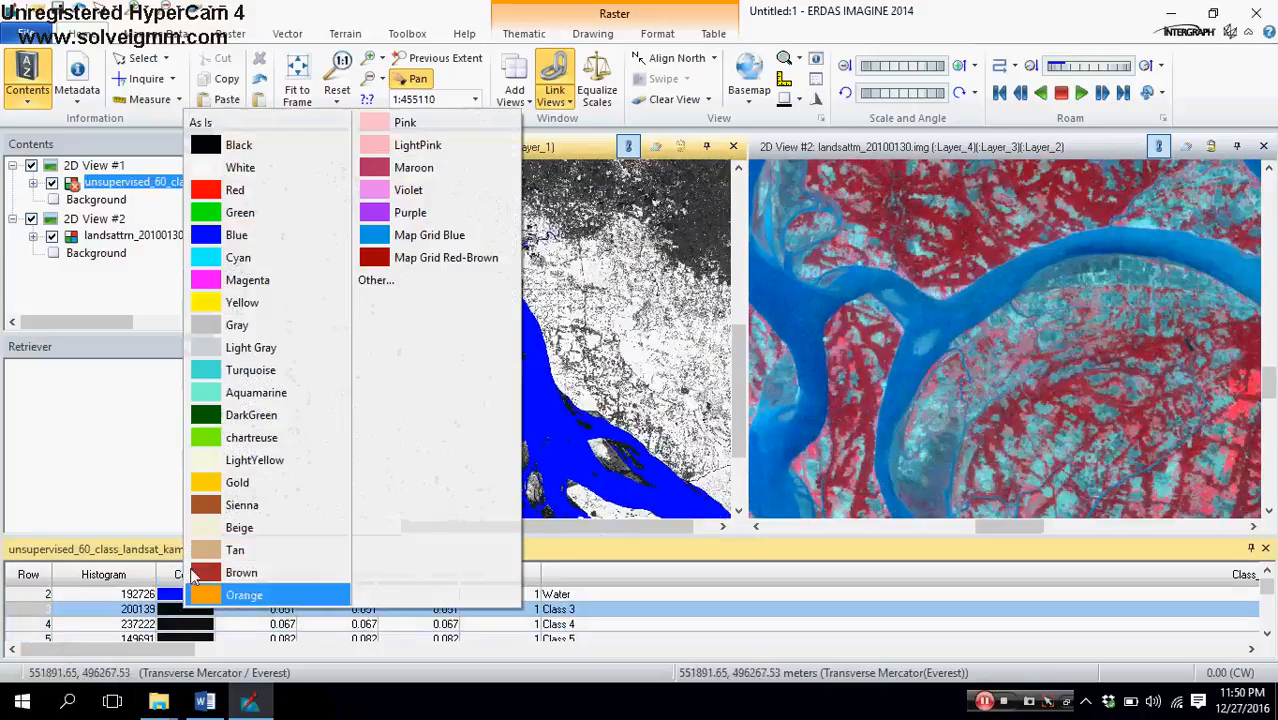
{"action": "left_click", "coordinate": [205, 185]}
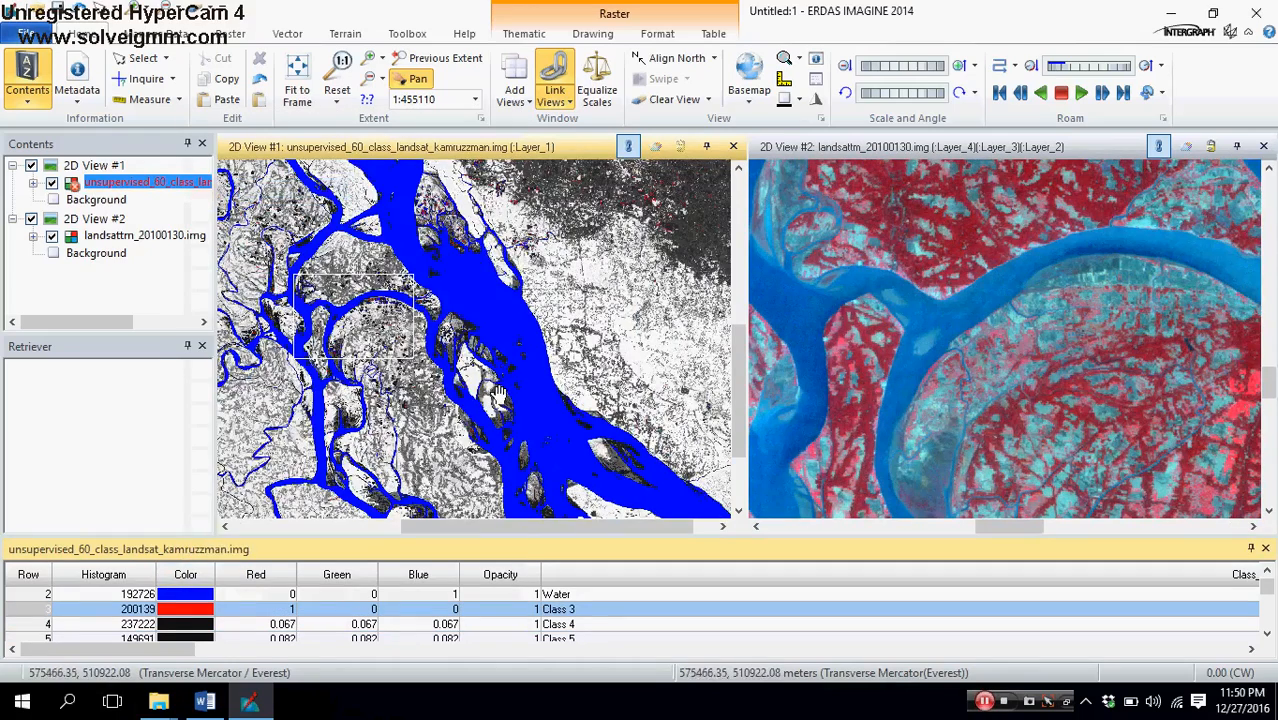
Step: Examine the red Class 3 pixels along the river and the land east of it against the Landsat image
{"action": "scroll", "coordinate": [425, 395], "scroll_direction": "up", "scroll_amount": 5}
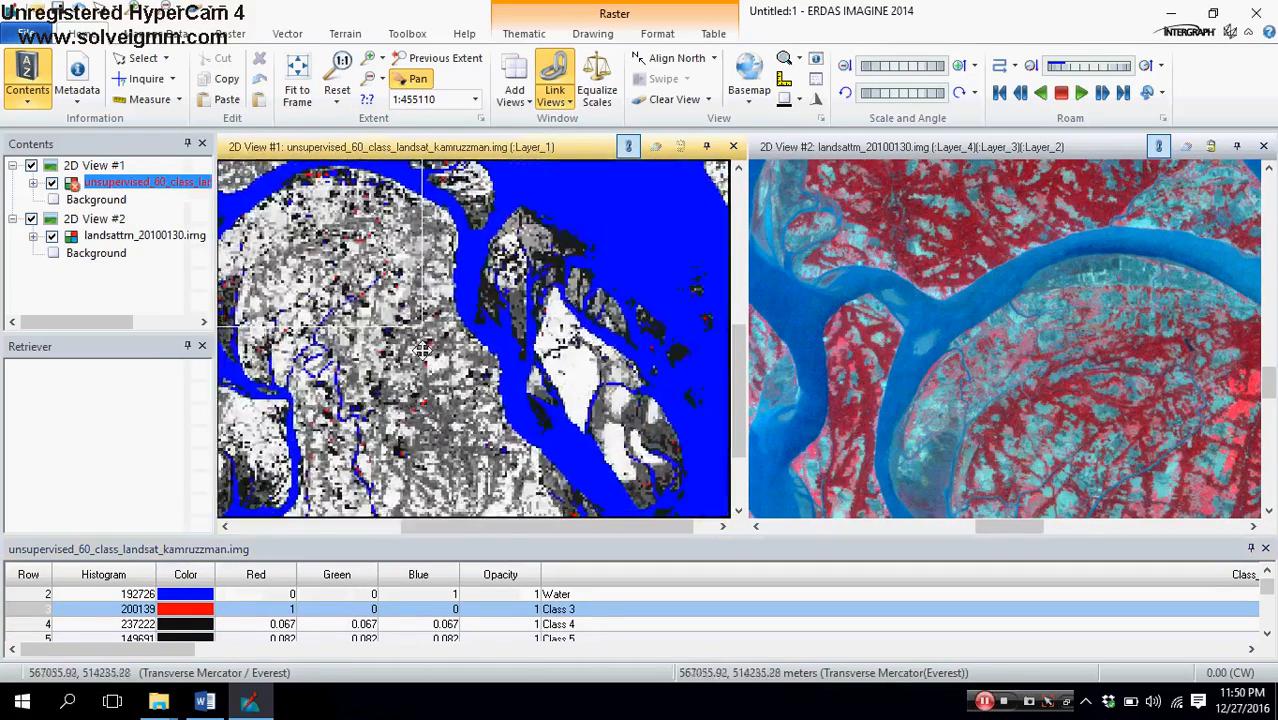
{"action": "left_click_drag", "start_coordinate": [460, 420], "coordinate": [546, 543]}
{"action": "left_click_drag", "start_coordinate": [482, 395], "coordinate": [478, 577]}
{"action": "left_click_drag", "start_coordinate": [480, 315], "coordinate": [482, 540]}
{"action": "left_click_drag", "start_coordinate": [548, 430], "coordinate": [467, 484]}
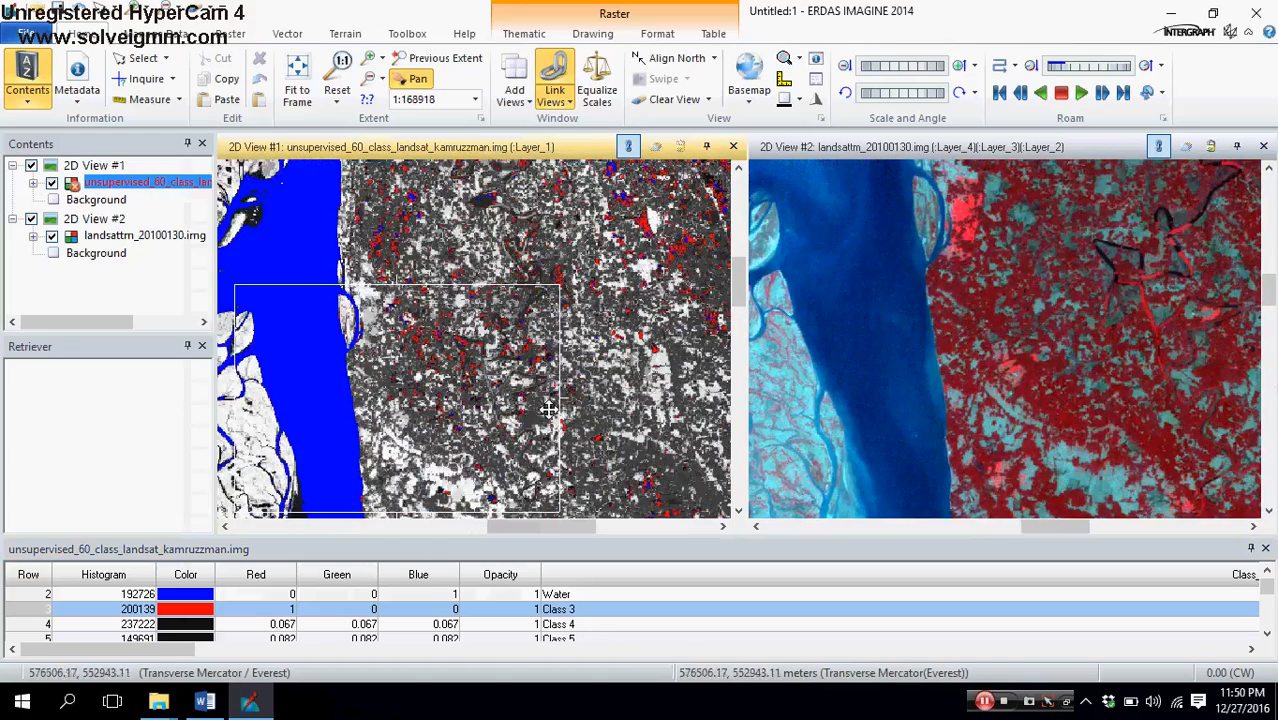
{"action": "scroll", "coordinate": [472, 385], "scroll_direction": "up", "scroll_amount": 4}
{"action": "scroll", "coordinate": [472, 385], "scroll_direction": "down", "scroll_amount": 7}
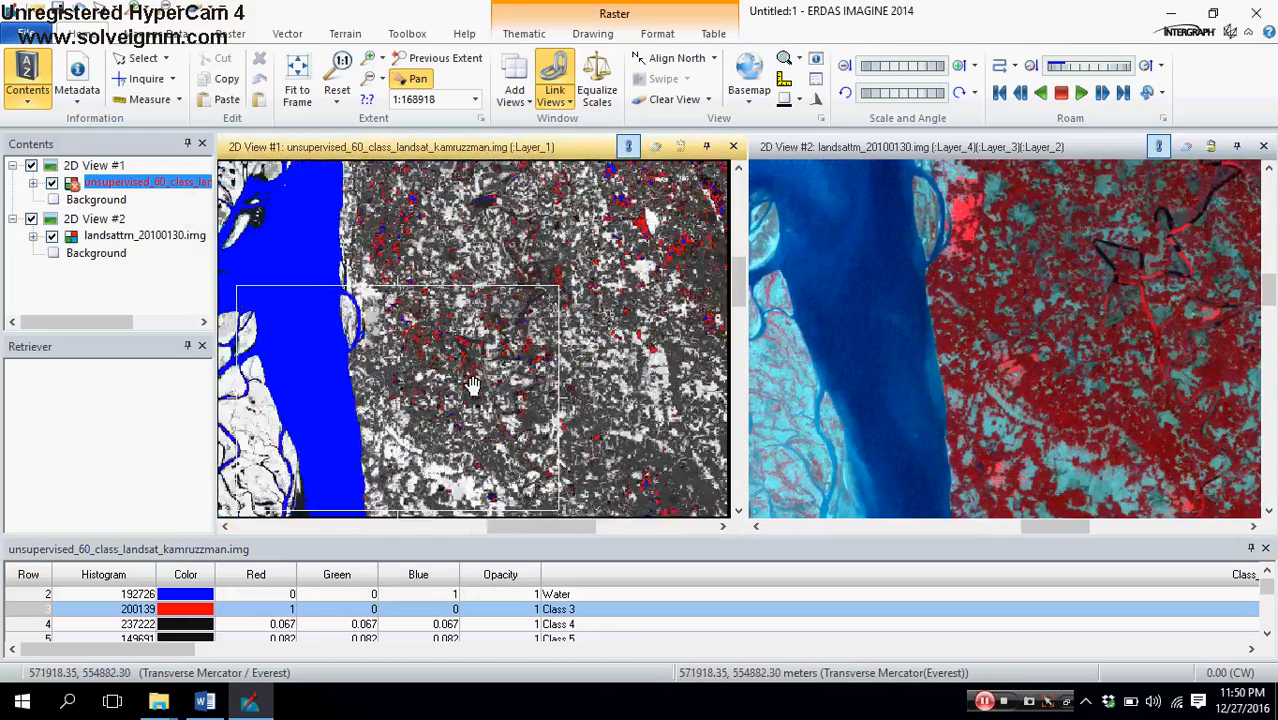
{"action": "scroll", "coordinate": [472, 385], "scroll_direction": "up", "scroll_amount": 5}
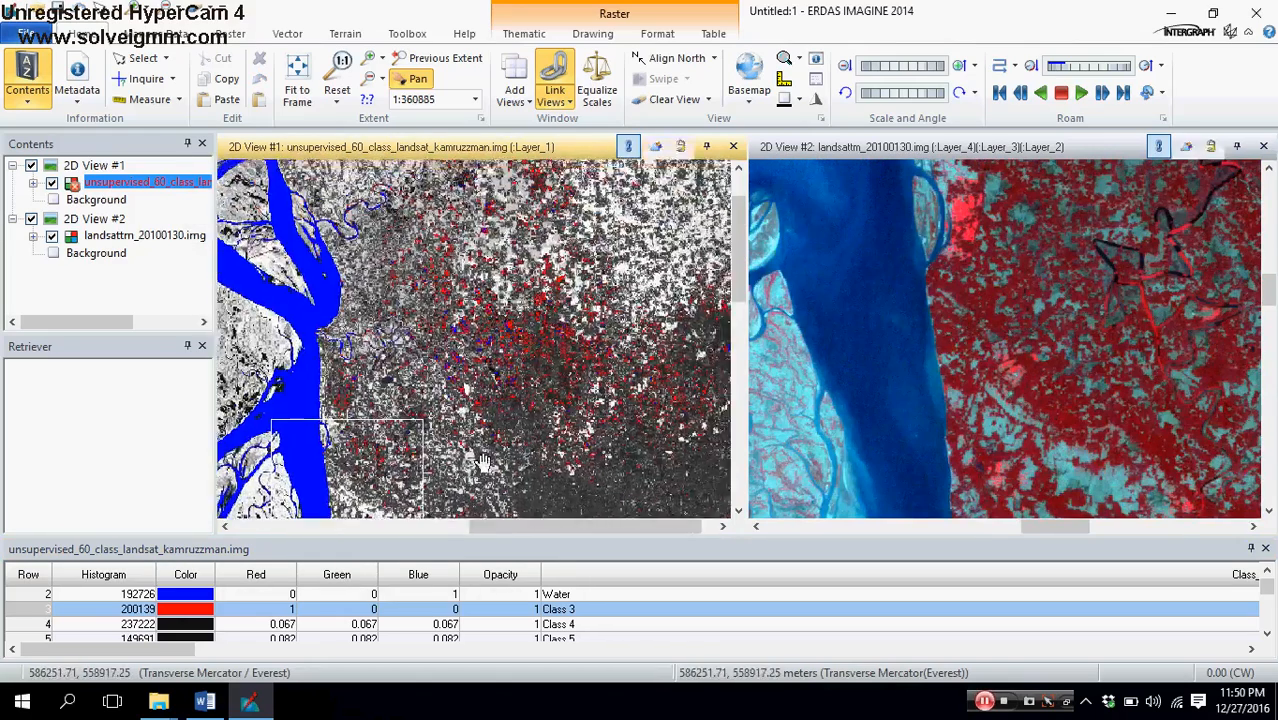
{"action": "left_click_drag", "start_coordinate": [545, 431], "coordinate": [524, 309]}
{"action": "left_click_drag", "start_coordinate": [522, 363], "coordinate": [650, 377]}
{"action": "left_click_drag", "start_coordinate": [571, 410], "coordinate": [559, 524]}
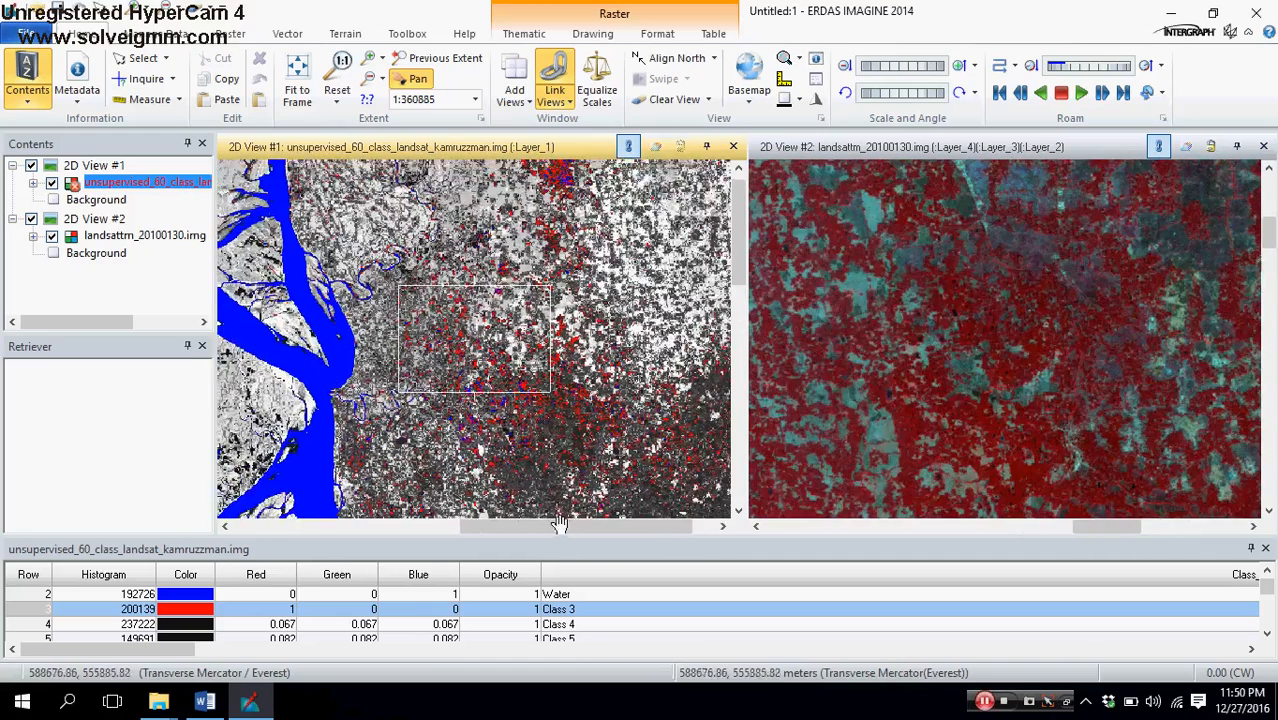
{"action": "left_click_drag", "start_coordinate": [590, 444], "coordinate": [484, 348]}
{"action": "scroll", "coordinate": [525, 431], "scroll_direction": "up", "scroll_amount": 2}
{"action": "left_click_drag", "start_coordinate": [442, 399], "coordinate": [553, 360]}
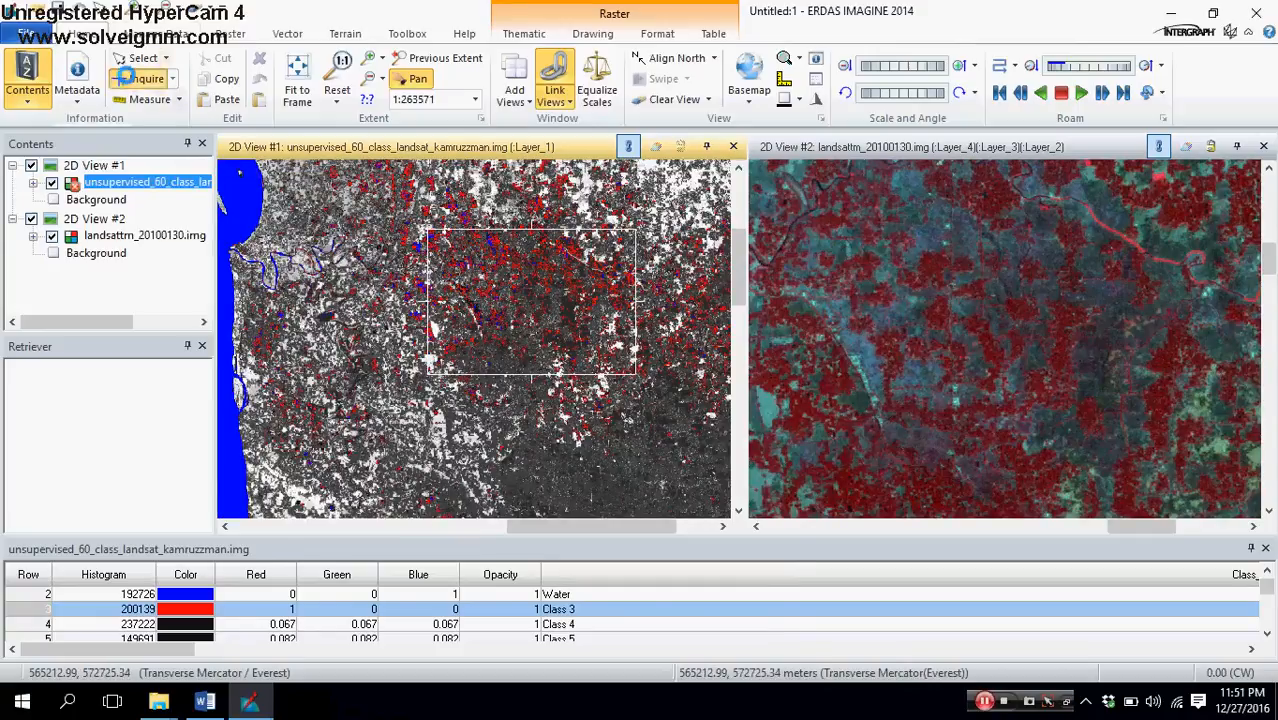
Step: Place the Inquire cursor on a cluster of red Class 3 pixels and compare that location in both views
{"action": "left_click", "coordinate": [127, 78]}
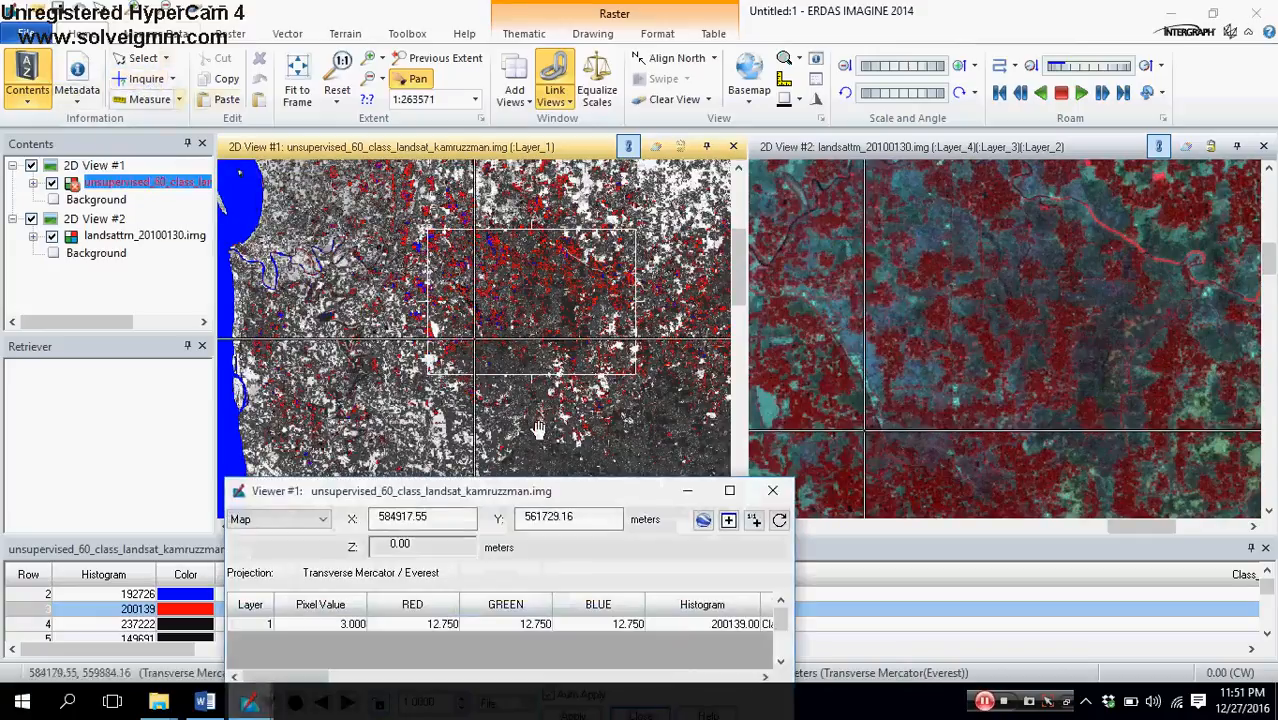
{"action": "left_click", "coordinate": [138, 59]}
{"action": "left_click_drag", "start_coordinate": [477, 345], "coordinate": [497, 240]}
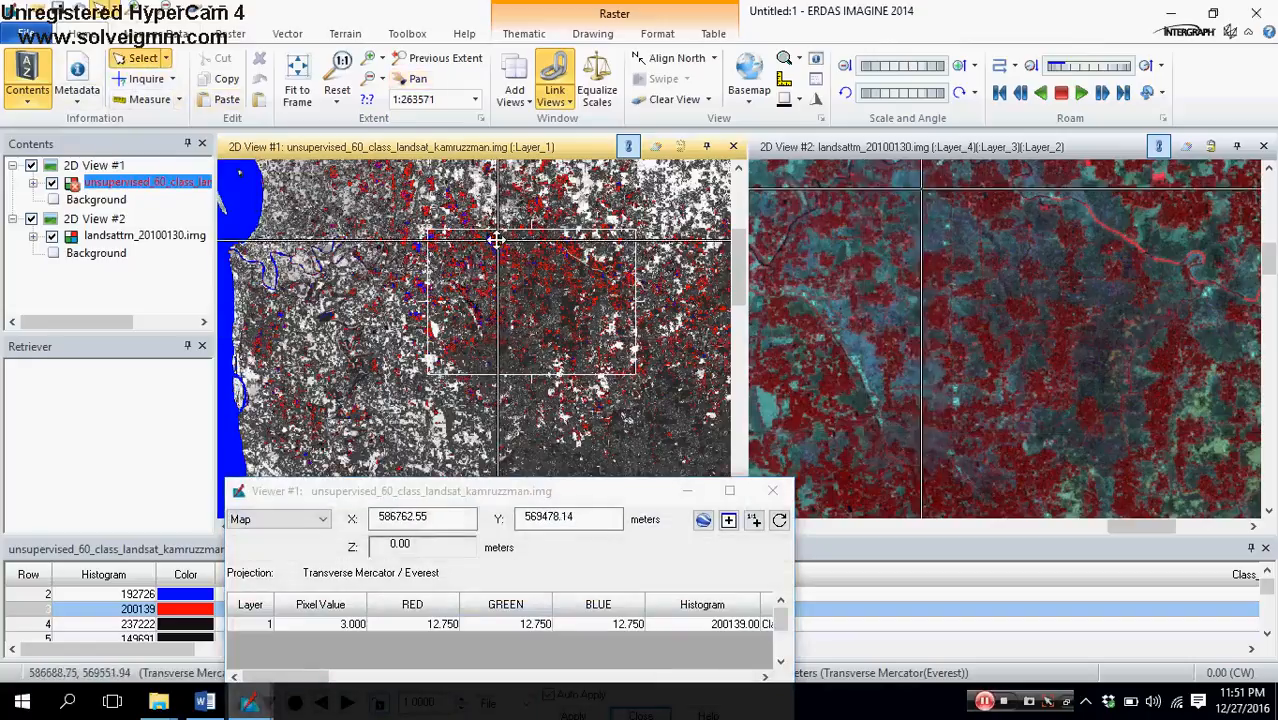
{"action": "scroll", "coordinate": [499, 296], "scroll_direction": "up", "scroll_amount": 4}
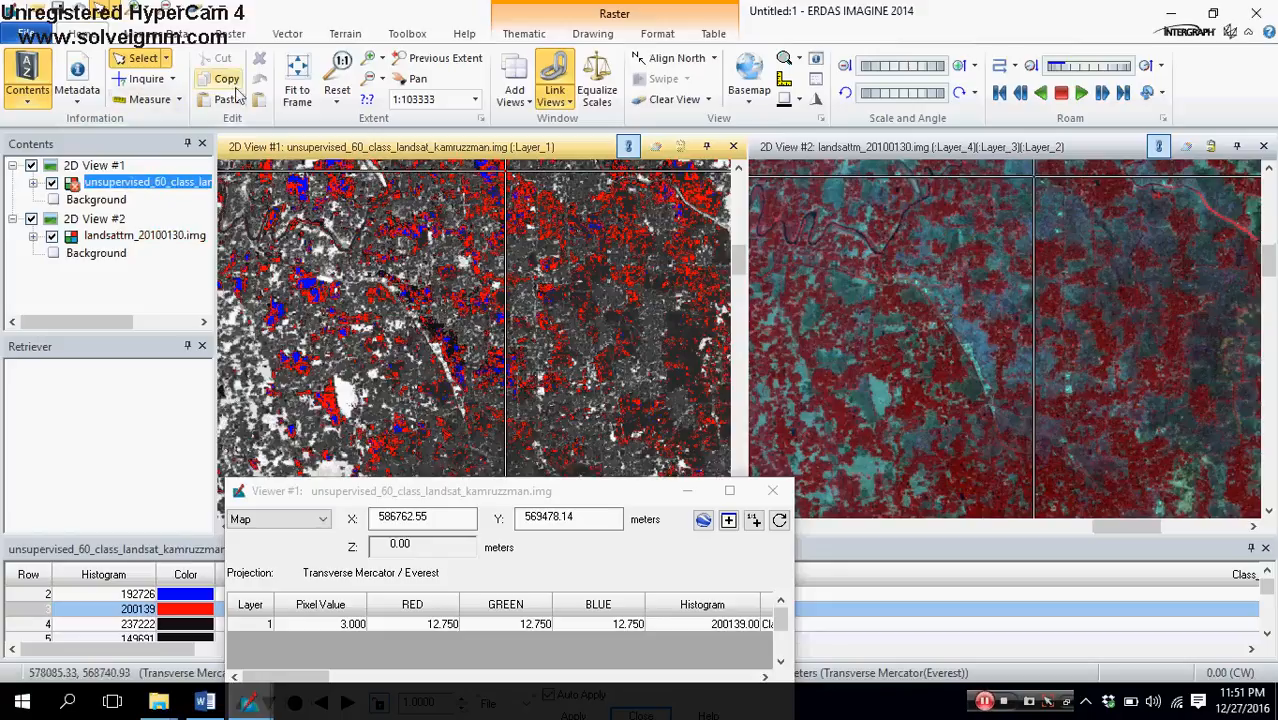
{"action": "left_click", "coordinate": [408, 82]}
{"action": "left_click_drag", "start_coordinate": [455, 240], "coordinate": [428, 353]}
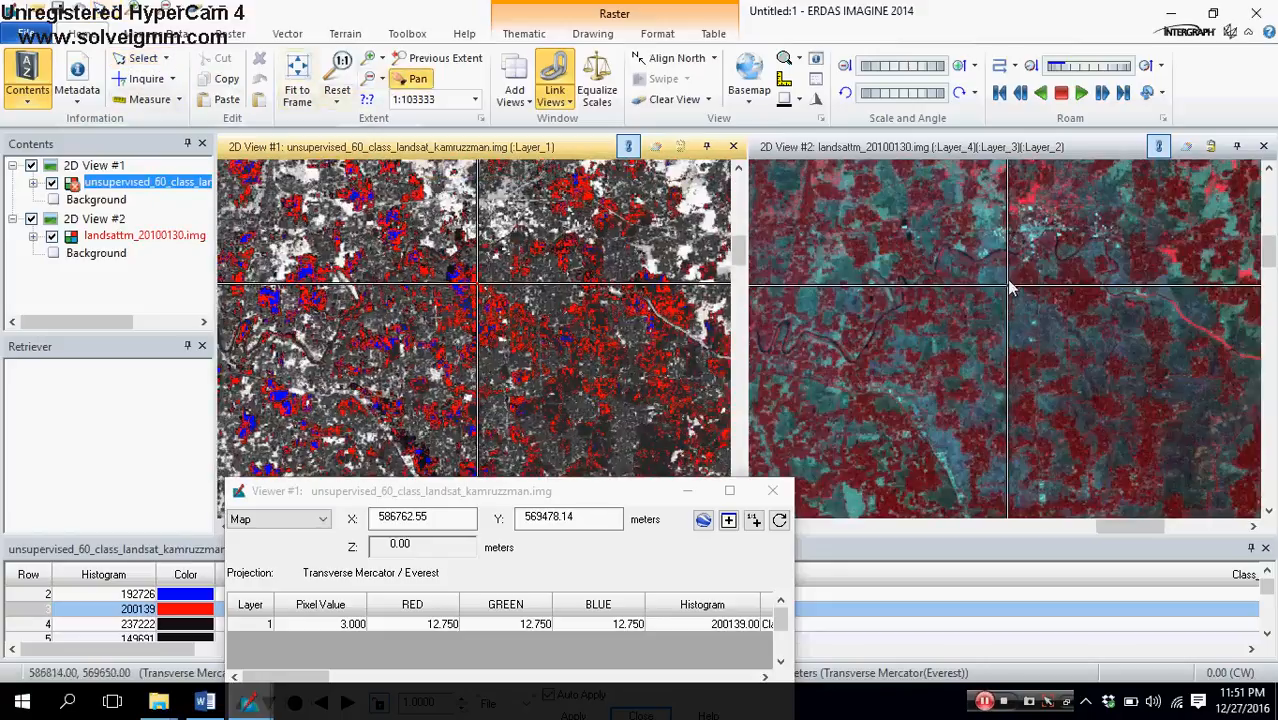
{"action": "scroll", "coordinate": [1018, 330], "scroll_direction": "up", "scroll_amount": 2}
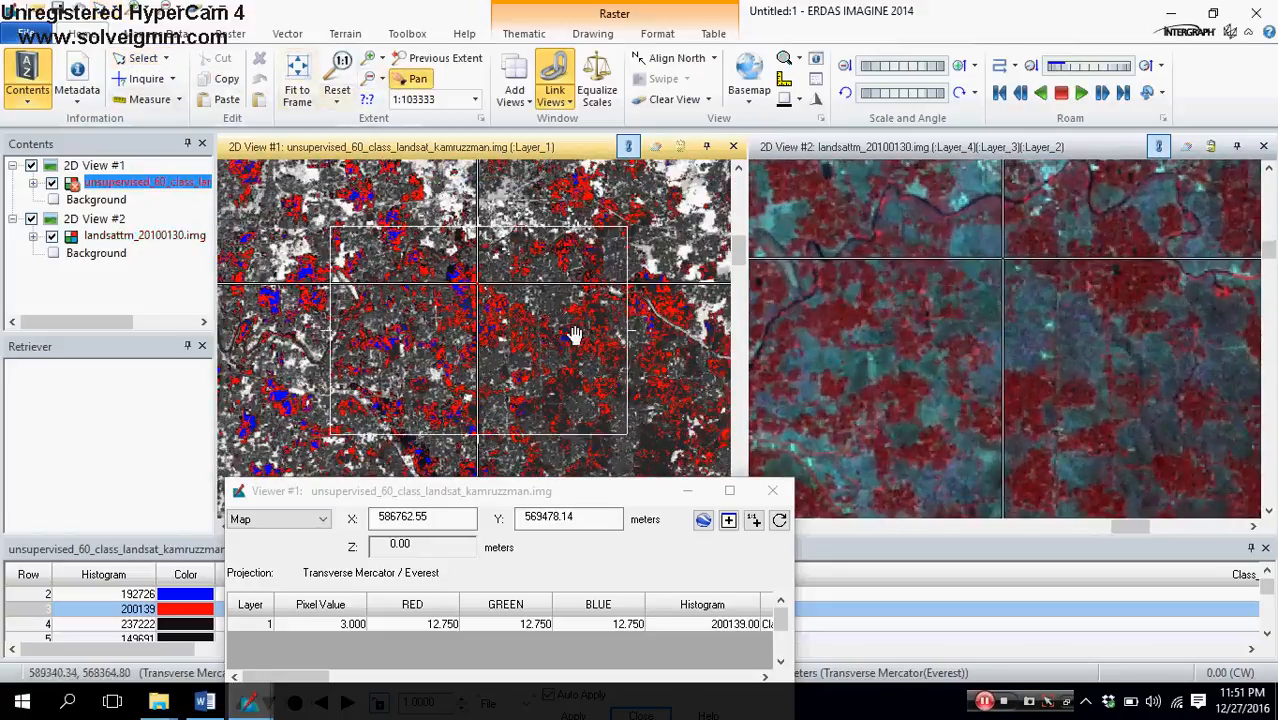
{"action": "scroll", "coordinate": [490, 295], "scroll_direction": "down", "scroll_amount": 2}
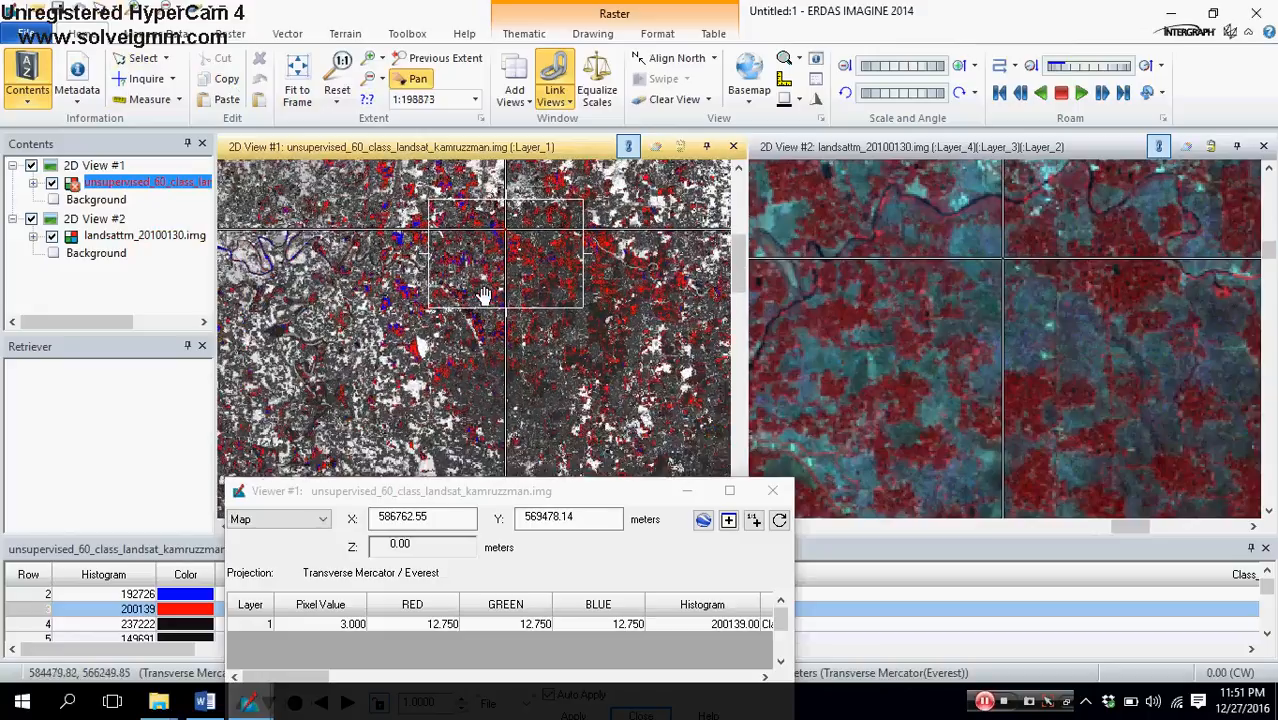
{"action": "scroll", "coordinate": [478, 350], "scroll_direction": "down", "scroll_amount": 2}
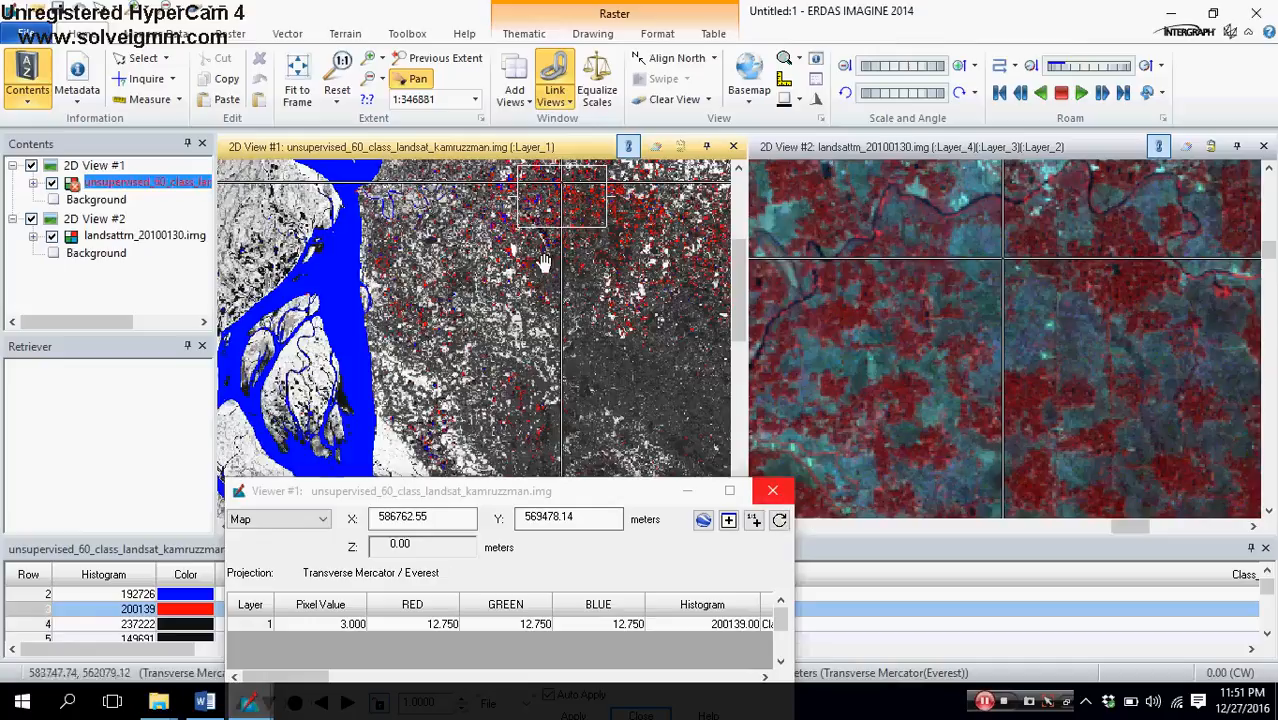
Step: Recolor the Class 3 row cyan, close the Inquire window, and rename the class as Low land
{"action": "left_click_drag", "start_coordinate": [536, 252], "coordinate": [528, 391]}
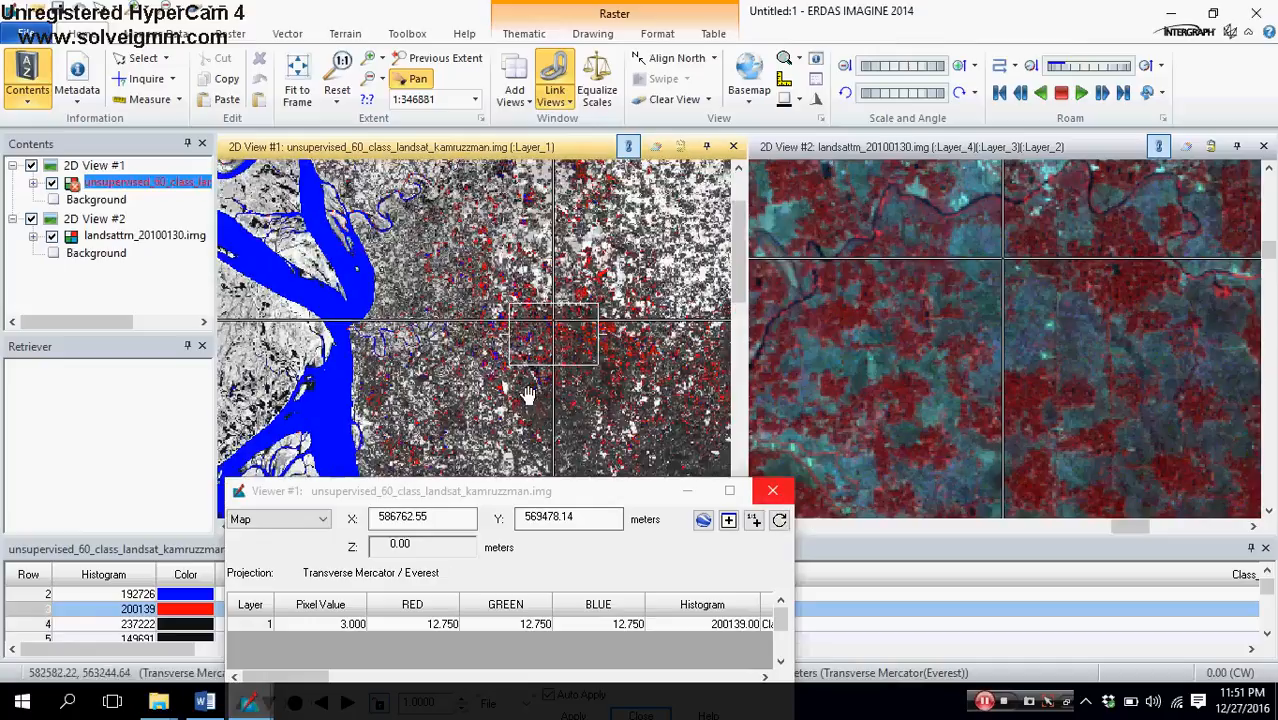
{"action": "left_click", "coordinate": [176, 610]}
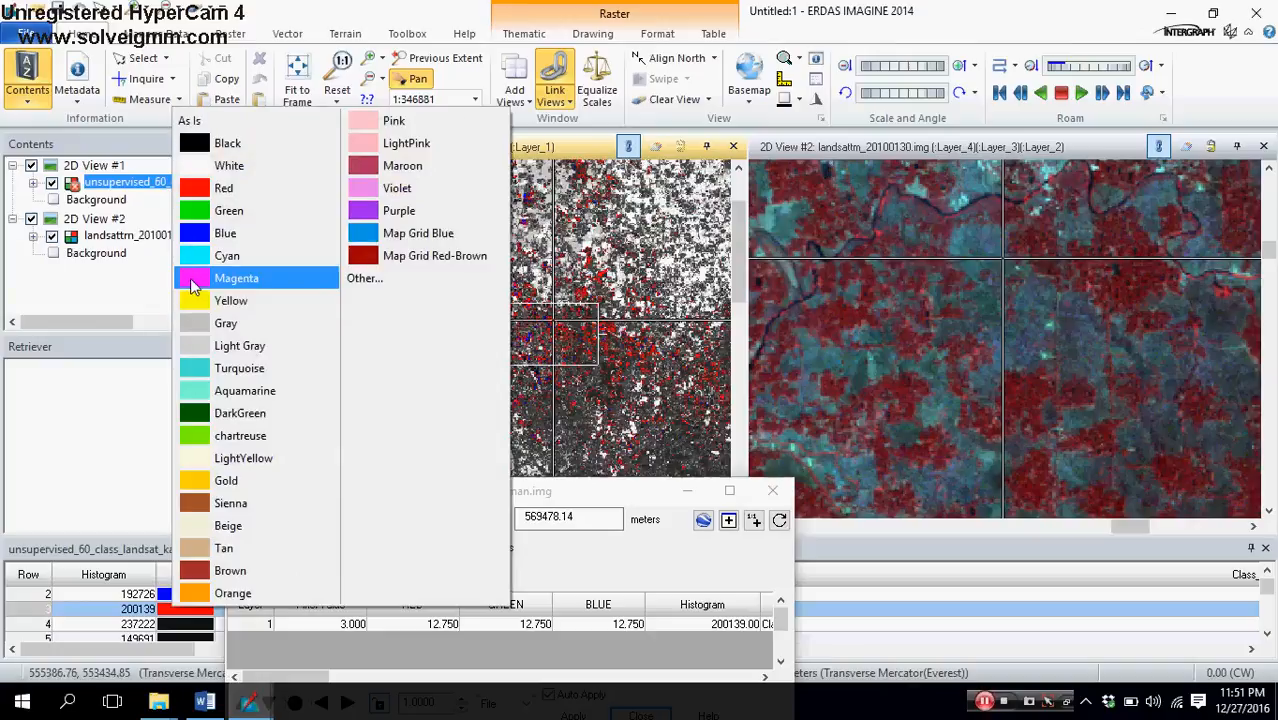
{"action": "left_click", "coordinate": [199, 260]}
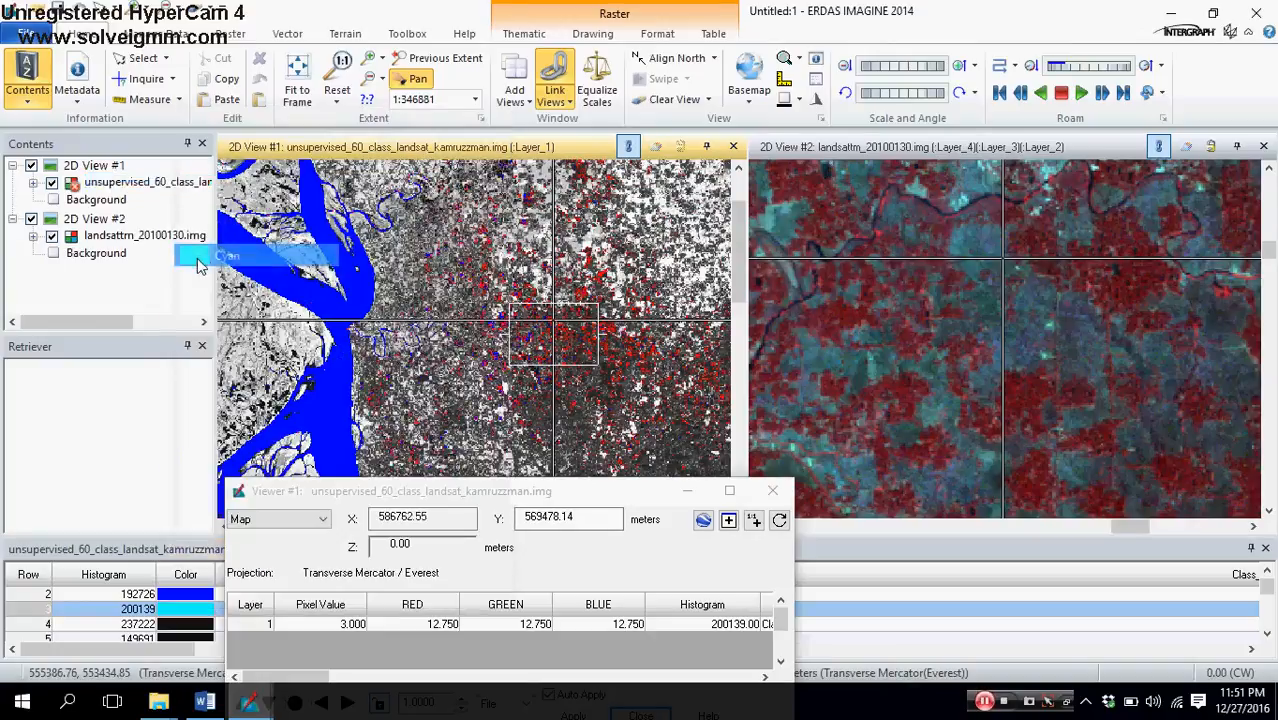
{"action": "left_click", "coordinate": [772, 490]}
{"action": "left_click", "coordinate": [602, 609]}
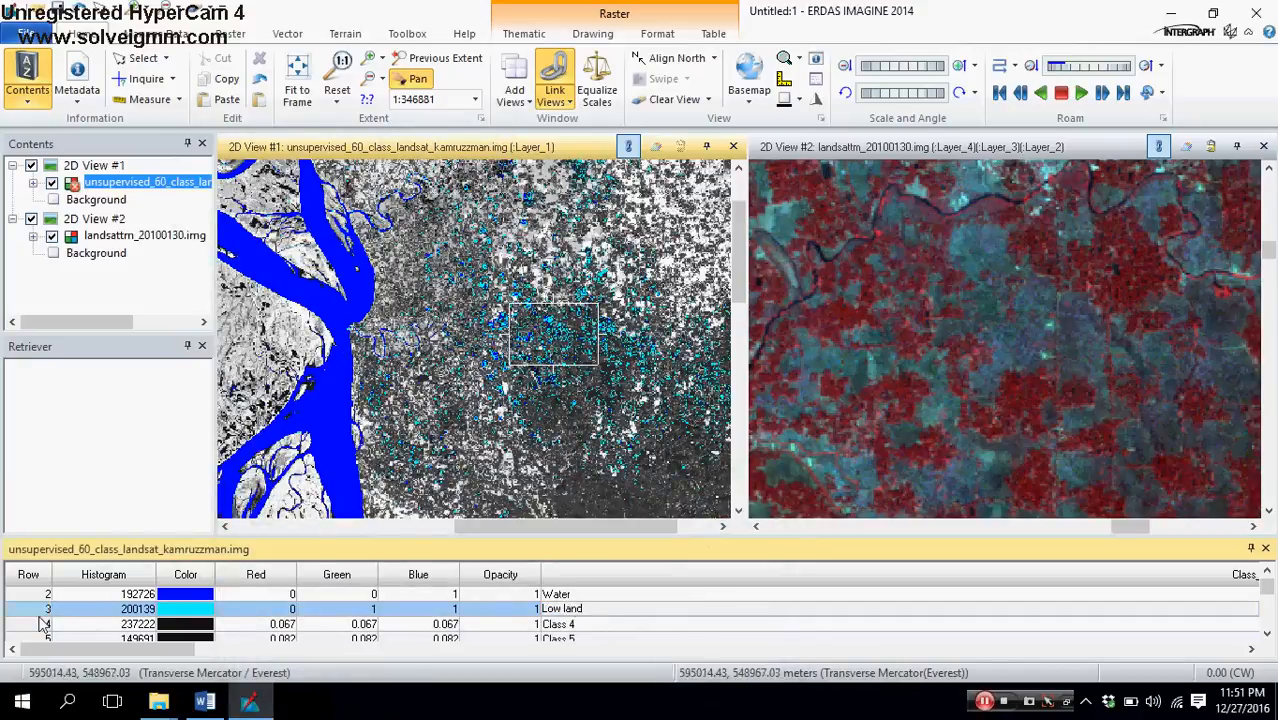
Step: Color the Class 4 row red as a test highlight and locate its pixels in the area east of the river
{"action": "left_click", "coordinate": [33, 628]}
{"action": "left_click", "coordinate": [176, 628]}
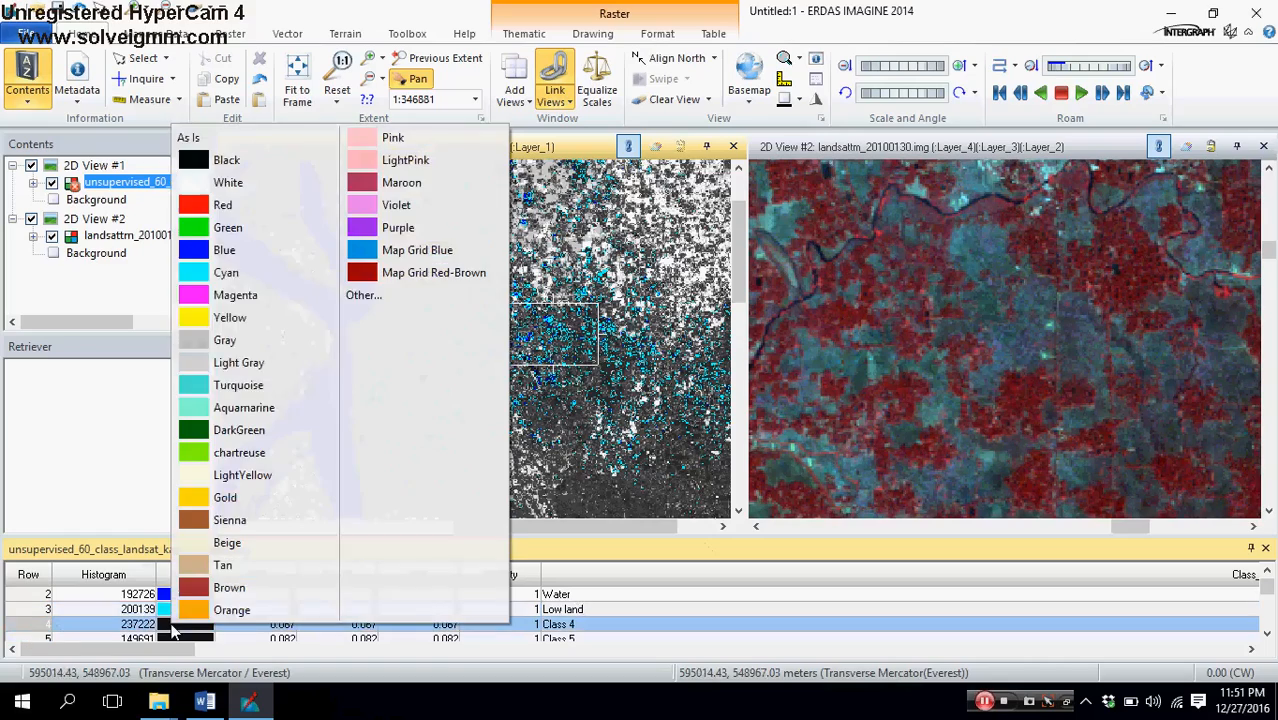
{"action": "left_click", "coordinate": [195, 205]}
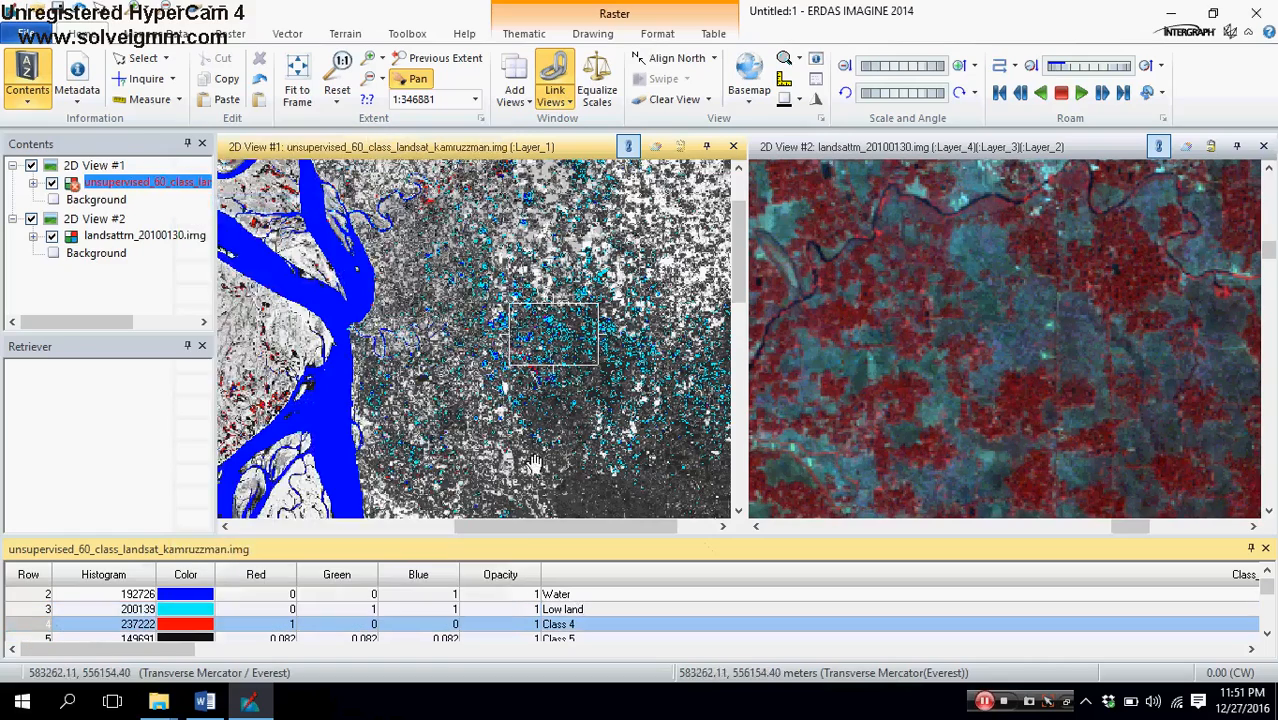
{"action": "scroll", "coordinate": [533, 462], "scroll_direction": "up", "scroll_amount": 4}
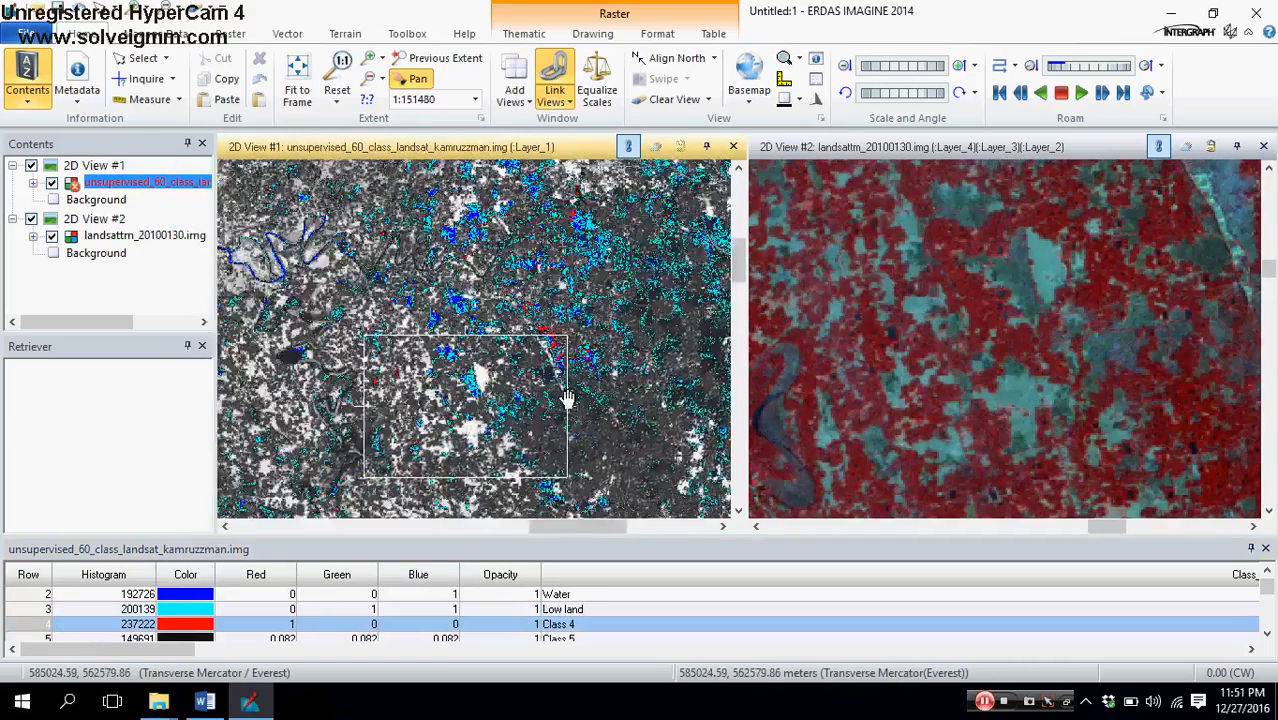
{"action": "scroll", "coordinate": [483, 407], "scroll_direction": "up", "scroll_amount": 3}
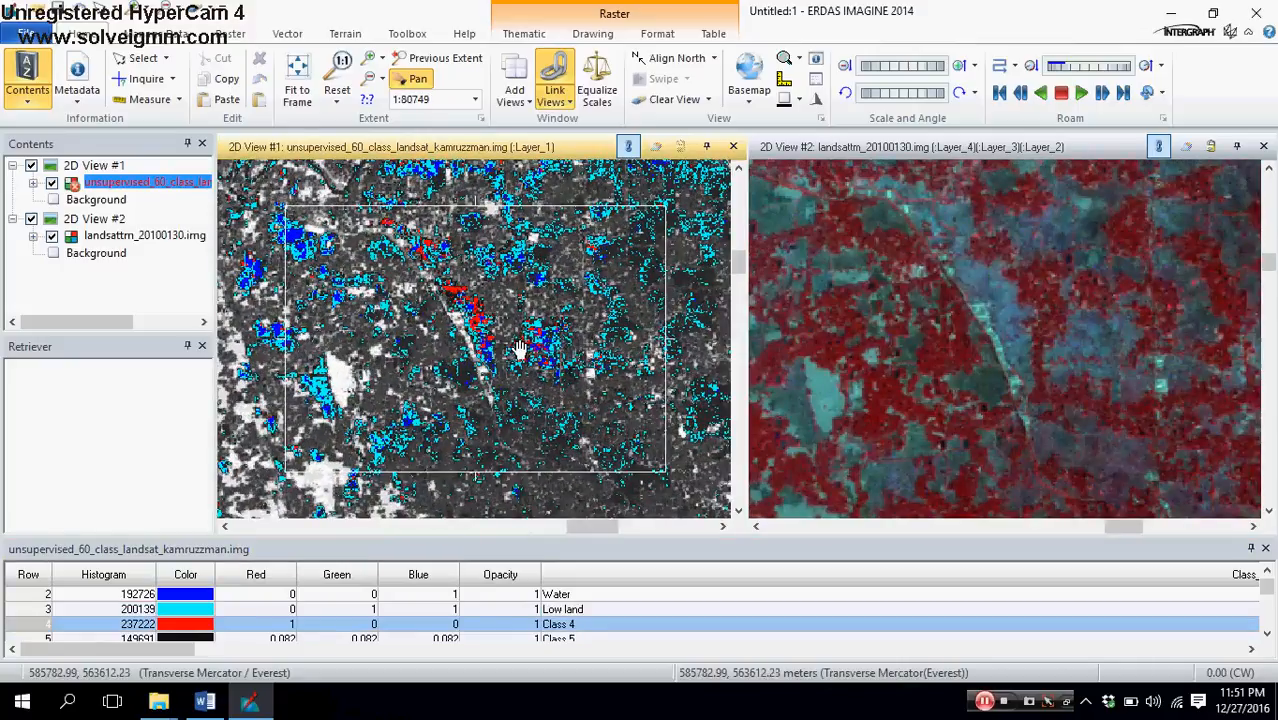
Step: Place the Inquire cursor on the red Class 4 pixels beside the narrow white strip and compare that spot with the Landsat image
{"action": "left_click", "coordinate": [146, 79]}
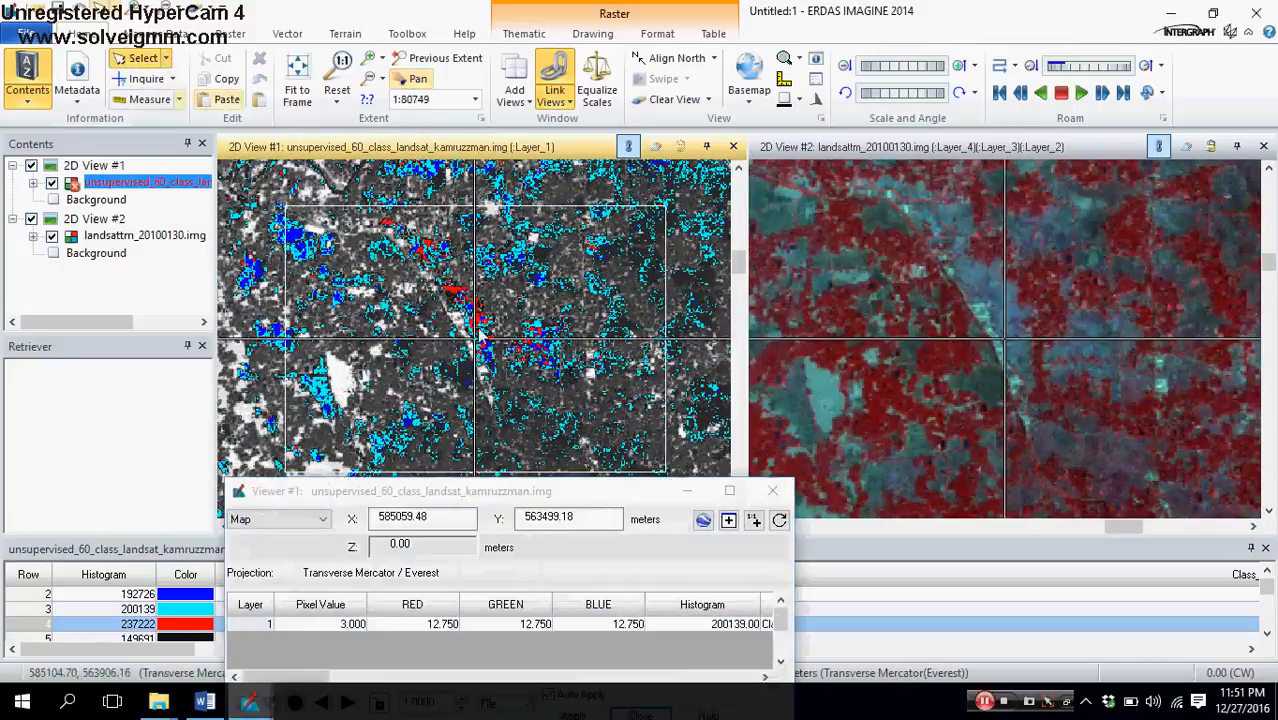
{"action": "left_click", "coordinate": [457, 318]}
{"action": "left_click_drag", "start_coordinate": [459, 318], "coordinate": [451, 290]}
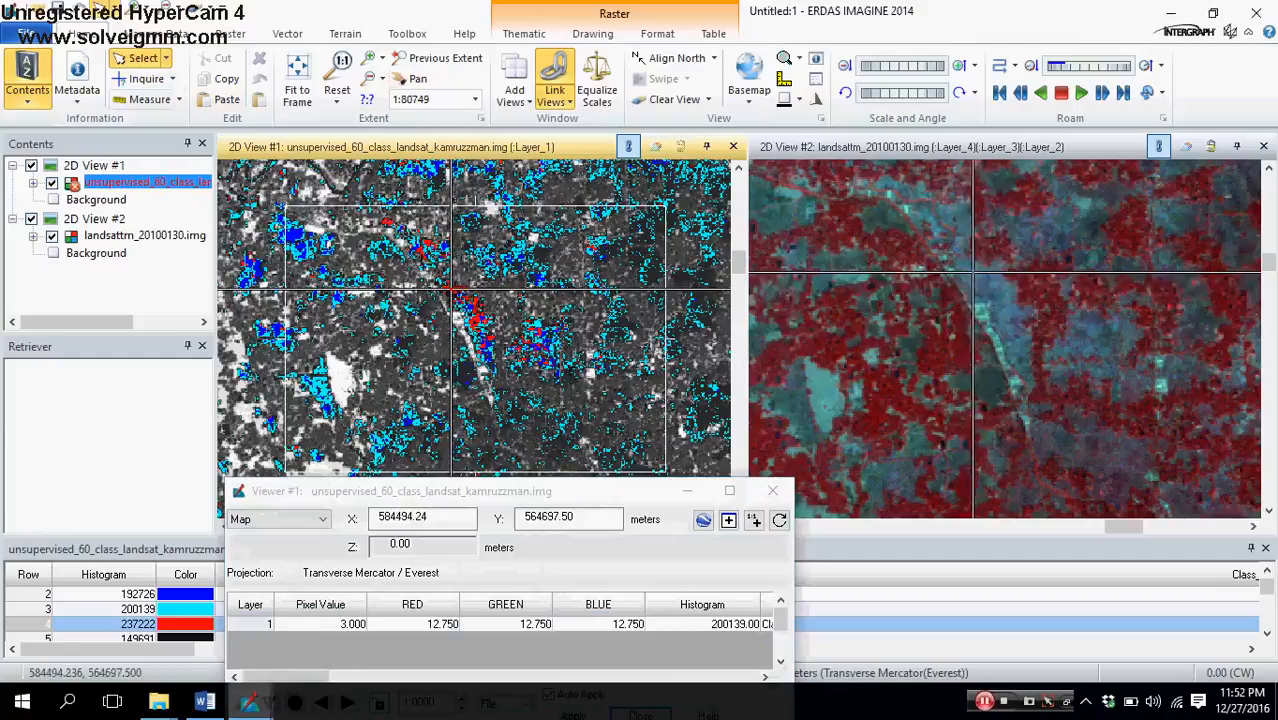
{"action": "scroll", "coordinate": [588, 362], "scroll_direction": "up", "scroll_amount": 1}
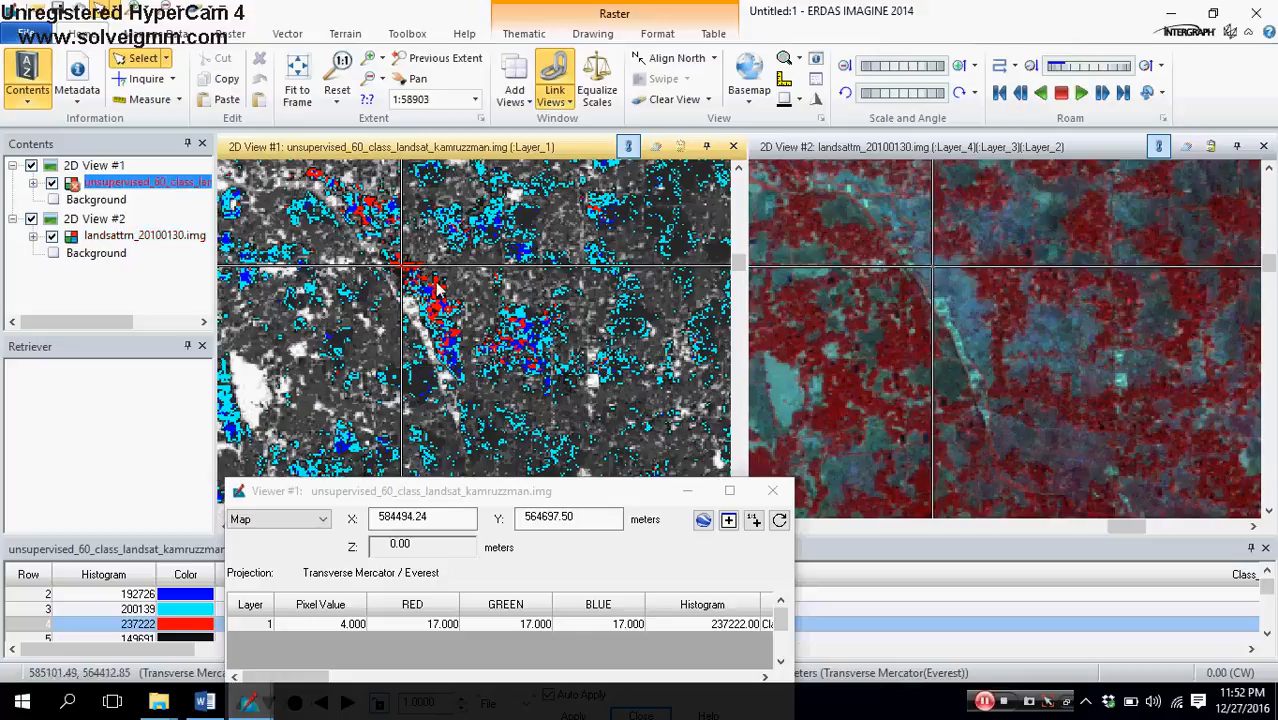
Step: Recolor the Class 4 row cyan and check its distribution in the classified image
{"action": "left_click", "coordinate": [168, 637]}
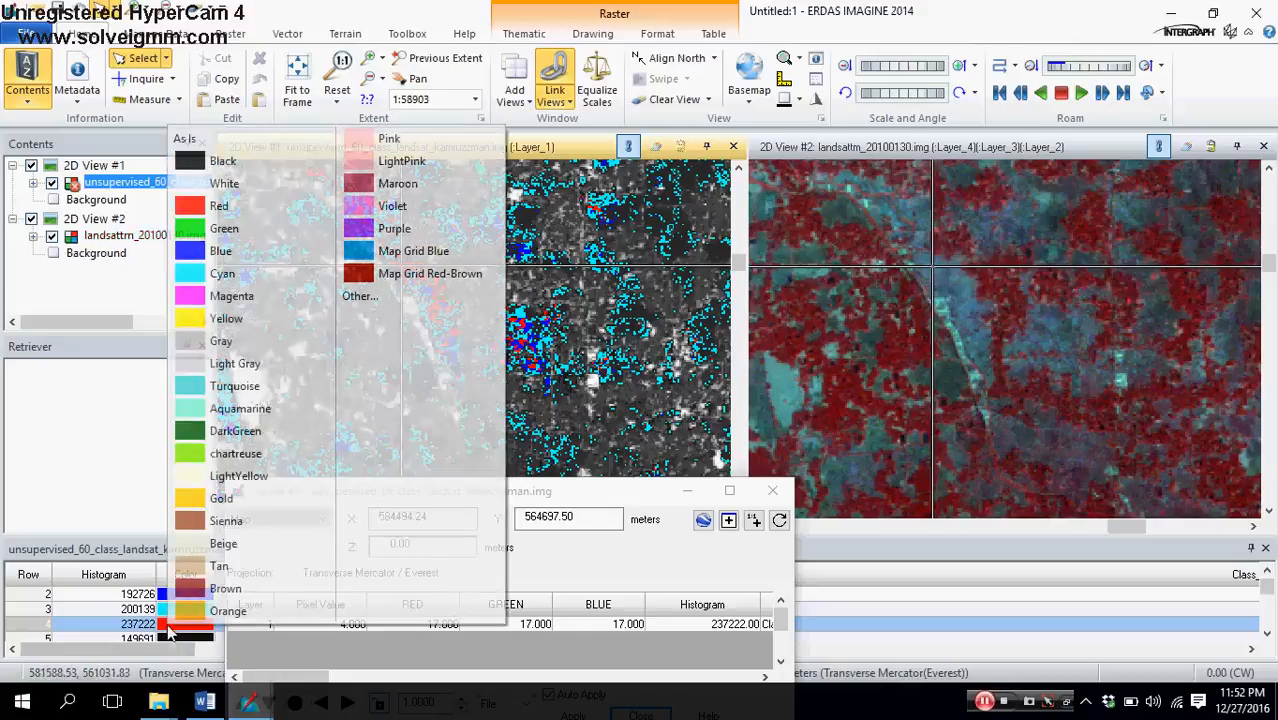
{"action": "left_click", "coordinate": [207, 191]}
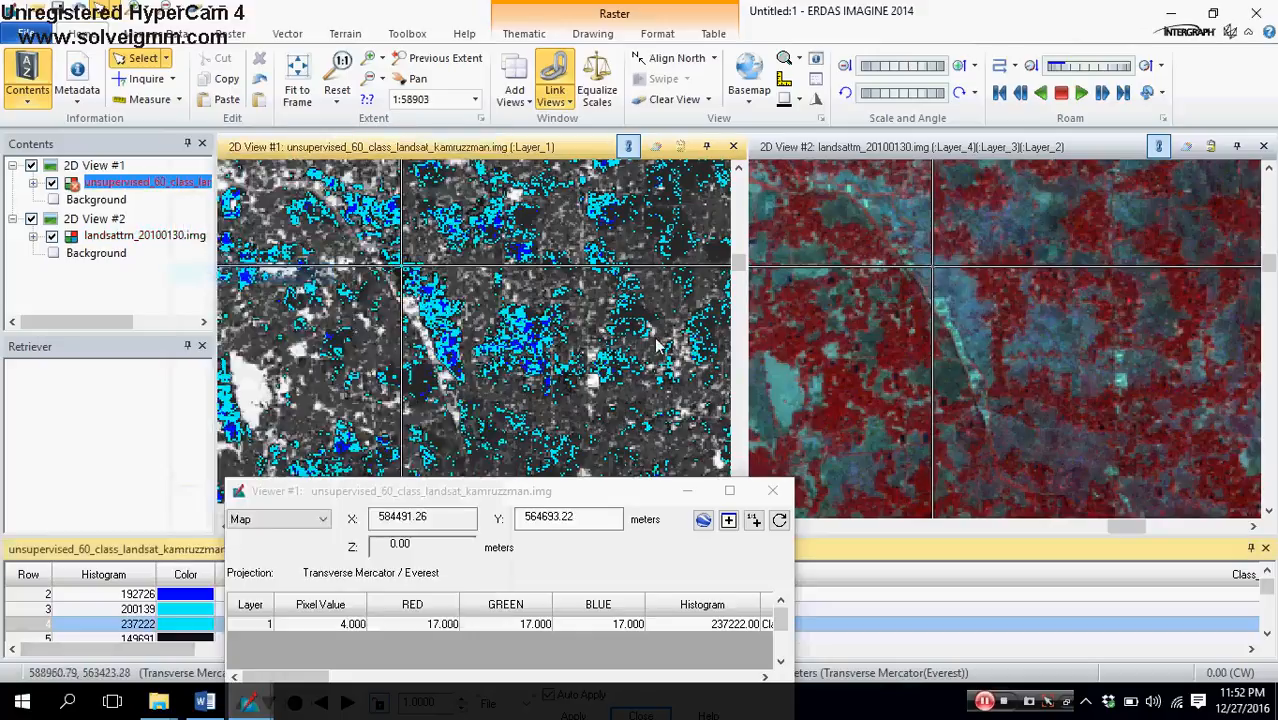
{"action": "scroll", "coordinate": [475, 381], "scroll_direction": "down", "scroll_amount": 5}
{"action": "scroll", "coordinate": [380, 340], "scroll_direction": "up", "scroll_amount": 2}
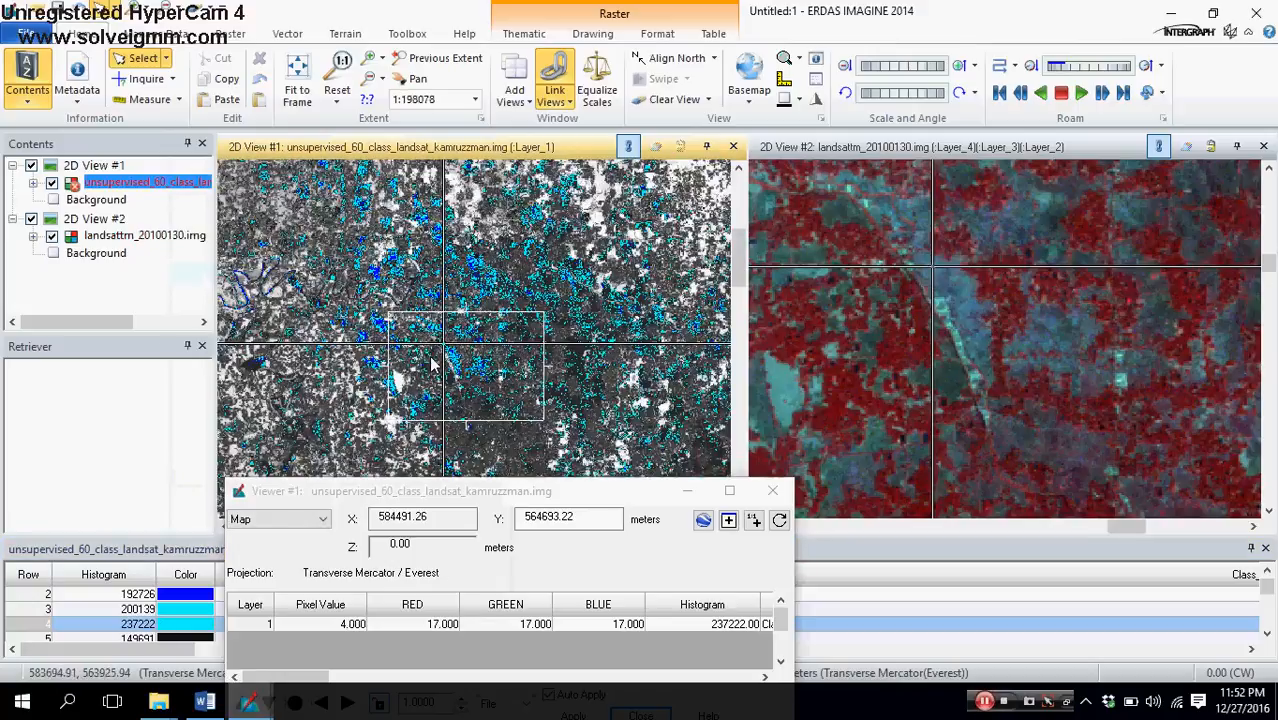
{"action": "scroll", "coordinate": [380, 340], "scroll_direction": "down", "scroll_amount": 2}
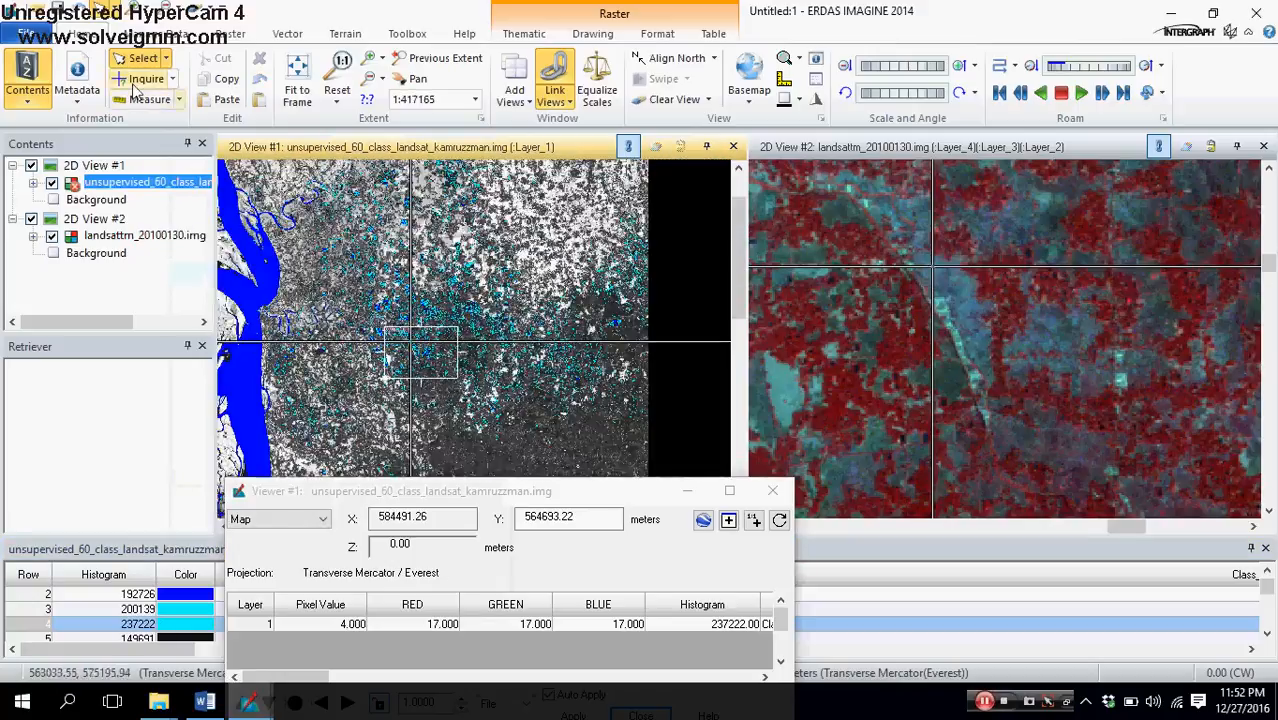
Step: Survey the main river and its winding side channel in the classified image against the Landsat view
{"action": "left_click", "coordinate": [418, 81]}
{"action": "left_click_drag", "start_coordinate": [320, 465], "coordinate": [490, 545]}
{"action": "left_click_drag", "start_coordinate": [360, 430], "coordinate": [574, 205]}
{"action": "left_click_drag", "start_coordinate": [639, 427], "coordinate": [291, 540]}
{"action": "left_click_drag", "start_coordinate": [501, 318], "coordinate": [564, 386]}
{"action": "scroll", "coordinate": [530, 345], "scroll_direction": "up", "scroll_amount": 3}
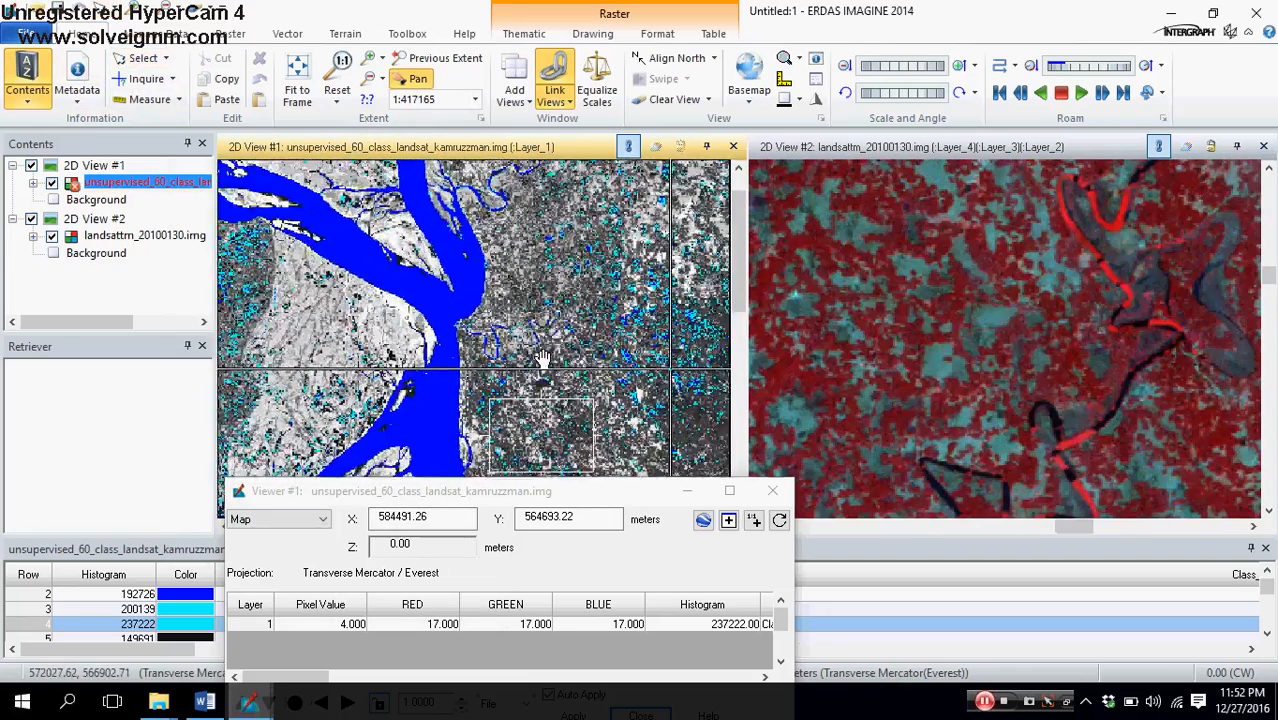
{"action": "scroll", "coordinate": [645, 357], "scroll_direction": "up", "scroll_amount": 2}
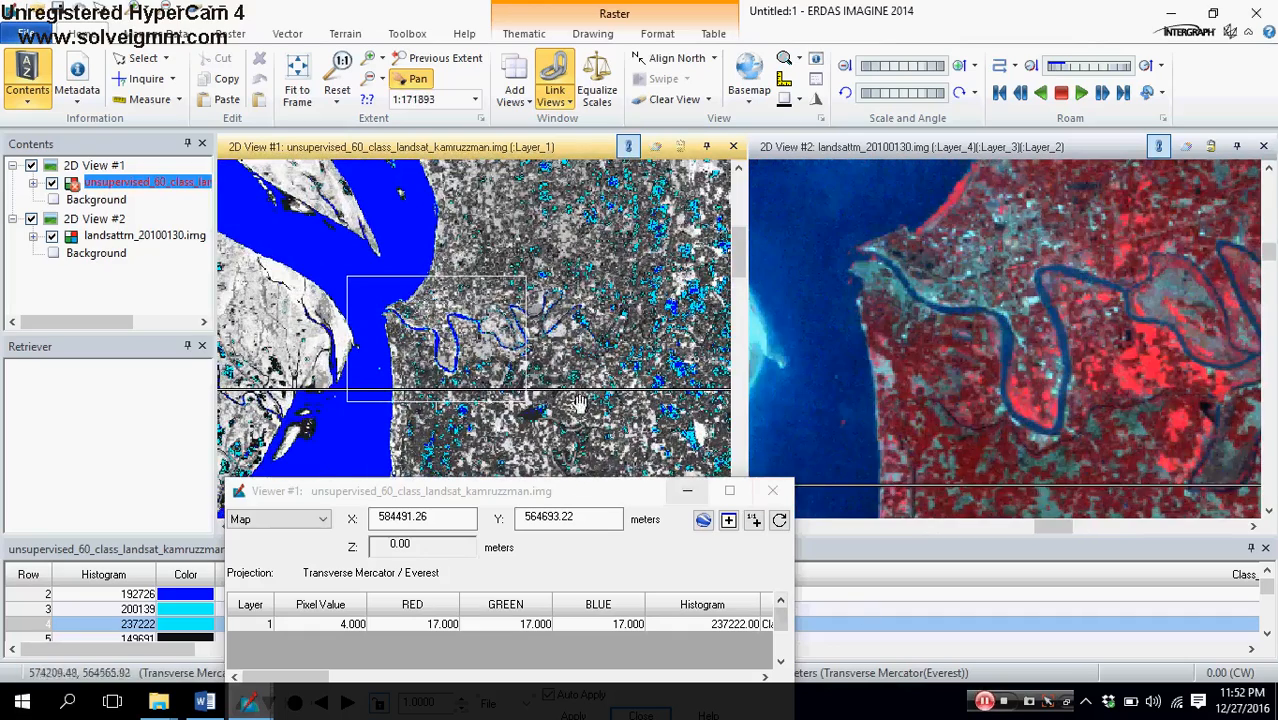
Step: Examine the blue and cyan patches east of the river against the matching areas of the Landsat image
{"action": "left_click_drag", "start_coordinate": [598, 409], "coordinate": [387, 297]}
{"action": "left_click_drag", "start_coordinate": [506, 346], "coordinate": [304, 416]}
{"action": "left_click_drag", "start_coordinate": [437, 350], "coordinate": [572, 344]}
{"action": "scroll", "coordinate": [565, 362], "scroll_direction": "up", "scroll_amount": 2}
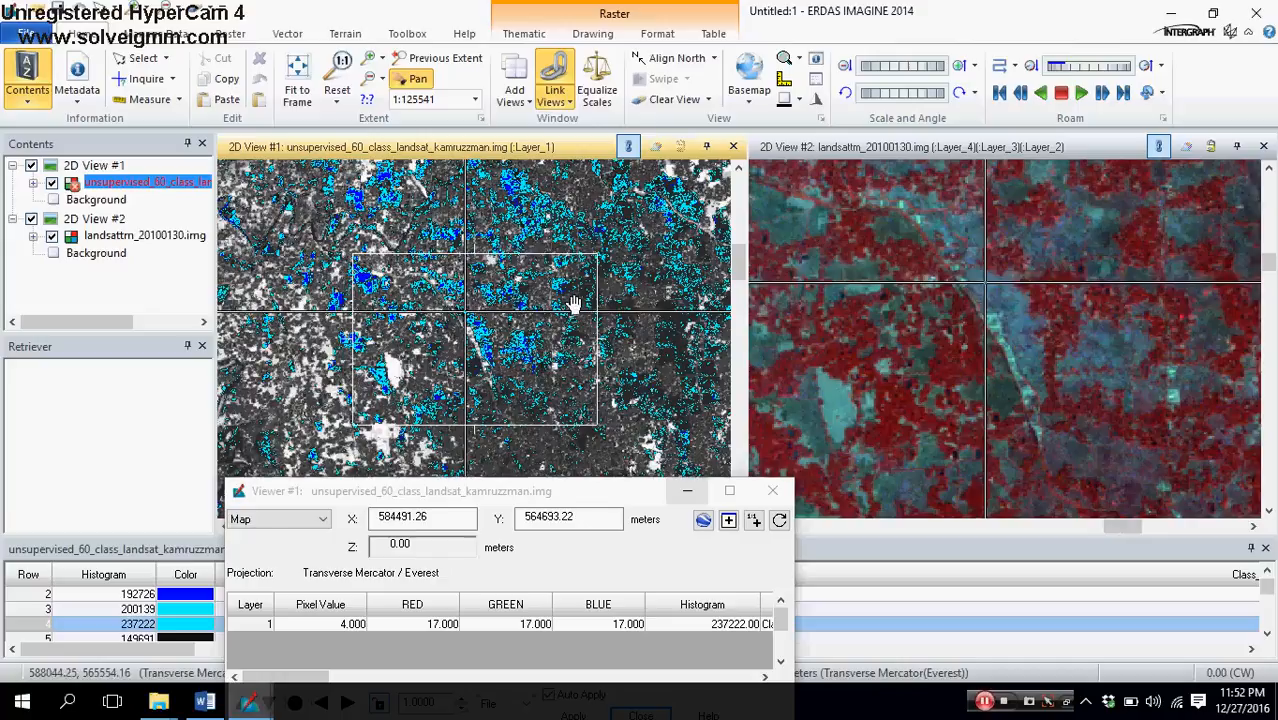
{"action": "left_click_drag", "start_coordinate": [510, 353], "coordinate": [537, 447]}
{"action": "scroll", "coordinate": [525, 438], "scroll_direction": "down", "scroll_amount": 5}
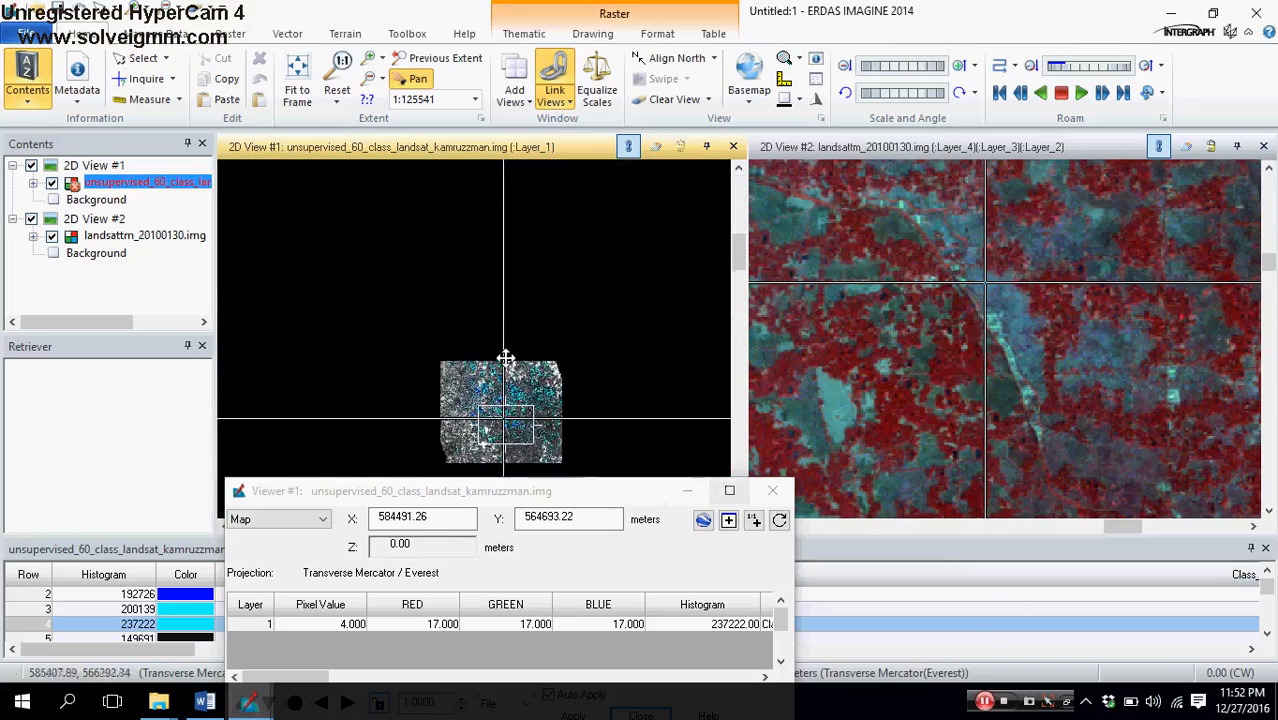
{"action": "scroll", "coordinate": [505, 358], "scroll_direction": "up", "scroll_amount": 8}
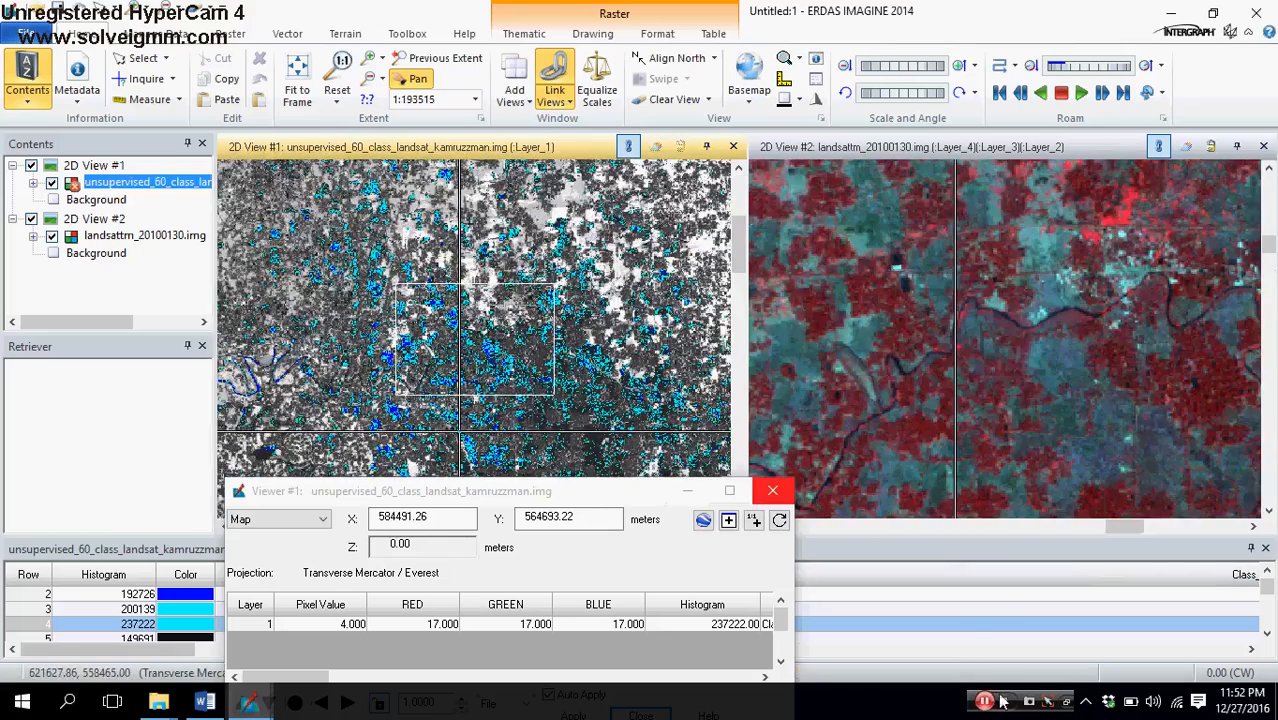
{"action": "left_click", "coordinate": [983, 703]}
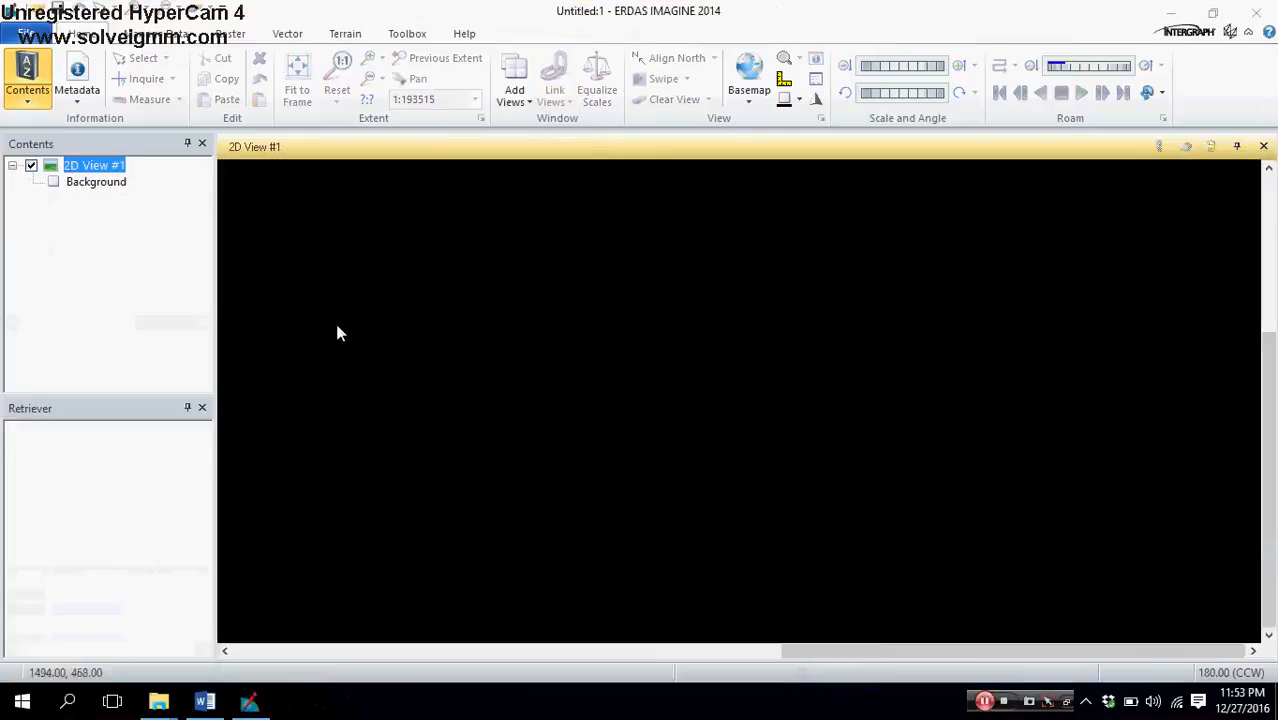
Step: Open the unsupervised 60-class Landsat raster with the 12072016 suffix from New folder inside Output in 2D View #1
{"action": "right_click", "coordinate": [99, 170]}
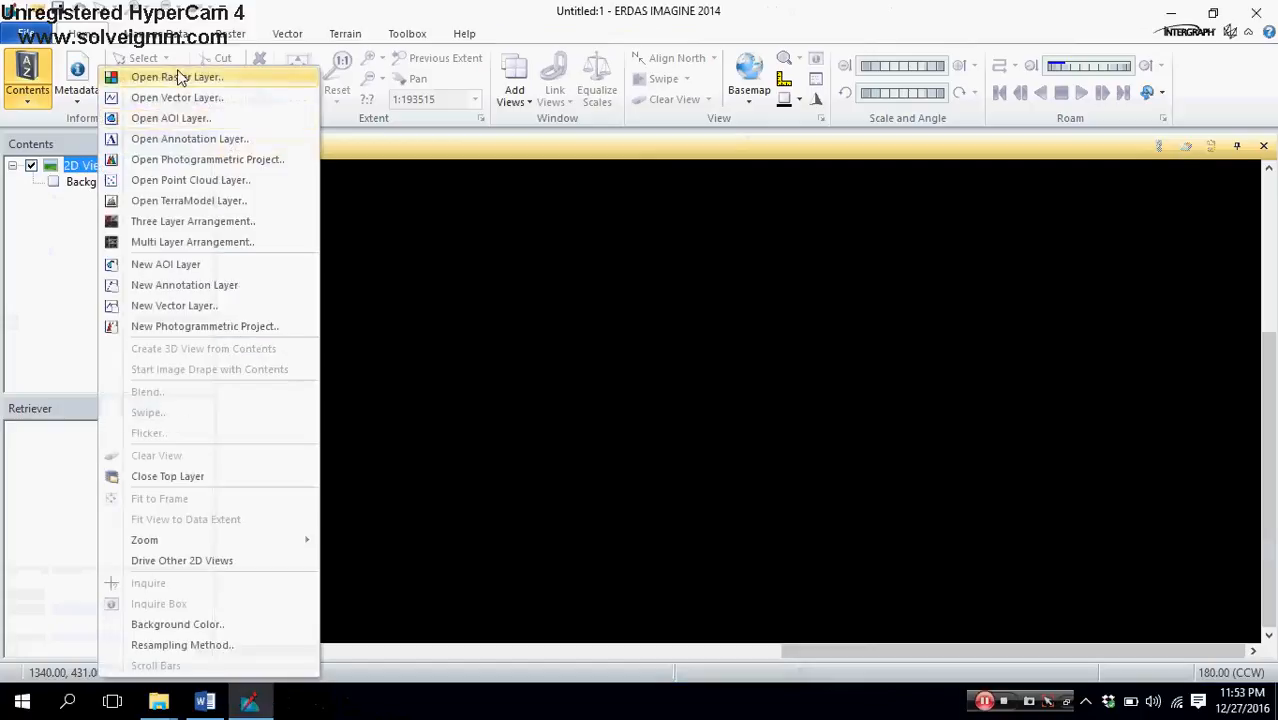
{"action": "left_click", "coordinate": [179, 78]}
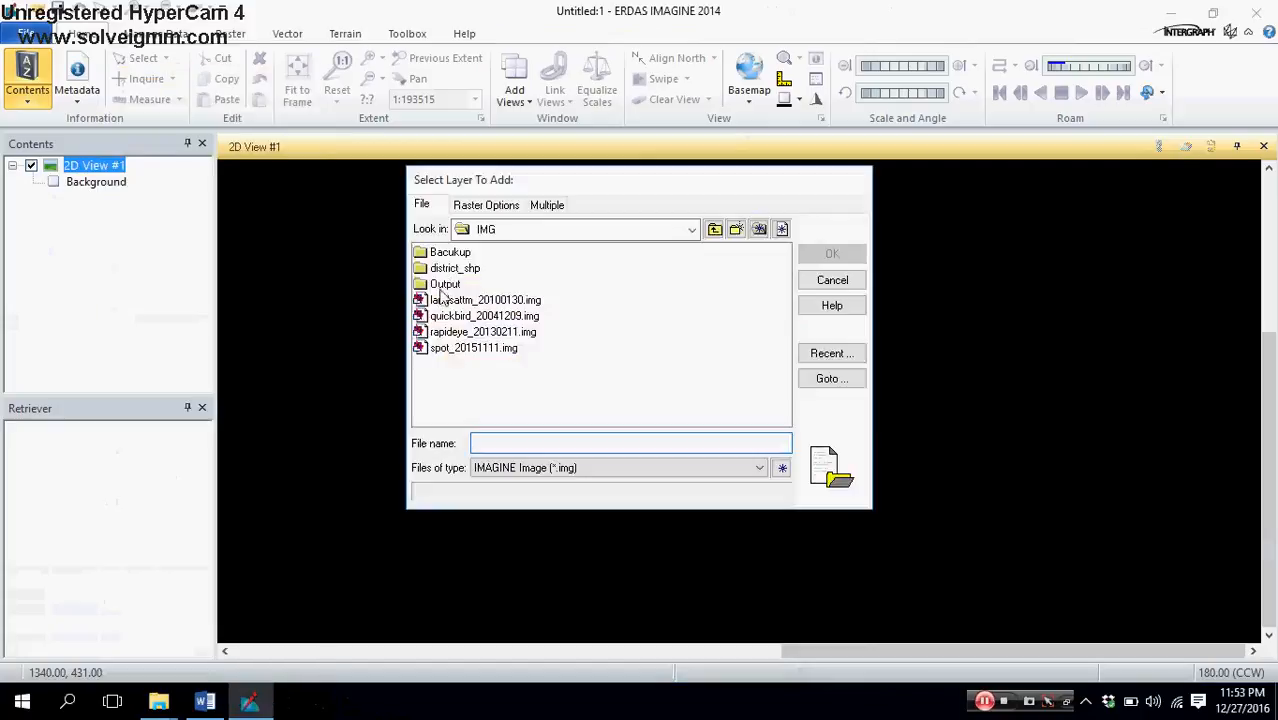
{"action": "double_click", "coordinate": [442, 286]}
{"action": "double_click", "coordinate": [447, 253]}
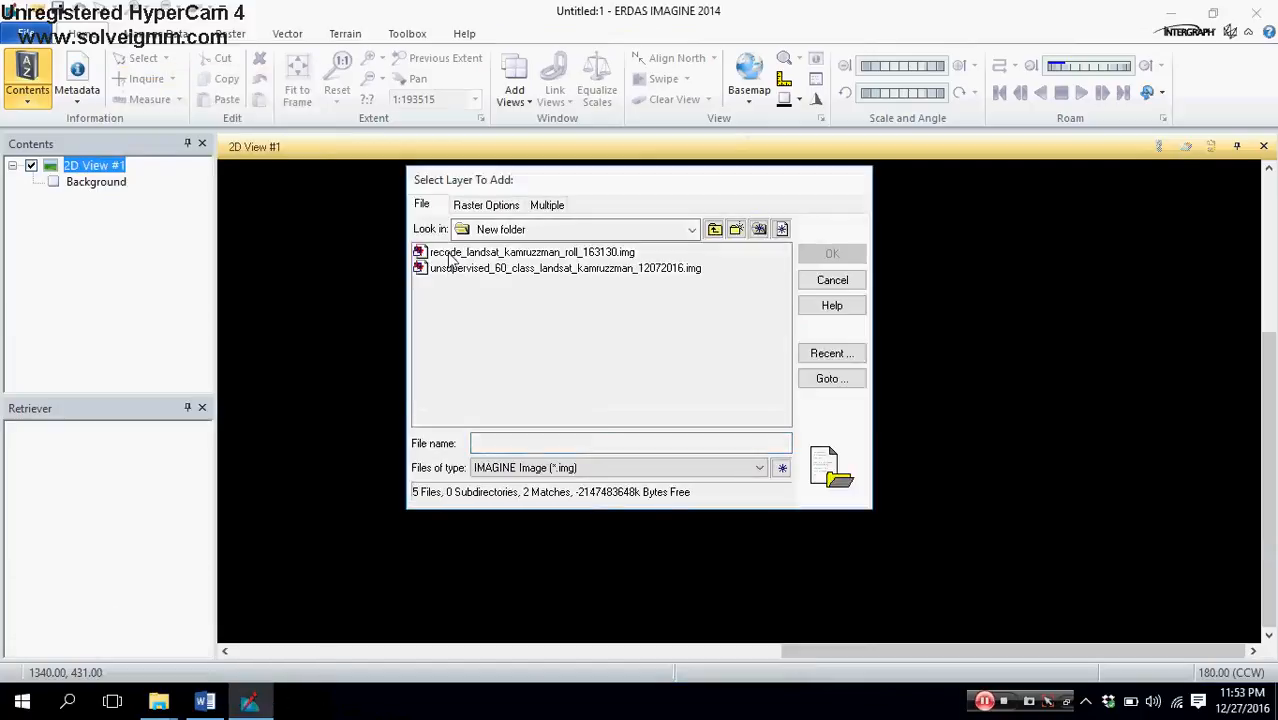
{"action": "left_click", "coordinate": [452, 268]}
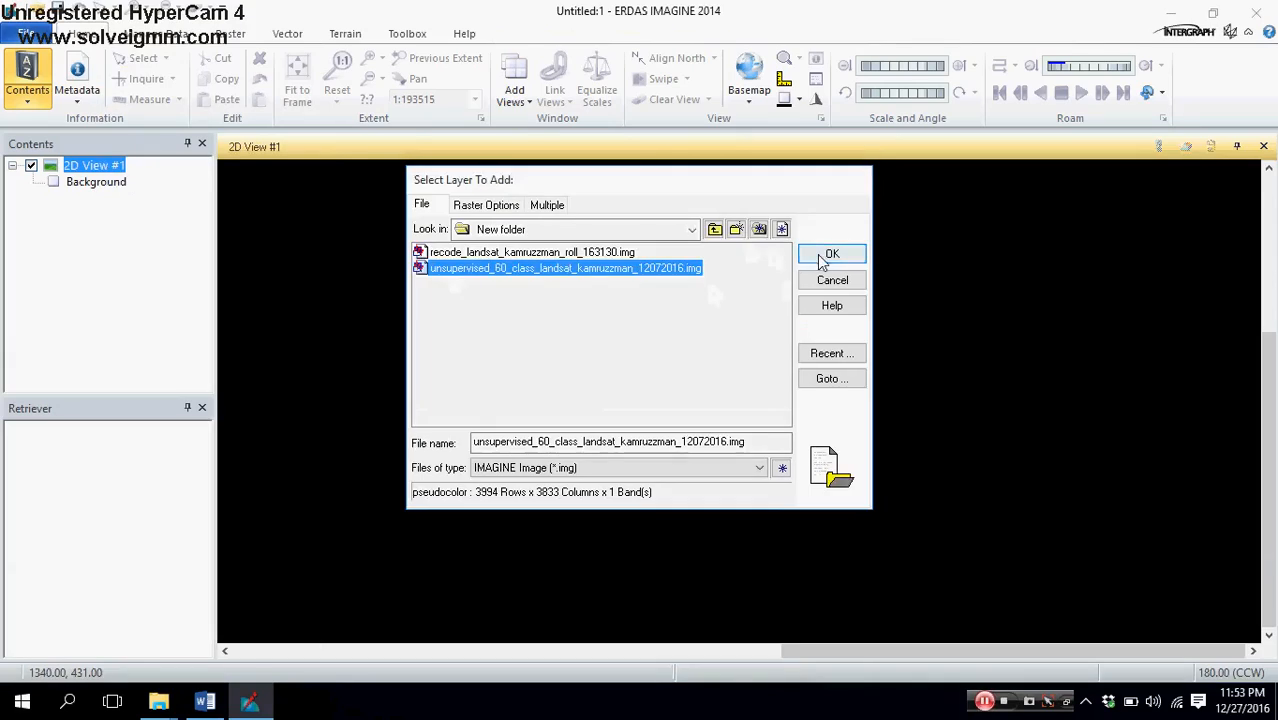
{"action": "left_click", "coordinate": [822, 258]}
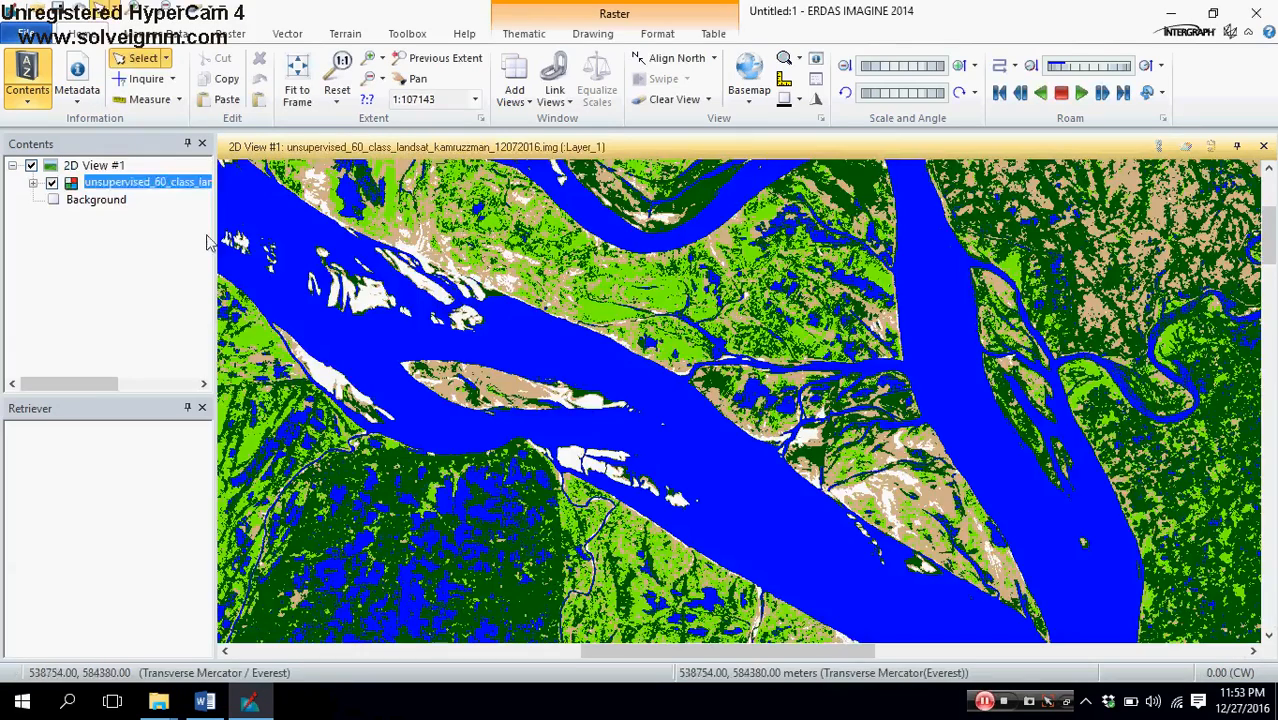
Step: Survey the recolored classified image from the northern river confluence down to the southern delta
{"action": "scroll", "coordinate": [519, 385], "scroll_direction": "down", "scroll_amount": 3}
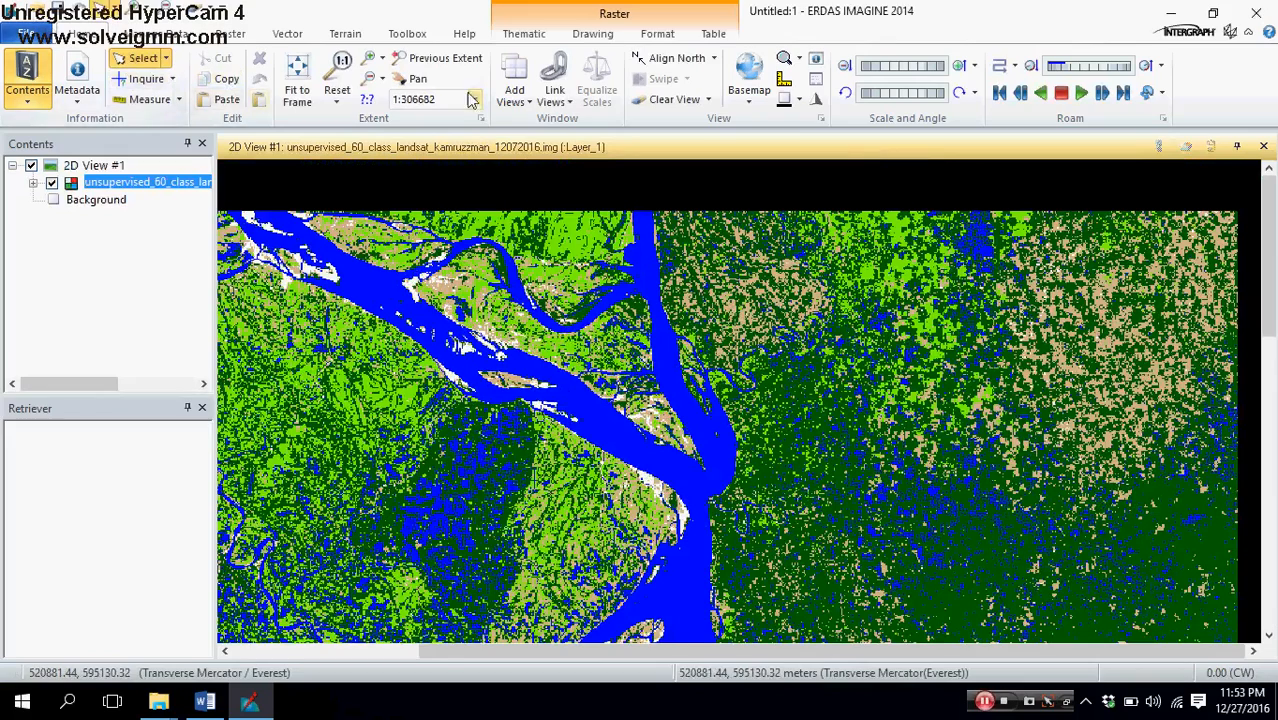
{"action": "left_click", "coordinate": [418, 80]}
{"action": "right_click", "coordinate": [156, 188]}
{"action": "left_click_drag", "start_coordinate": [692, 374], "coordinate": [710, 240]}
{"action": "left_click_drag", "start_coordinate": [690, 468], "coordinate": [642, 260]}
{"action": "scroll", "coordinate": [642, 262], "scroll_direction": "down", "scroll_amount": 3}
{"action": "left_click_drag", "start_coordinate": [636, 486], "coordinate": [491, 339]}
Step: Display the attribute table of the recolored classified image and enlarge it
{"action": "left_click", "coordinate": [123, 186]}
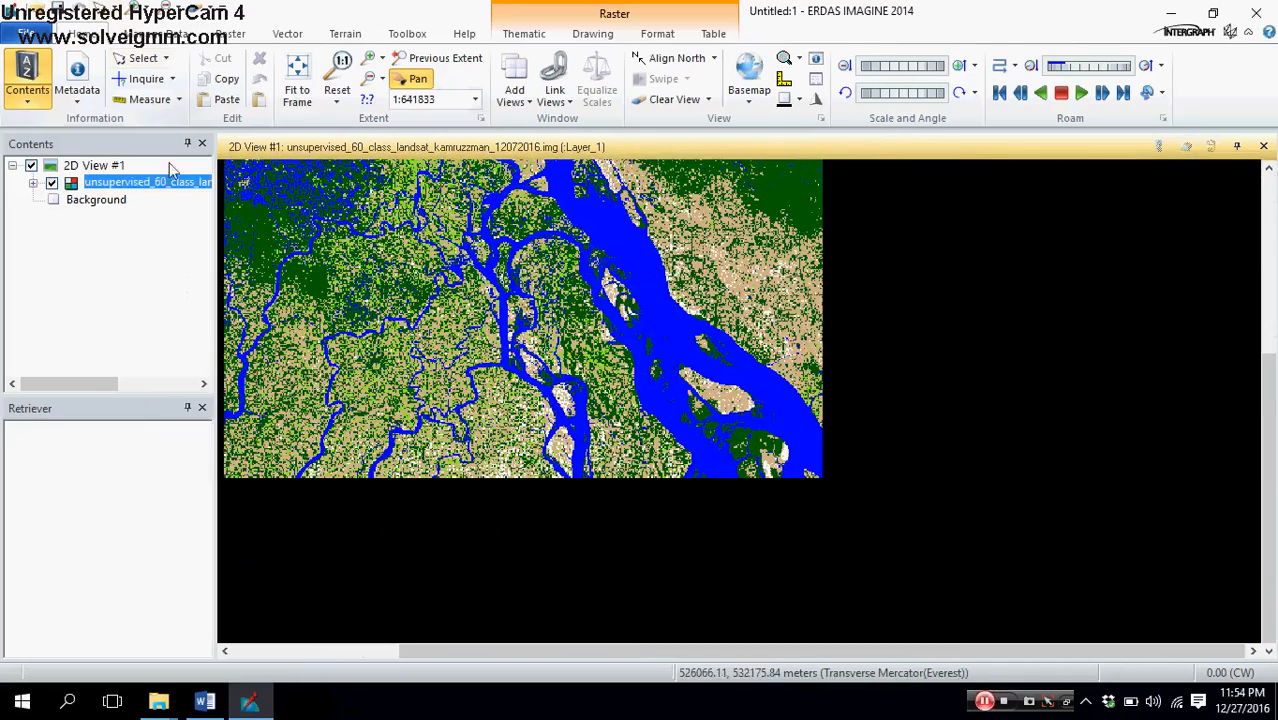
{"action": "right_click", "coordinate": [123, 186]}
{"action": "left_click", "coordinate": [150, 191]}
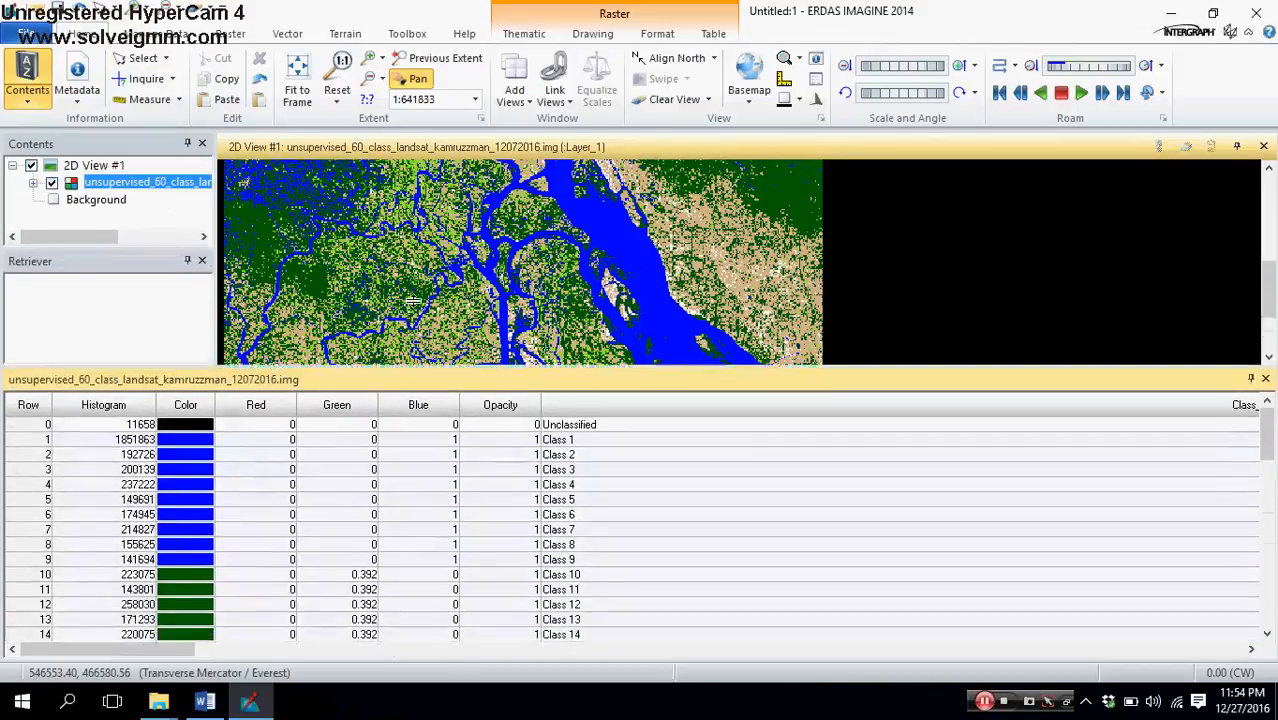
Step: Review how the class rows are grouped by color throughout the attribute table
{"action": "scroll", "coordinate": [452, 510], "scroll_direction": "down", "scroll_amount": 6}
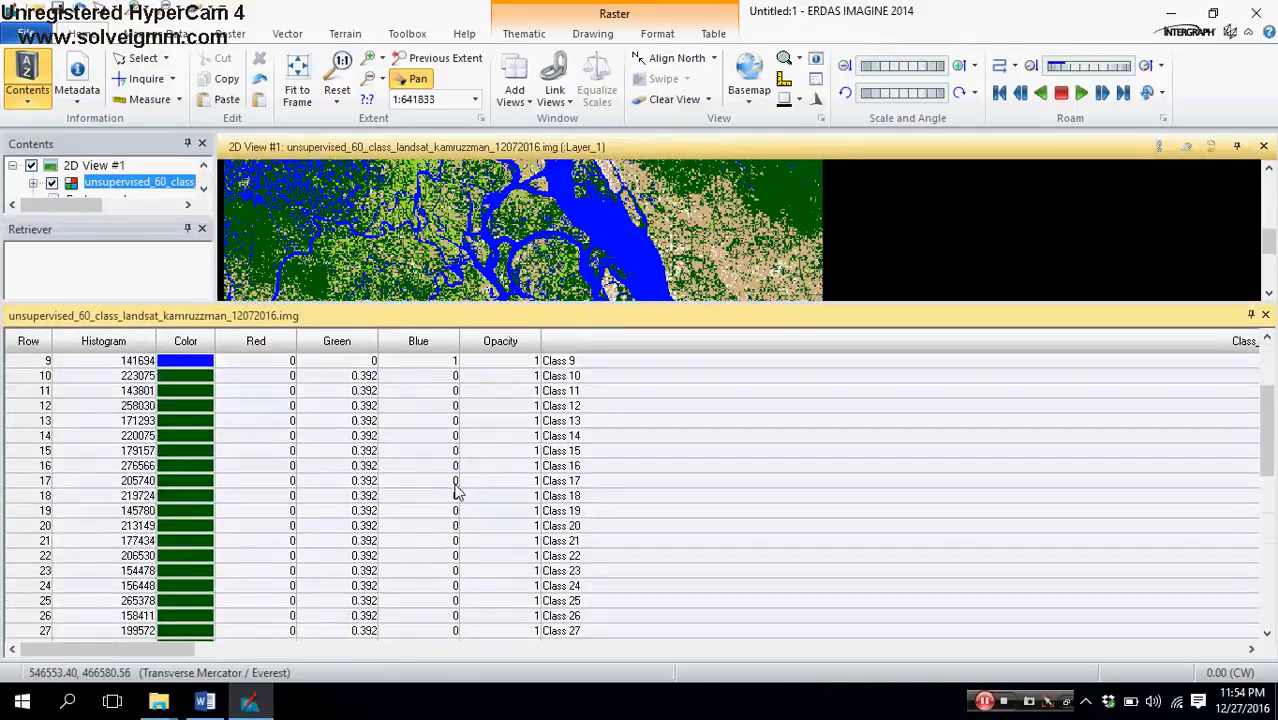
{"action": "scroll", "coordinate": [457, 507], "scroll_direction": "down", "scroll_amount": 8}
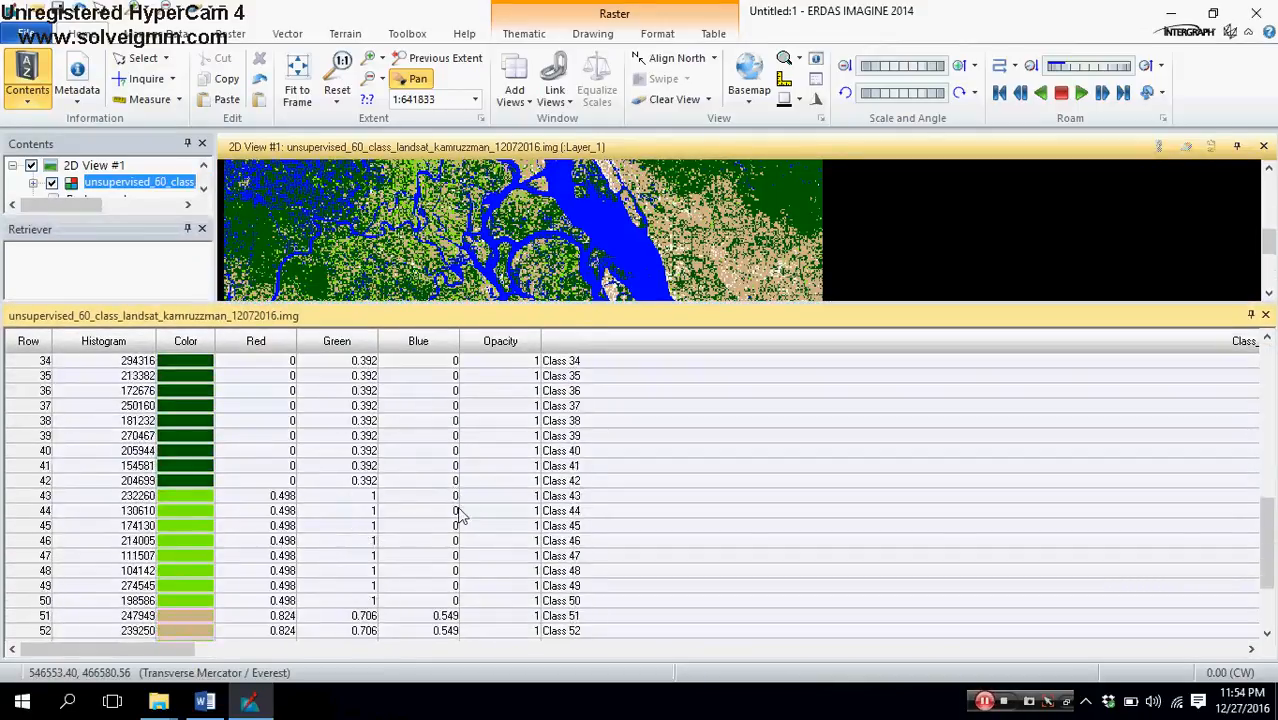
{"action": "scroll", "coordinate": [450, 520], "scroll_direction": "up", "scroll_amount": 5}
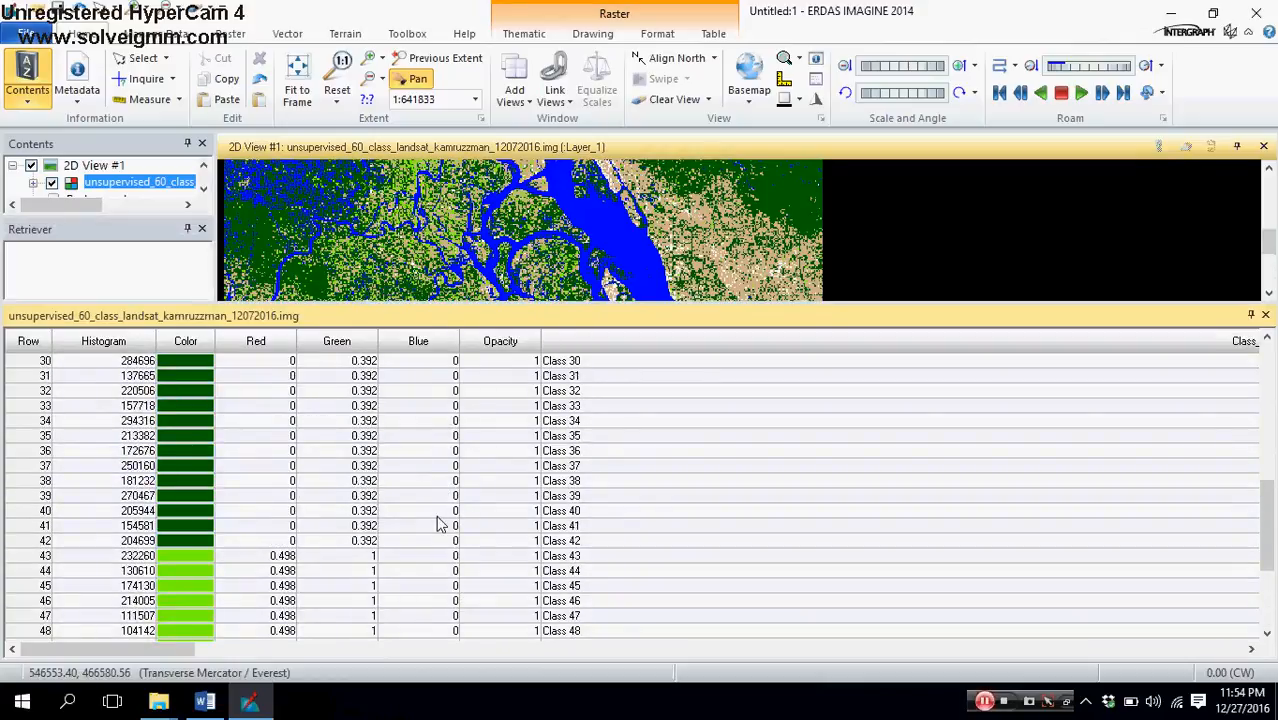
{"action": "scroll", "coordinate": [430, 502], "scroll_direction": "down", "scroll_amount": 4}
{"action": "scroll", "coordinate": [430, 502], "scroll_direction": "up", "scroll_amount": 4}
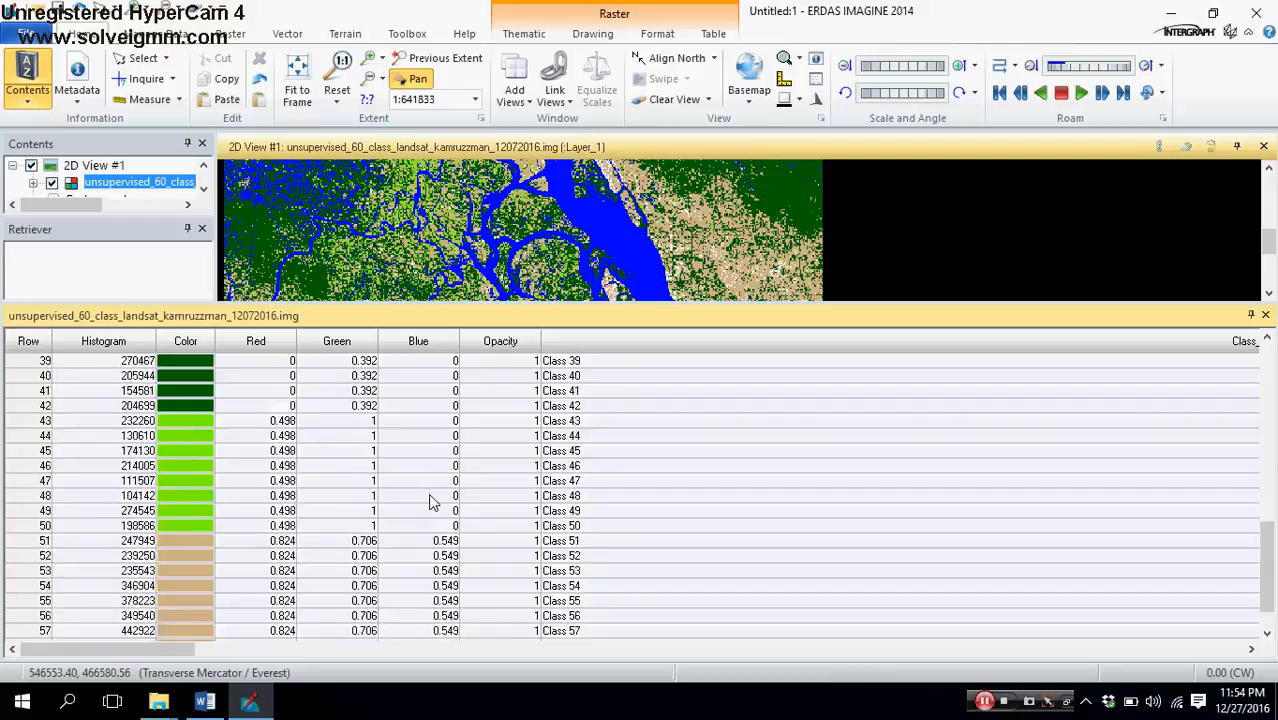
{"action": "scroll", "coordinate": [430, 502], "scroll_direction": "up", "scroll_amount": 10}
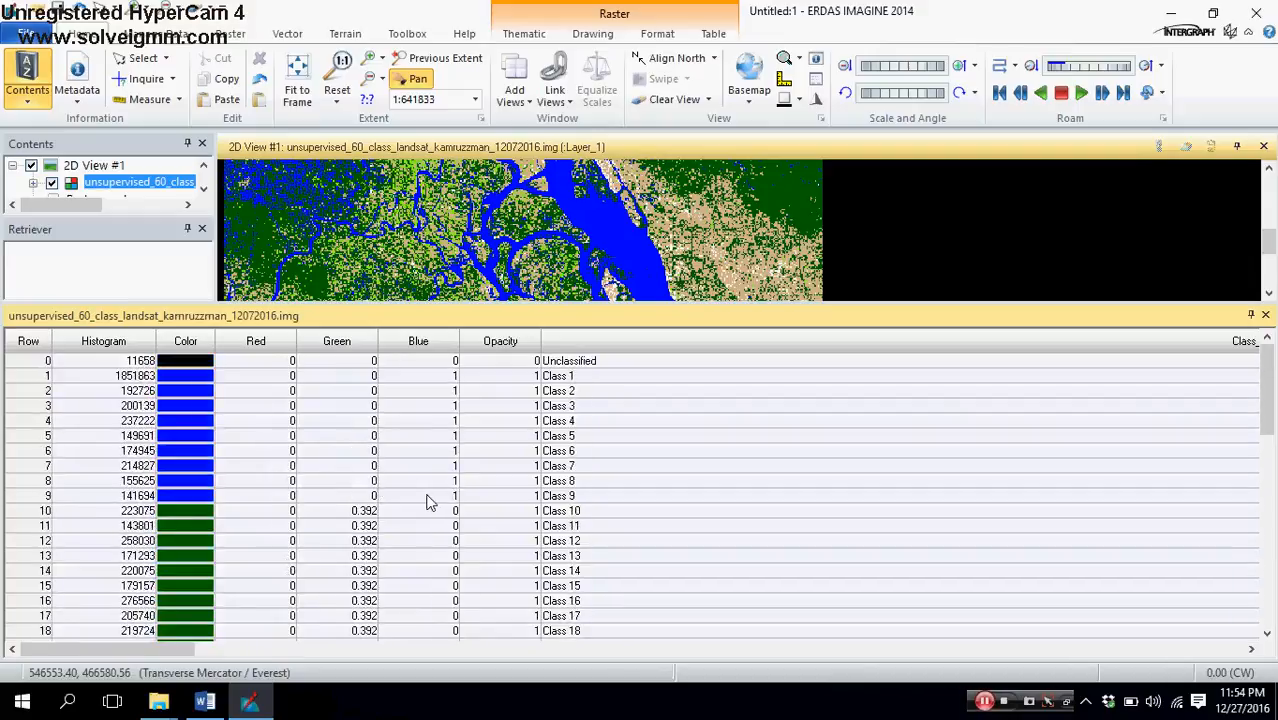
Step: Check where the blue and dark green class groups begin and end in the attribute table
{"action": "left_click", "coordinate": [42, 379]}
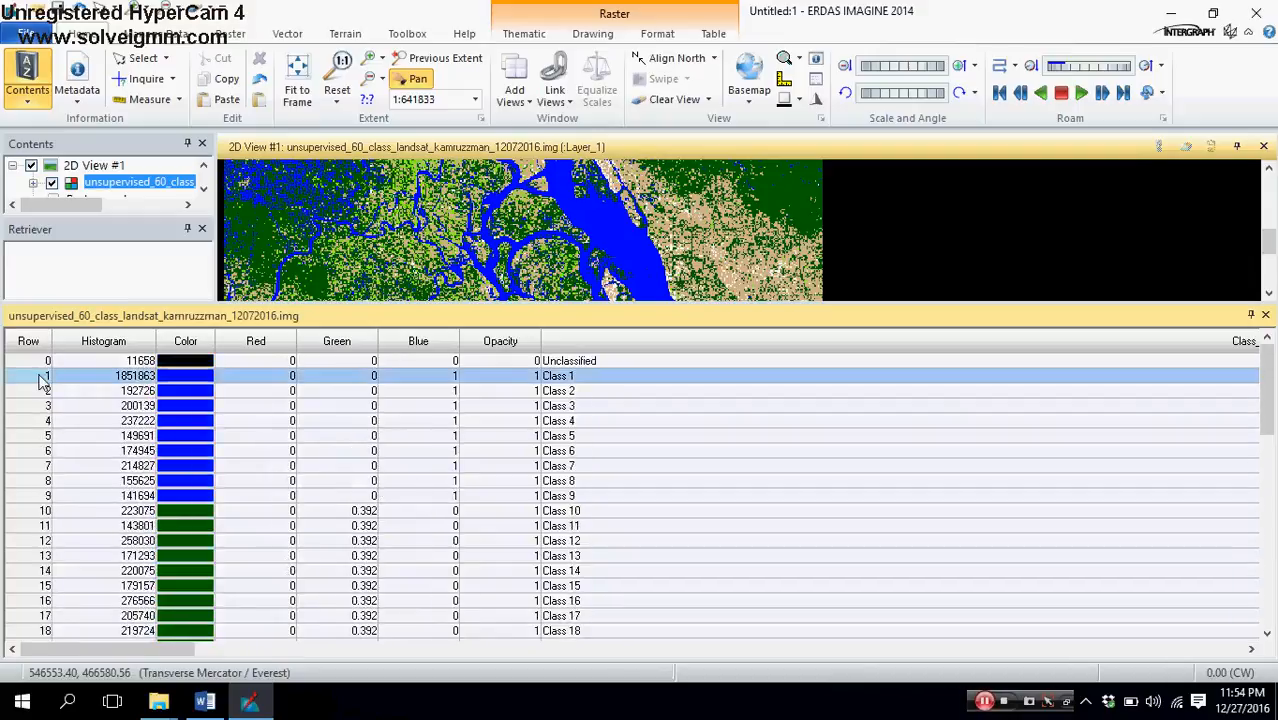
{"action": "left_click", "coordinate": [35, 499]}
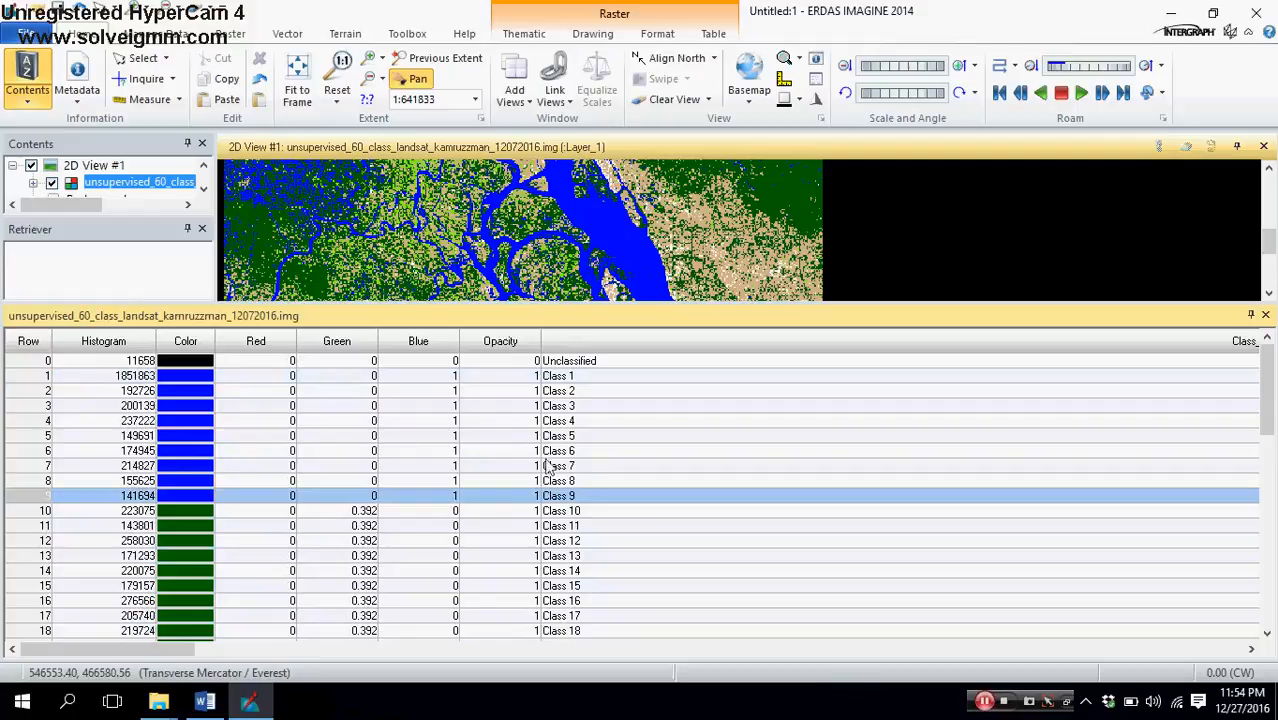
{"action": "scroll", "coordinate": [600, 446], "scroll_direction": "down", "scroll_amount": 1}
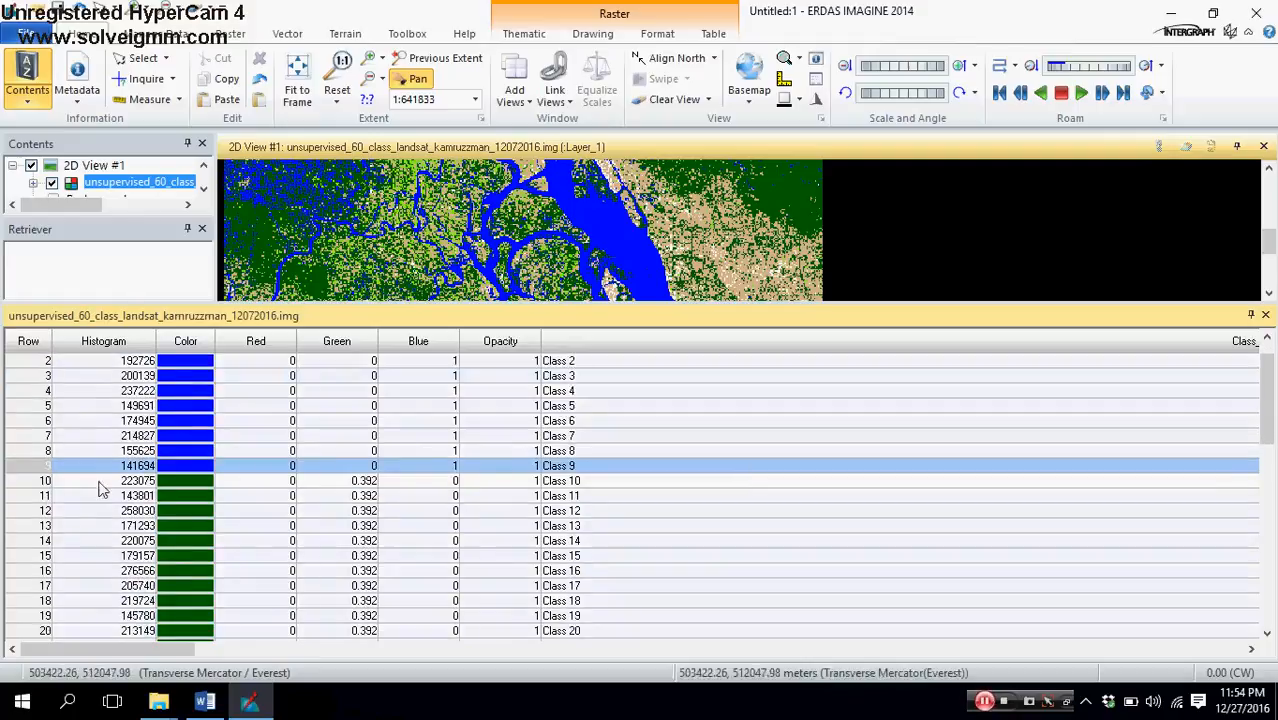
{"action": "scroll", "coordinate": [36, 488], "scroll_direction": "down", "scroll_amount": 1}
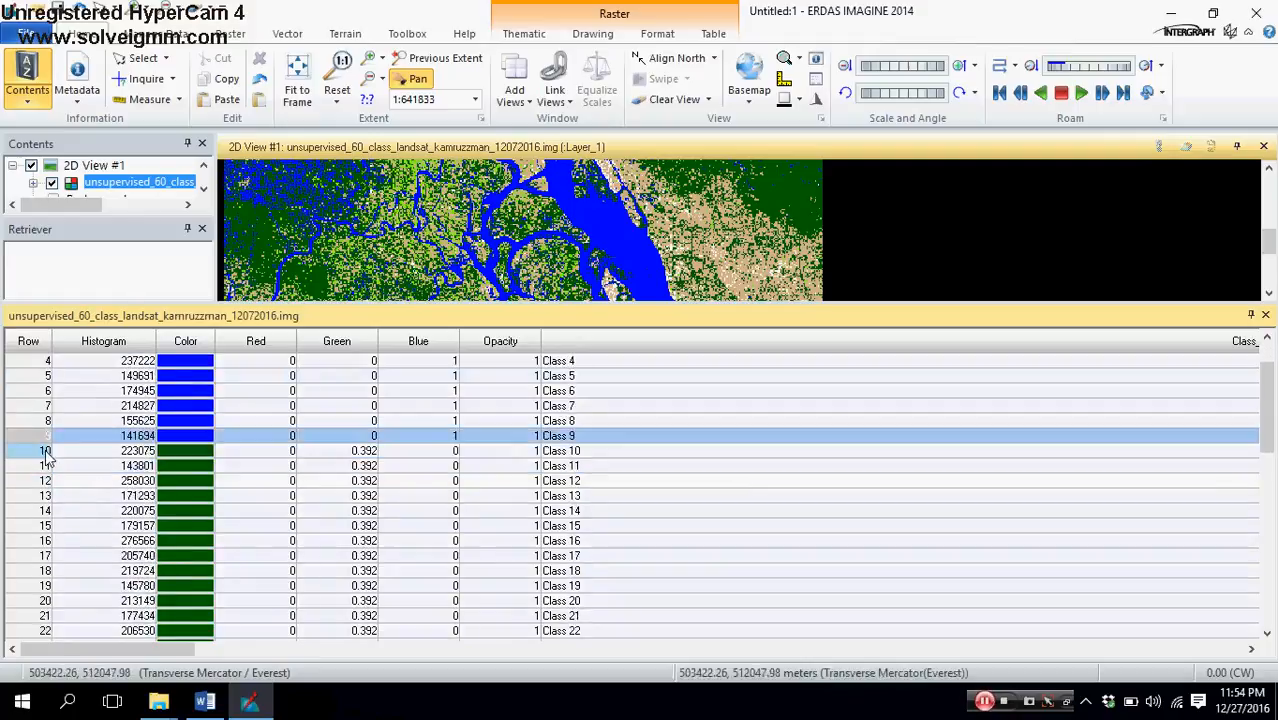
{"action": "left_click", "coordinate": [45, 452]}
{"action": "scroll", "coordinate": [25, 540], "scroll_direction": "down", "scroll_amount": 10}
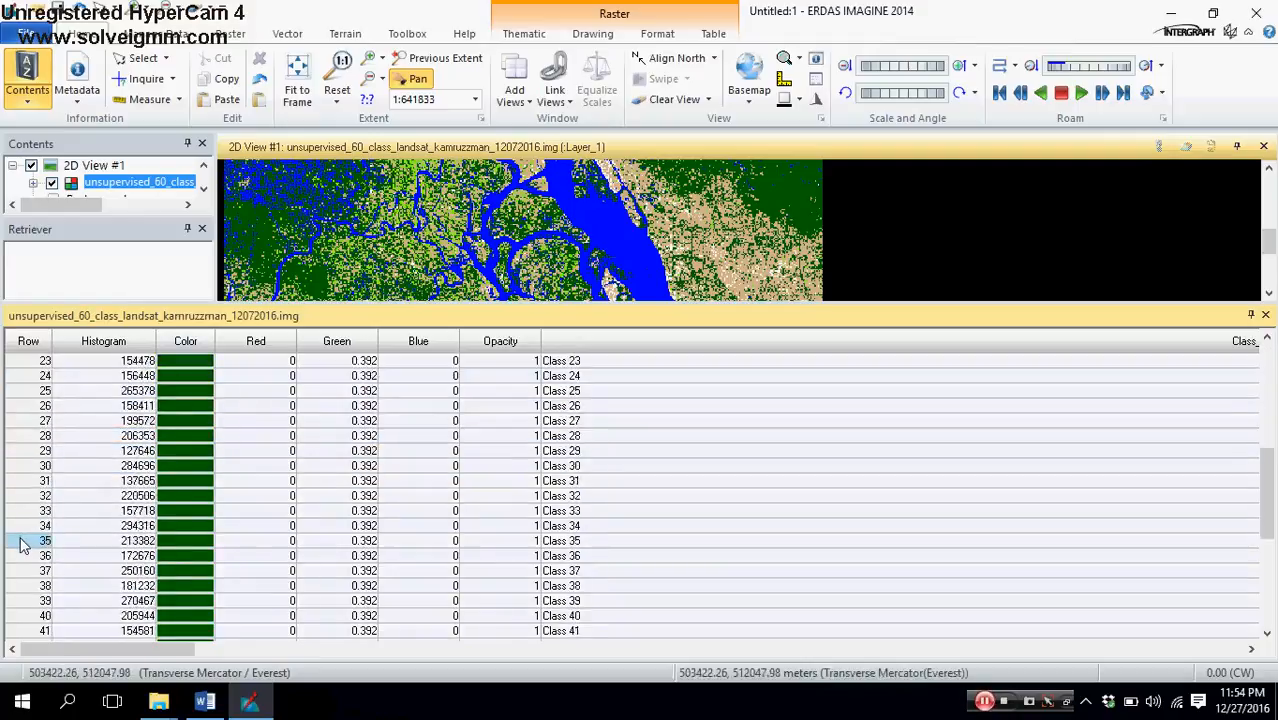
{"action": "left_click", "coordinate": [25, 540]}
{"action": "scroll", "coordinate": [405, 500], "scroll_direction": "up", "scroll_amount": 6}
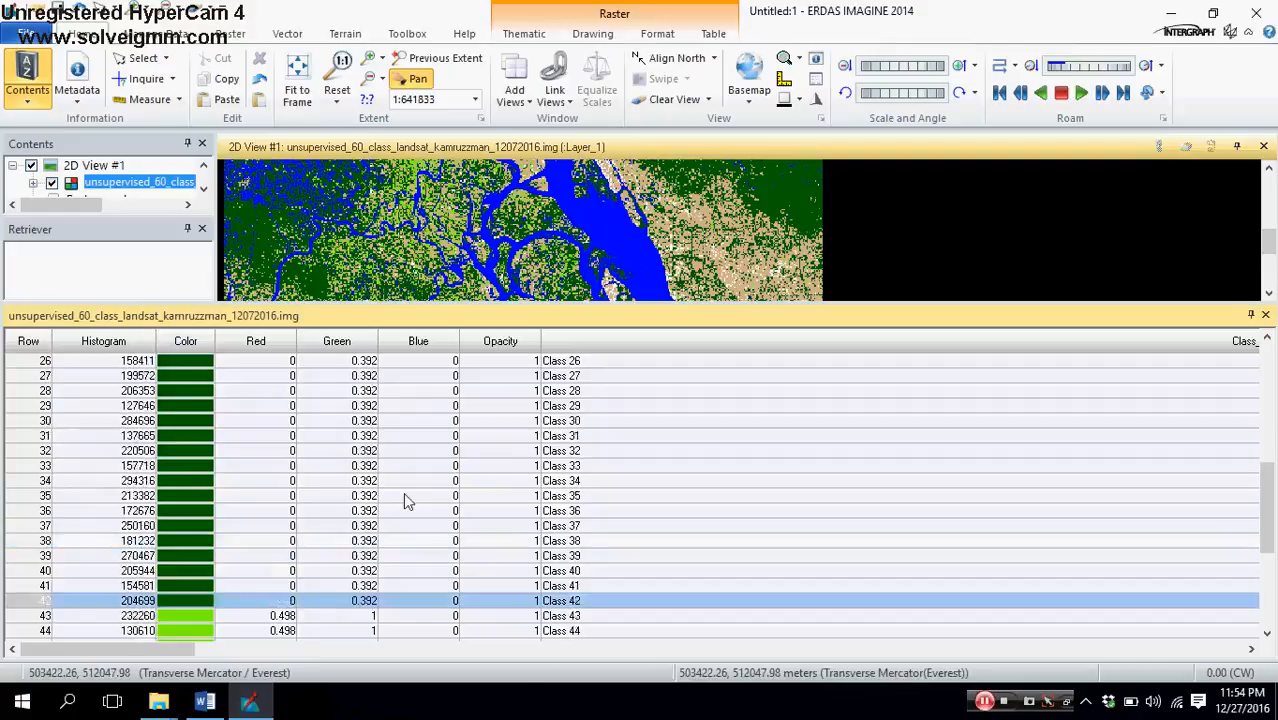
{"action": "scroll", "coordinate": [402, 500], "scroll_direction": "up", "scroll_amount": 8}
{"action": "scroll", "coordinate": [395, 500], "scroll_direction": "down", "scroll_amount": 8}
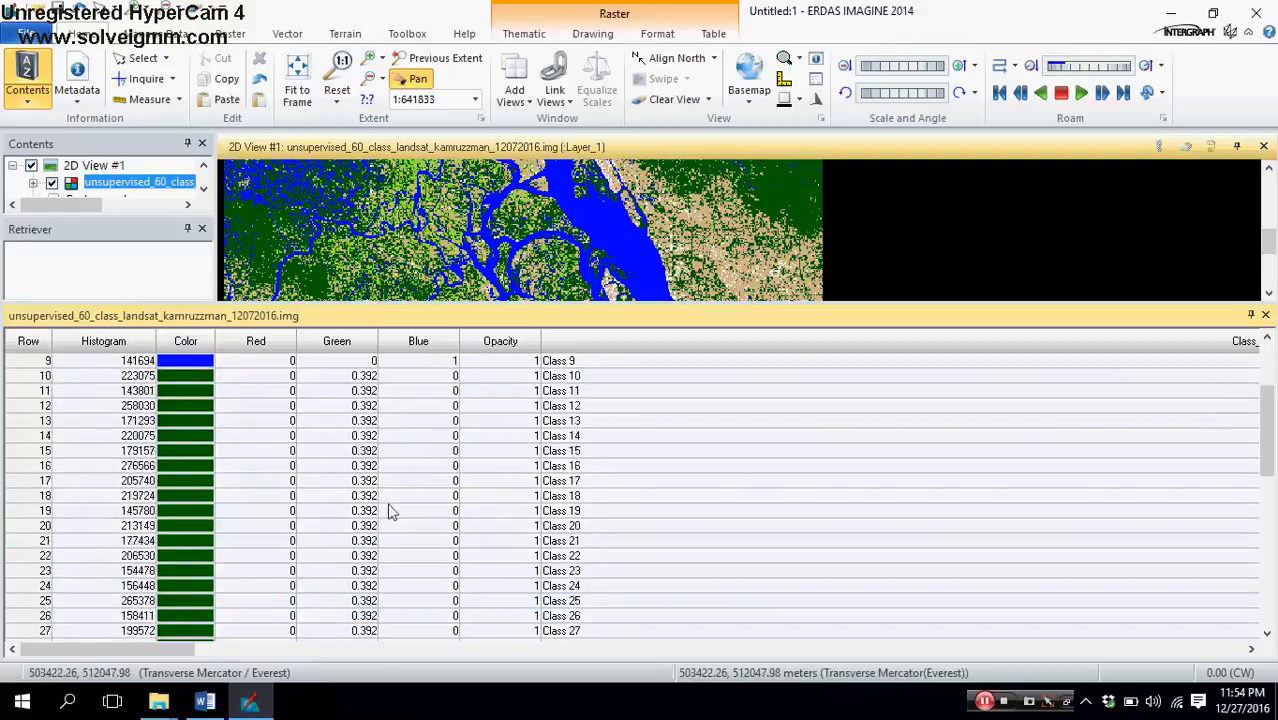
{"action": "scroll", "coordinate": [378, 515], "scroll_direction": "down", "scroll_amount": 7}
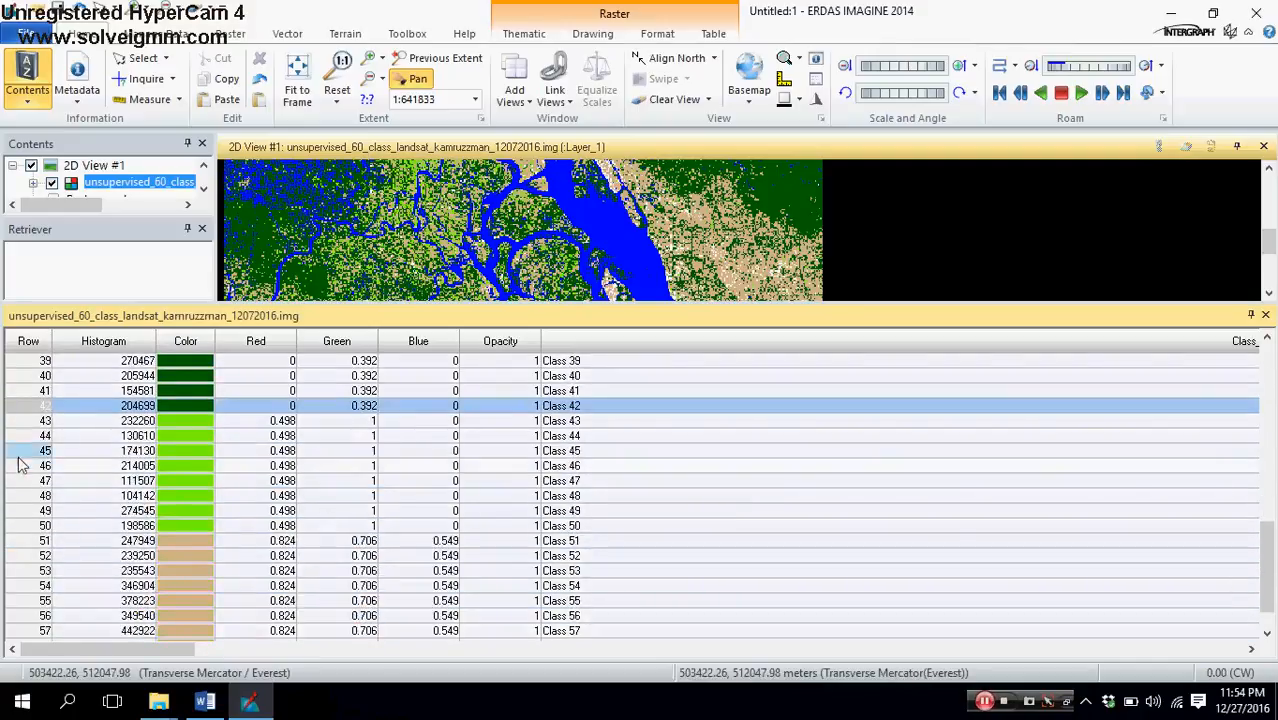
Step: Check the row ranges of the light green, tan and white classes, and close the attribute table
{"action": "left_click", "coordinate": [30, 422]}
{"action": "left_click", "coordinate": [46, 525]}
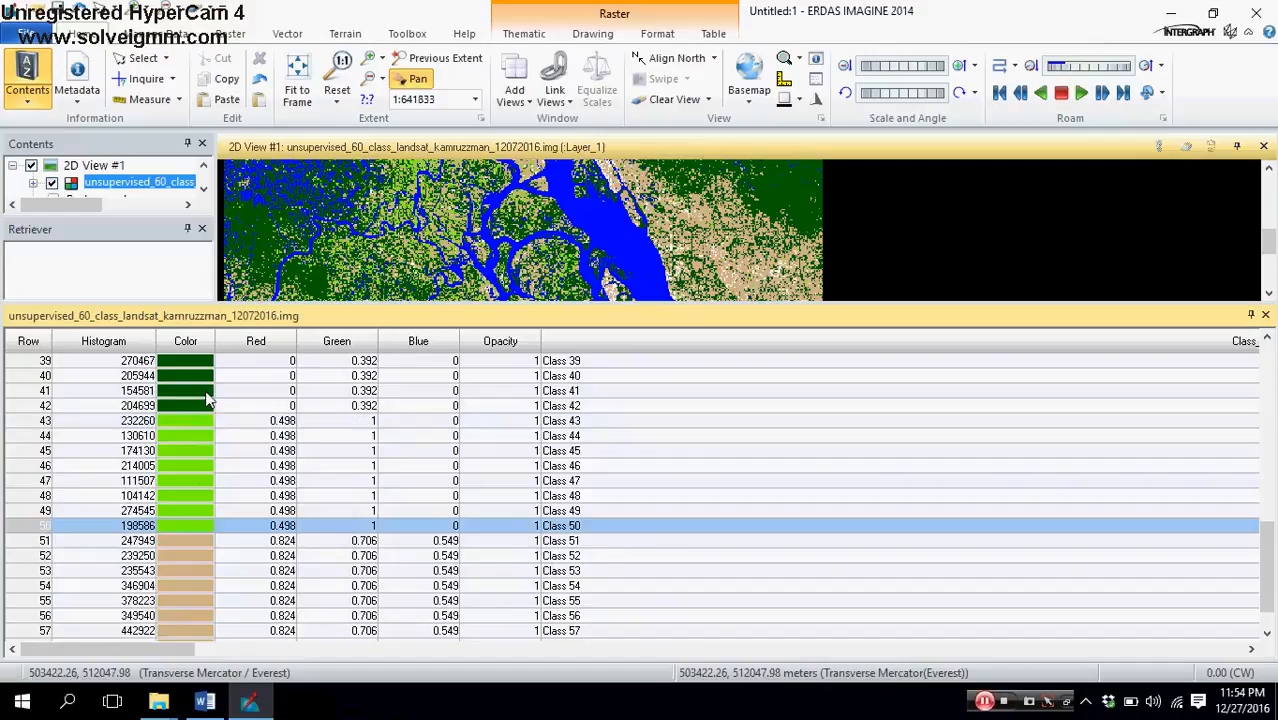
{"action": "scroll", "coordinate": [155, 510], "scroll_direction": "down", "scroll_amount": 1}
{"action": "left_click", "coordinate": [45, 511]}
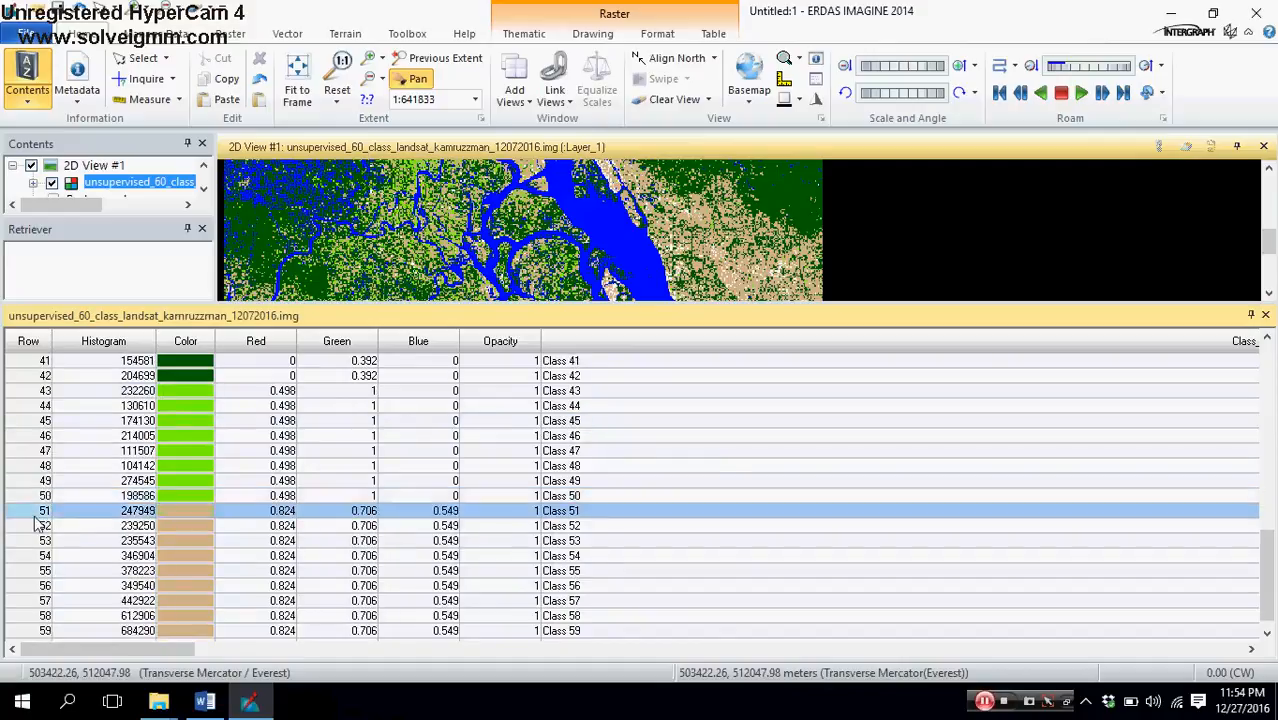
{"action": "scroll", "coordinate": [44, 520], "scroll_direction": "down", "scroll_amount": 2}
{"action": "left_click", "coordinate": [40, 540]}
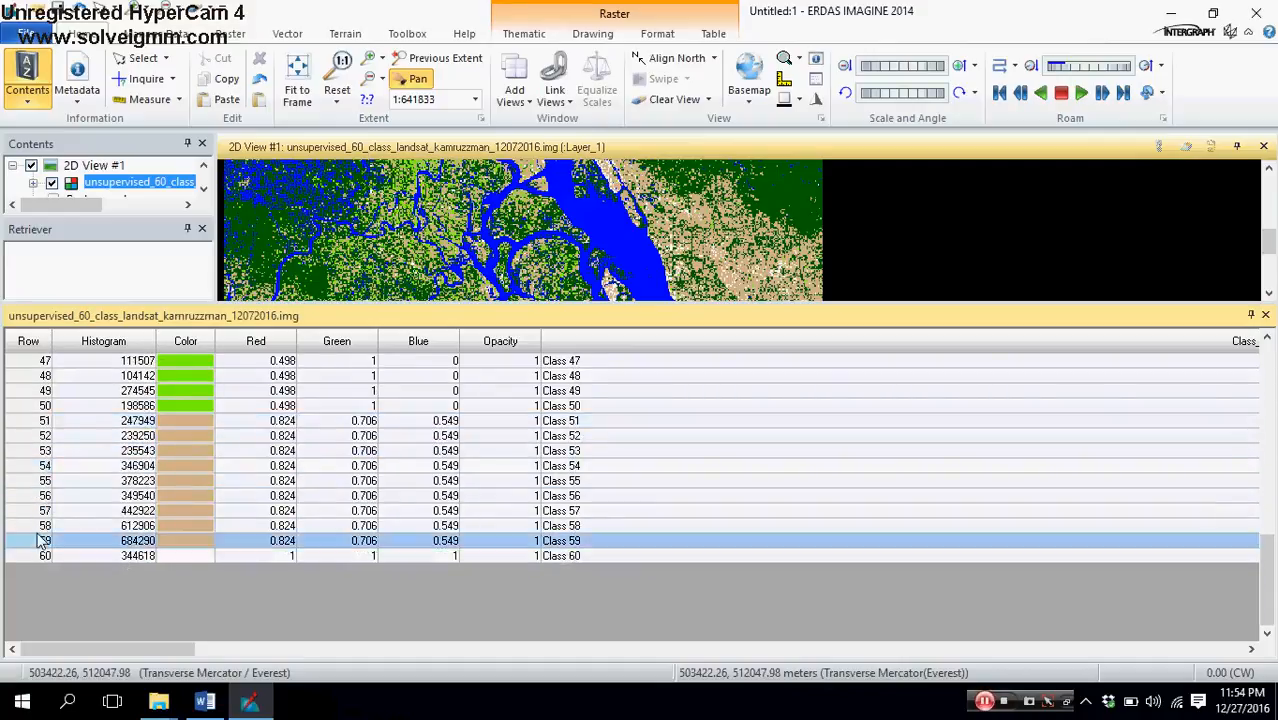
{"action": "scroll", "coordinate": [100, 573], "scroll_direction": "up", "scroll_amount": 1}
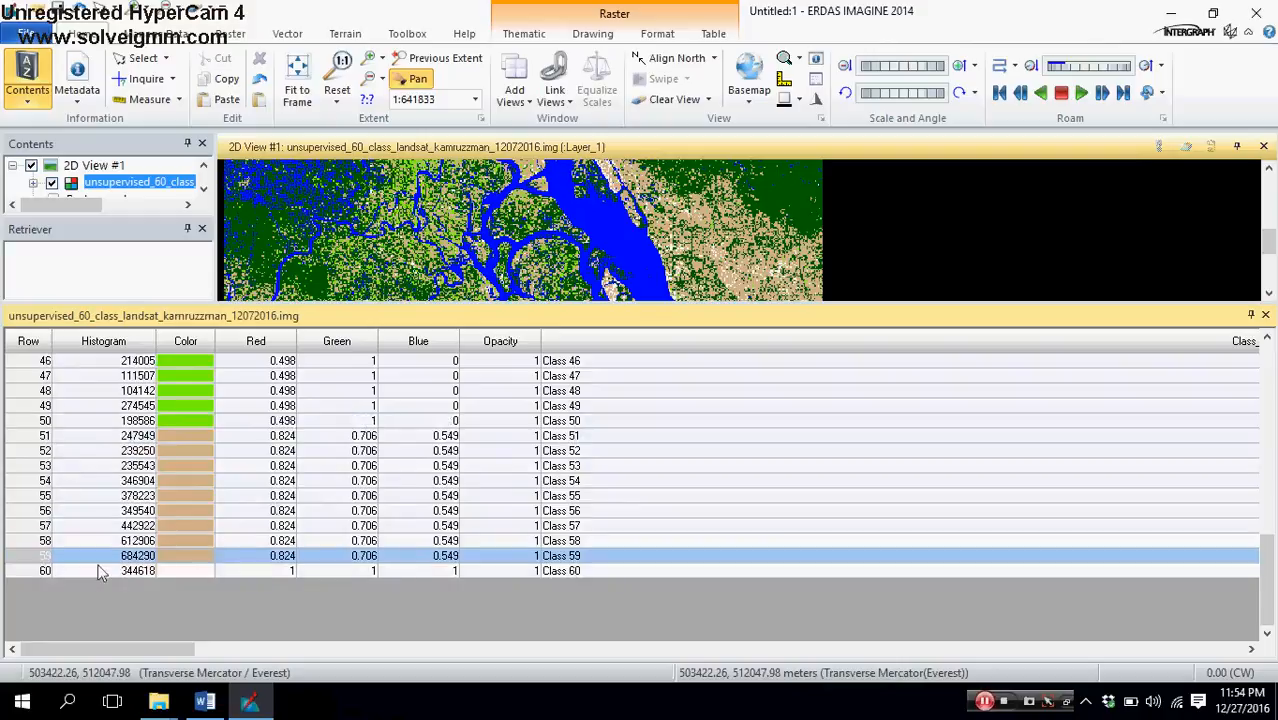
{"action": "left_click", "coordinate": [40, 571]}
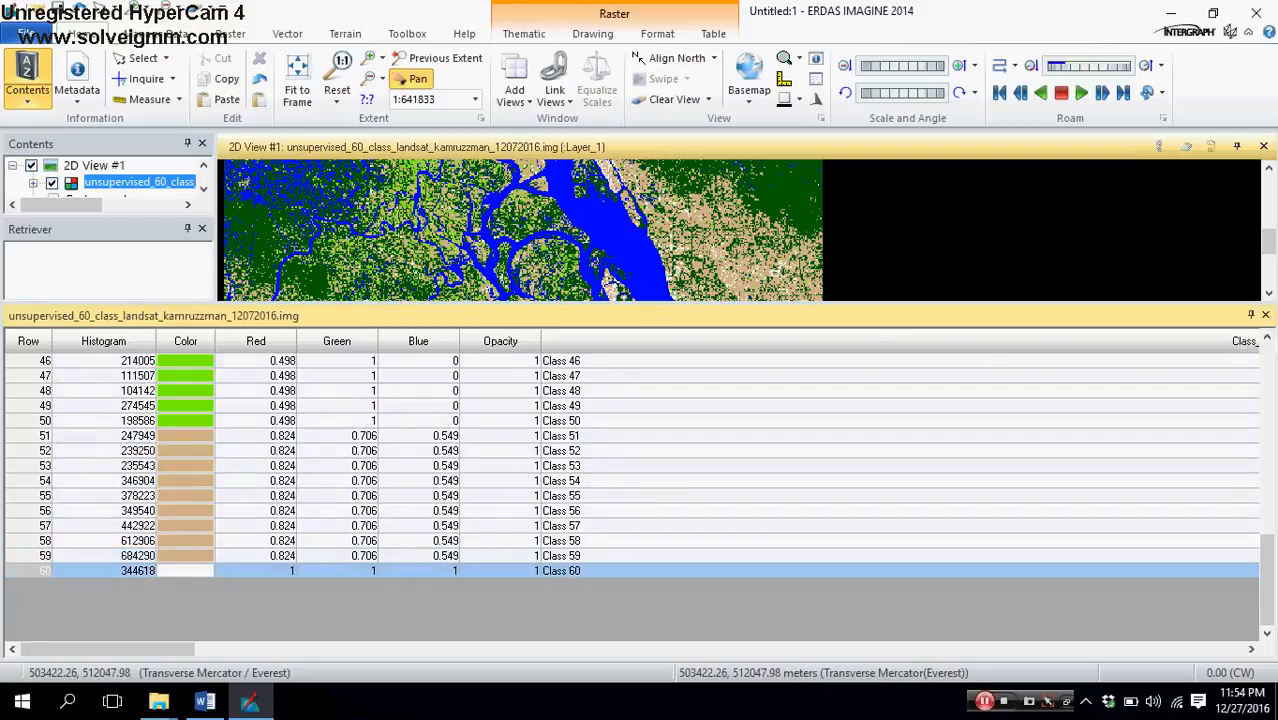
{"action": "scroll", "coordinate": [595, 478], "scroll_direction": "up", "scroll_amount": 12}
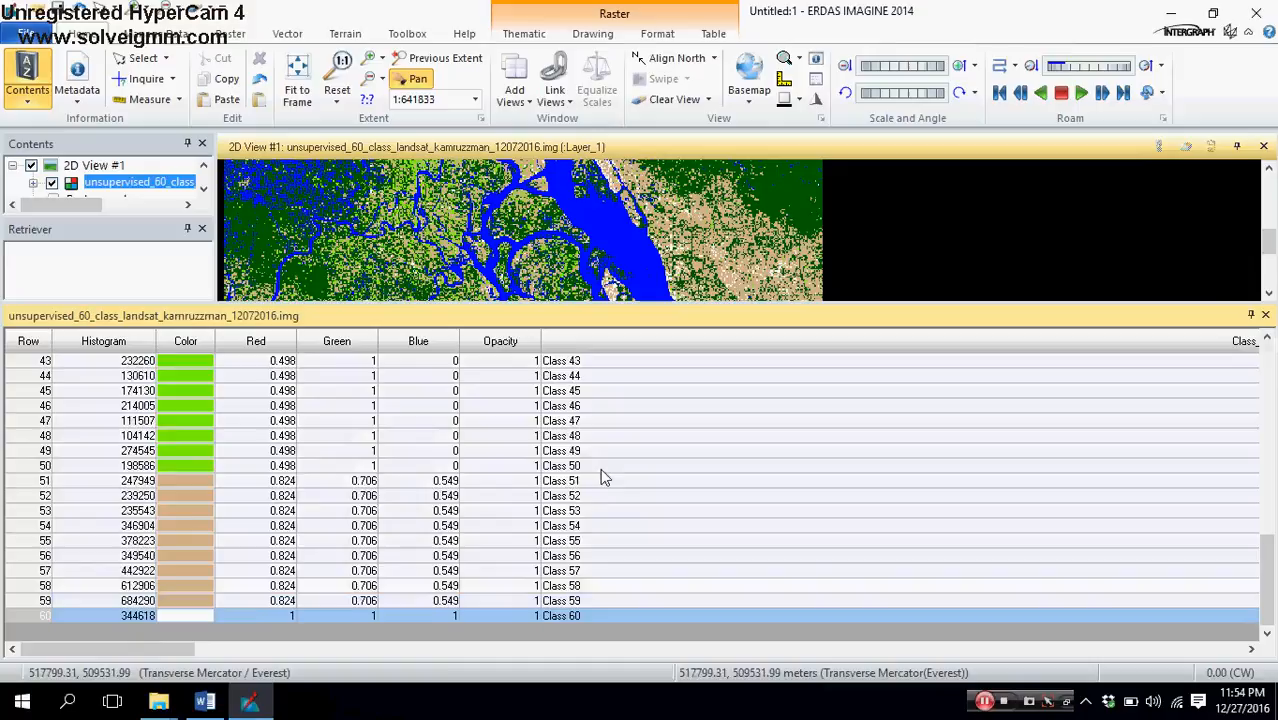
{"action": "scroll", "coordinate": [595, 480], "scroll_direction": "up", "scroll_amount": 2}
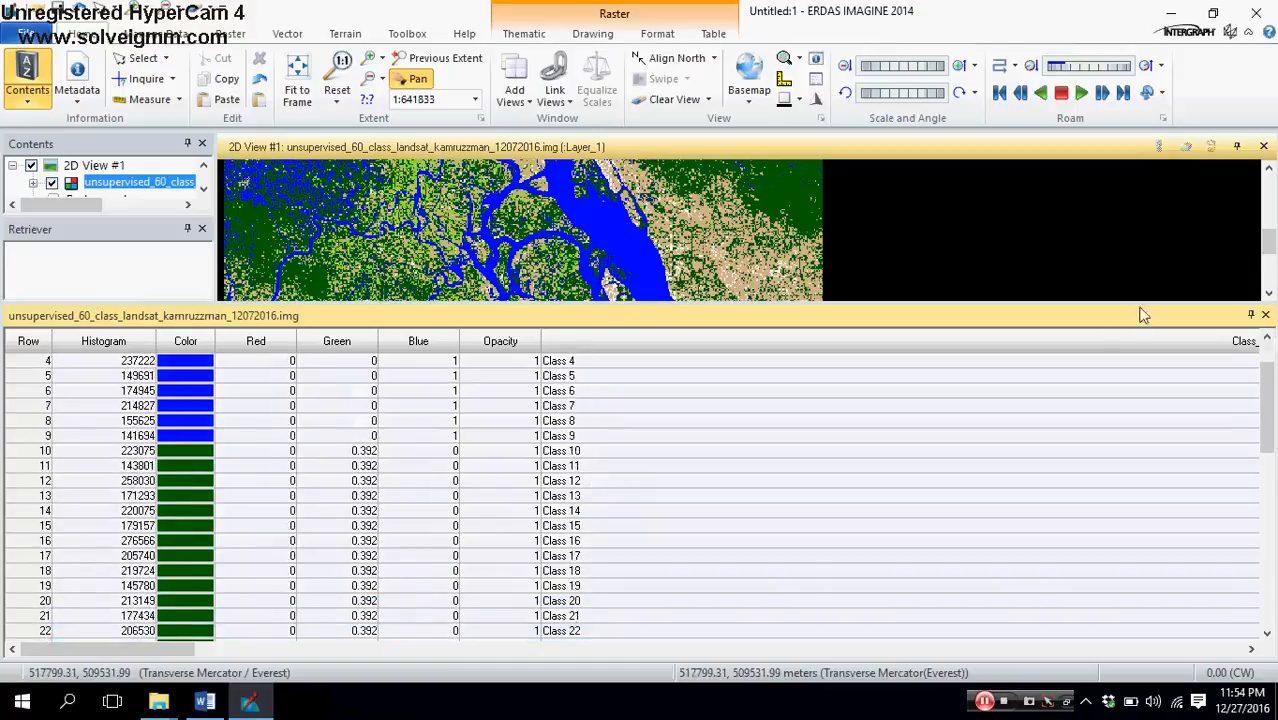
{"action": "left_click", "coordinate": [1265, 316]}
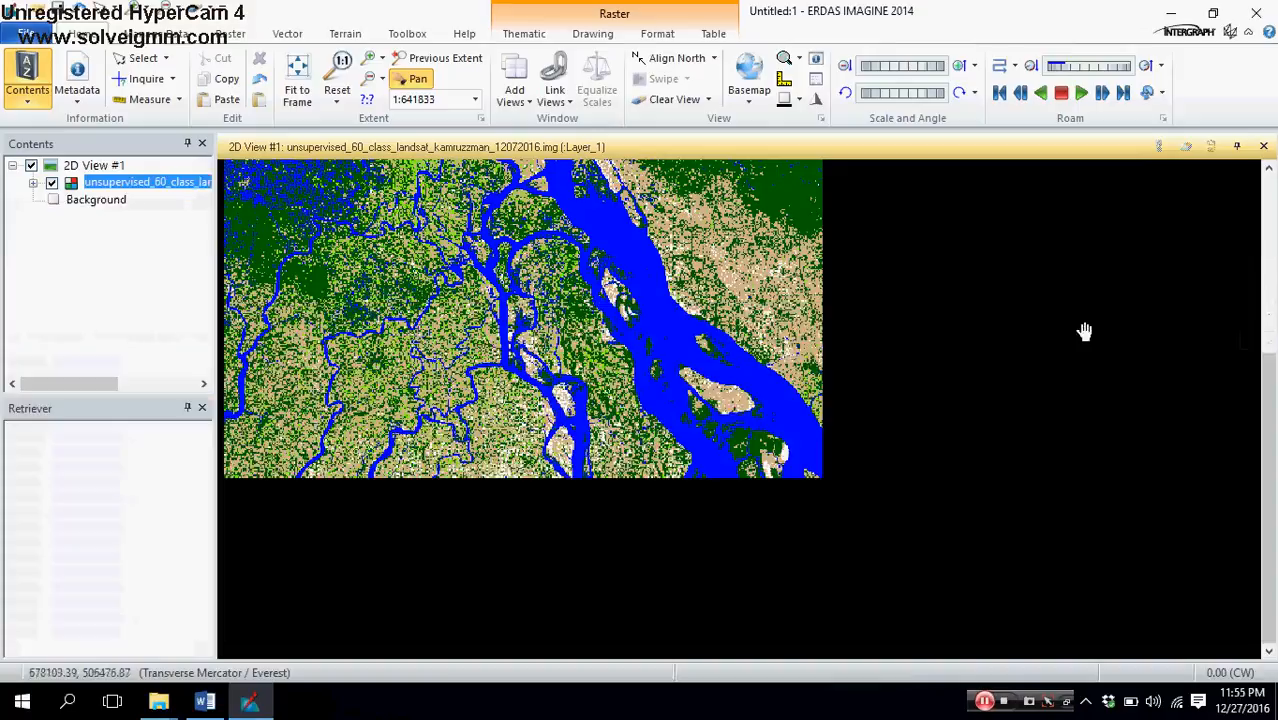
Step: Display the classified image's attribute table again and enlarge it over most of the view
{"action": "right_click", "coordinate": [163, 187]}
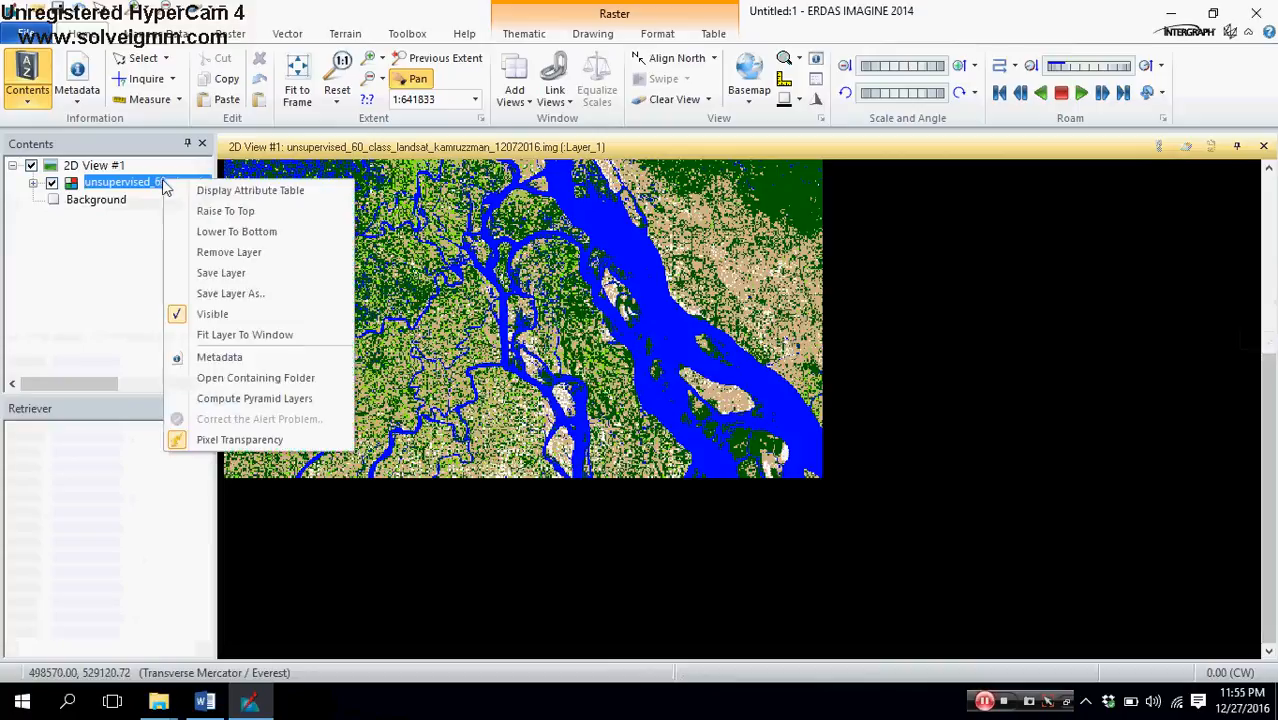
{"action": "left_click", "coordinate": [352, 8]}
{"action": "left_click", "coordinate": [230, 35]}
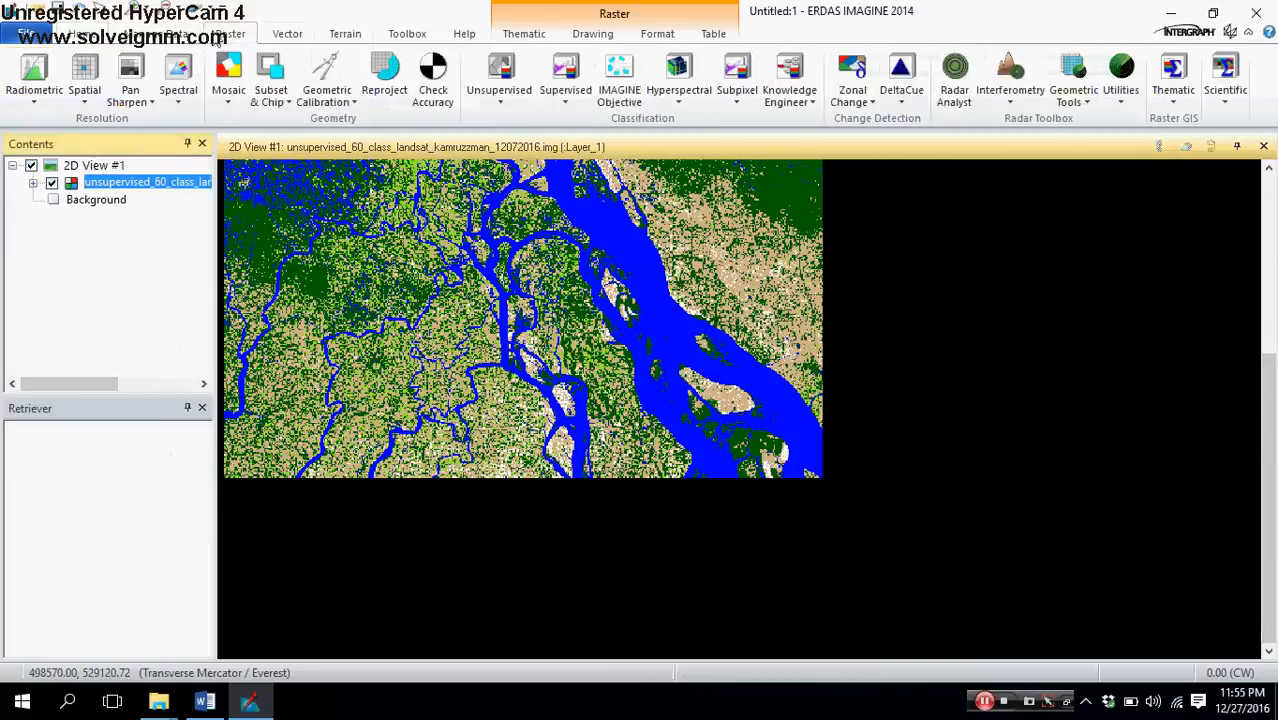
{"action": "right_click", "coordinate": [110, 190]}
{"action": "left_click", "coordinate": [158, 192]}
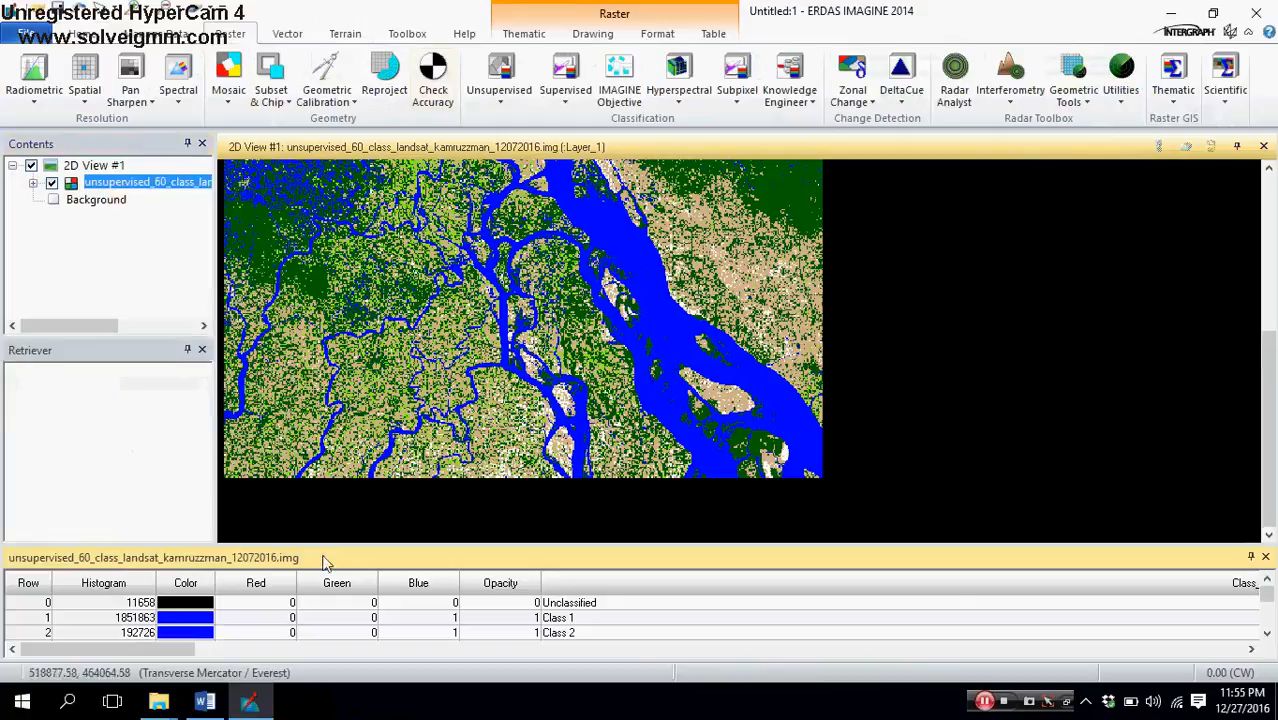
{"action": "left_click_drag", "start_coordinate": [322, 543], "coordinate": [330, 195]}
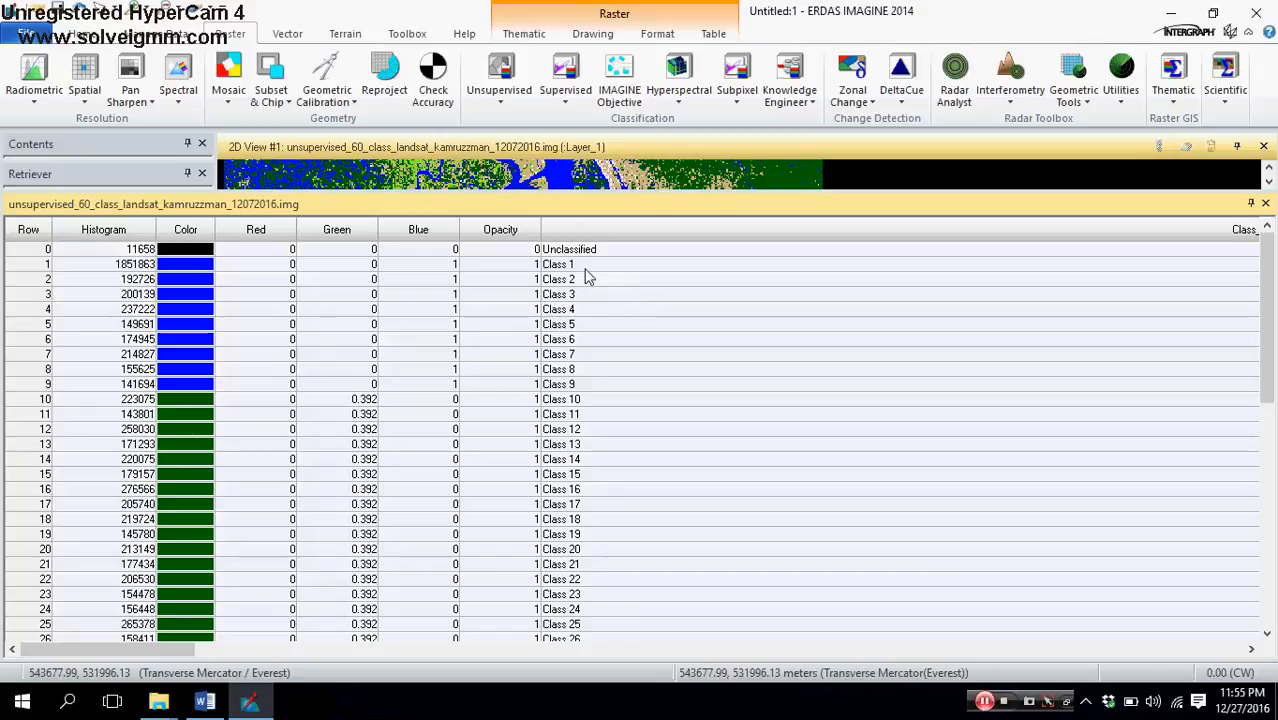
Step: Recheck the first and last blue rows and the remaining color groups, and close the attribute table
{"action": "left_click", "coordinate": [40, 266]}
{"action": "left_click", "coordinate": [33, 386]}
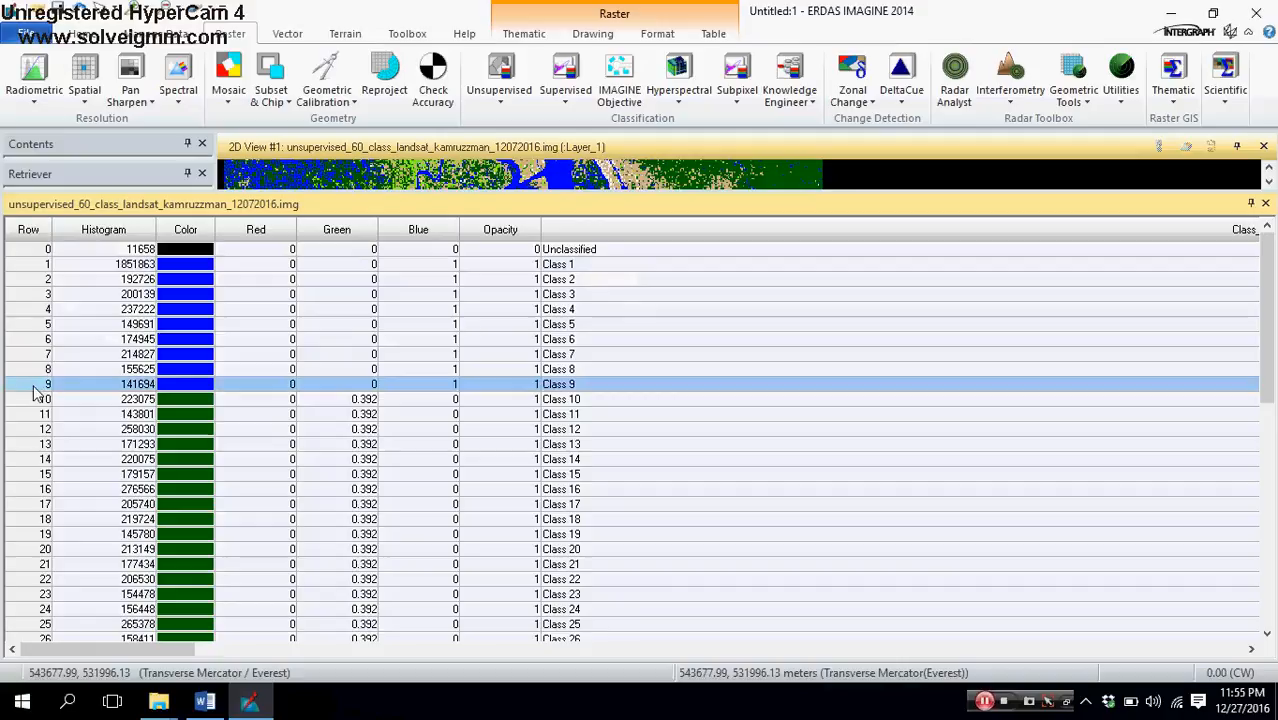
{"action": "left_click", "coordinate": [38, 266]}
{"action": "left_click", "coordinate": [46, 388]}
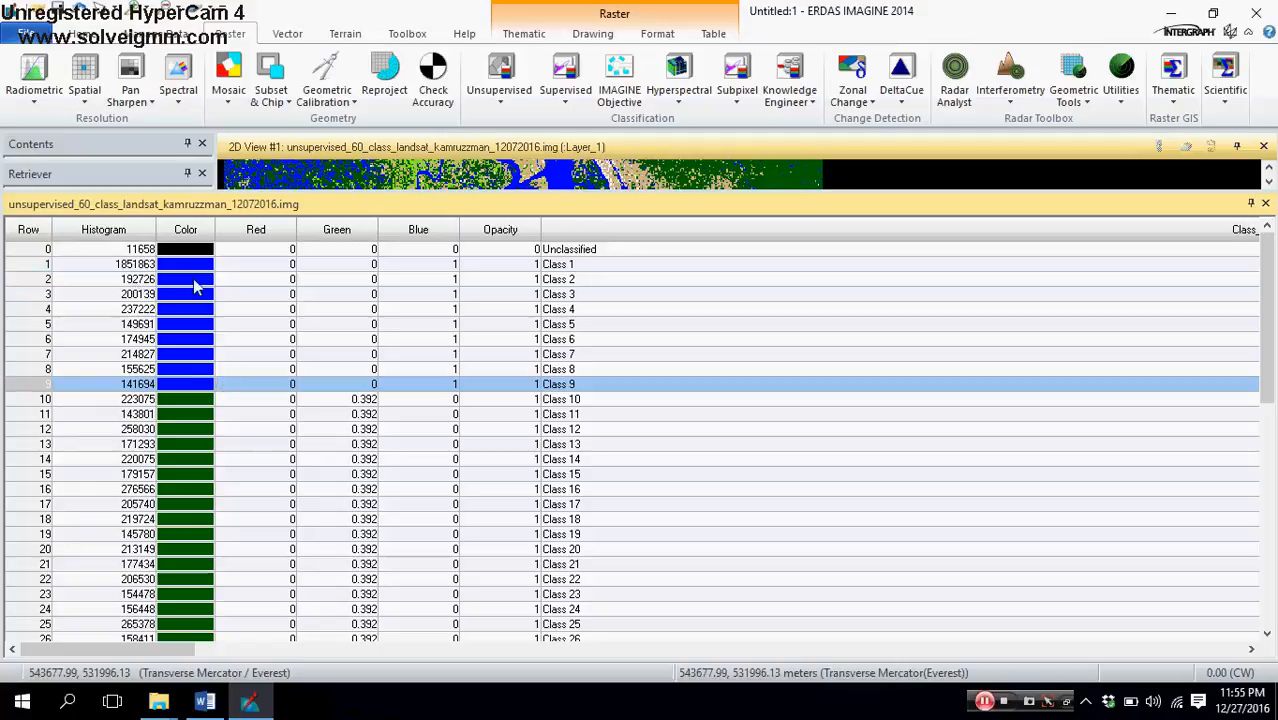
{"action": "scroll", "coordinate": [203, 435], "scroll_direction": "down", "scroll_amount": 10}
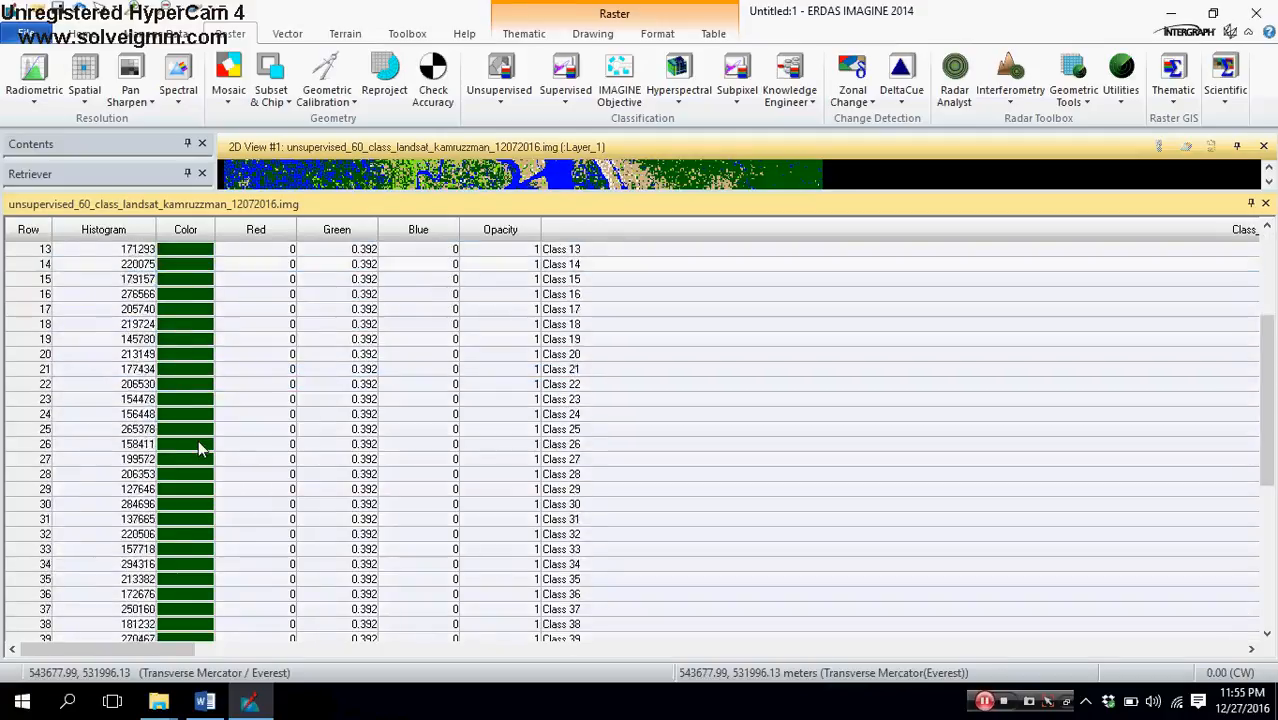
{"action": "scroll", "coordinate": [178, 497], "scroll_direction": "down", "scroll_amount": 5}
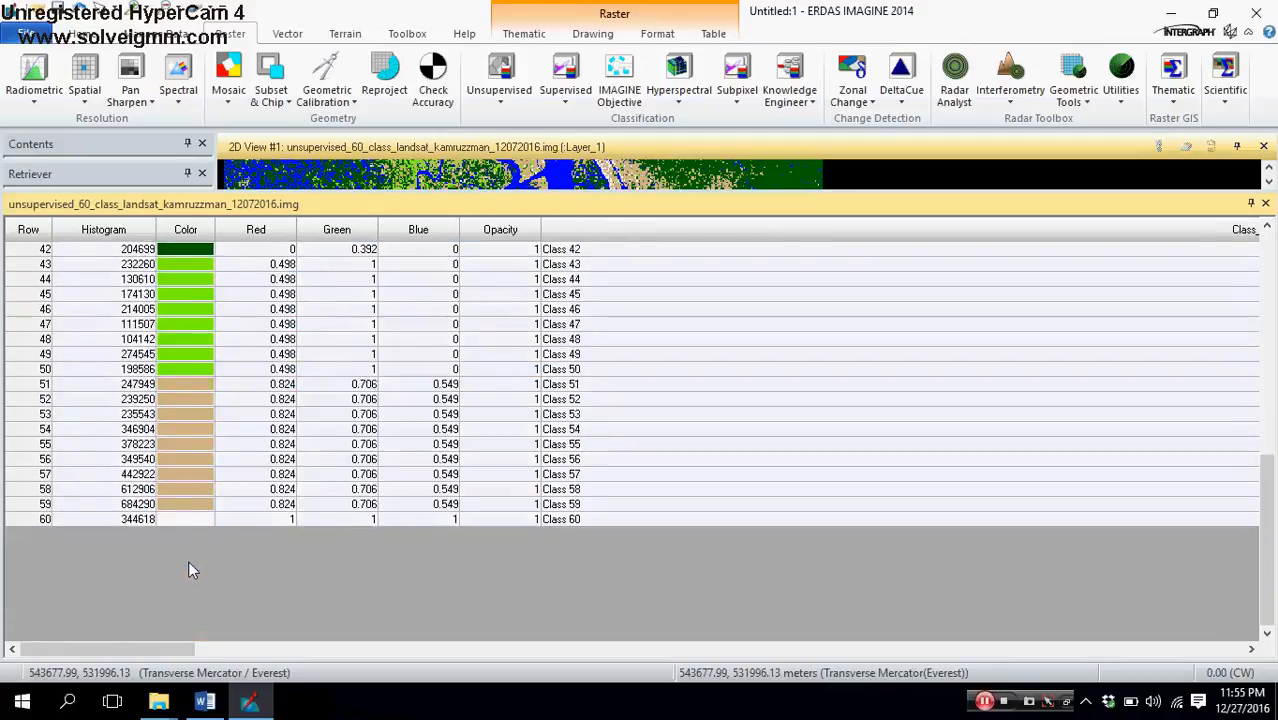
{"action": "scroll", "coordinate": [275, 468], "scroll_direction": "up", "scroll_amount": 14}
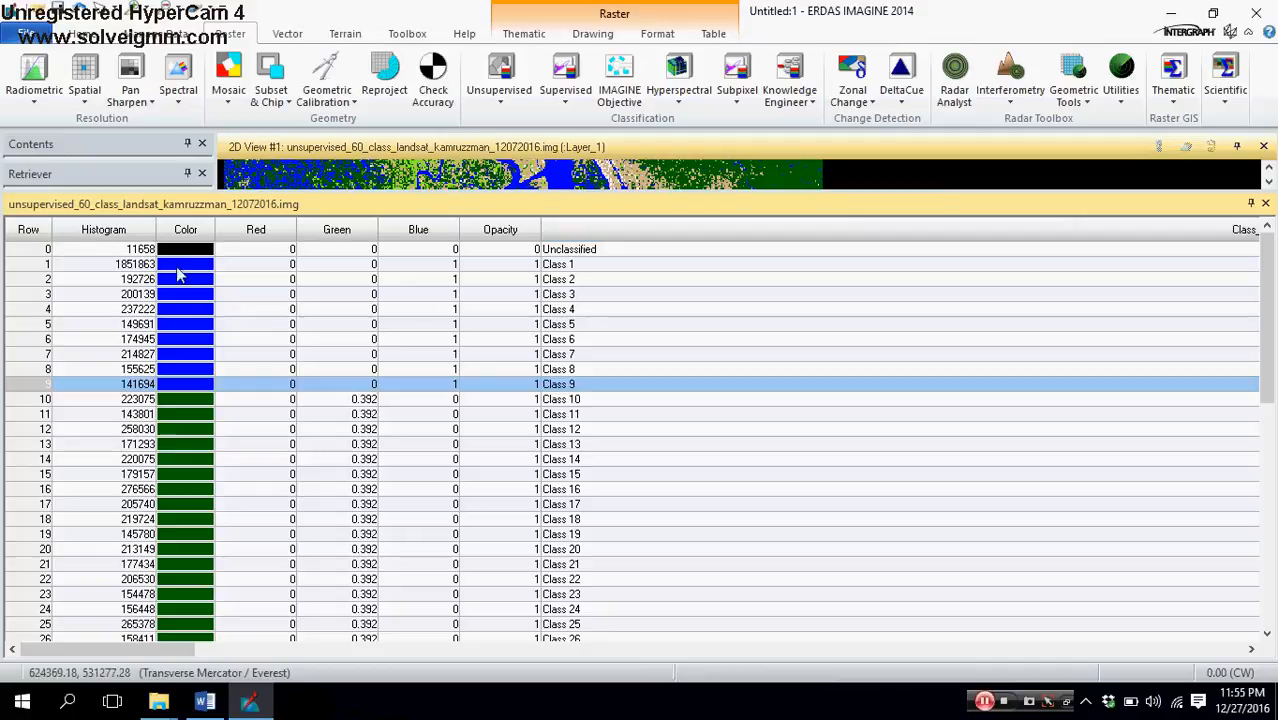
{"action": "left_click", "coordinate": [1264, 204]}
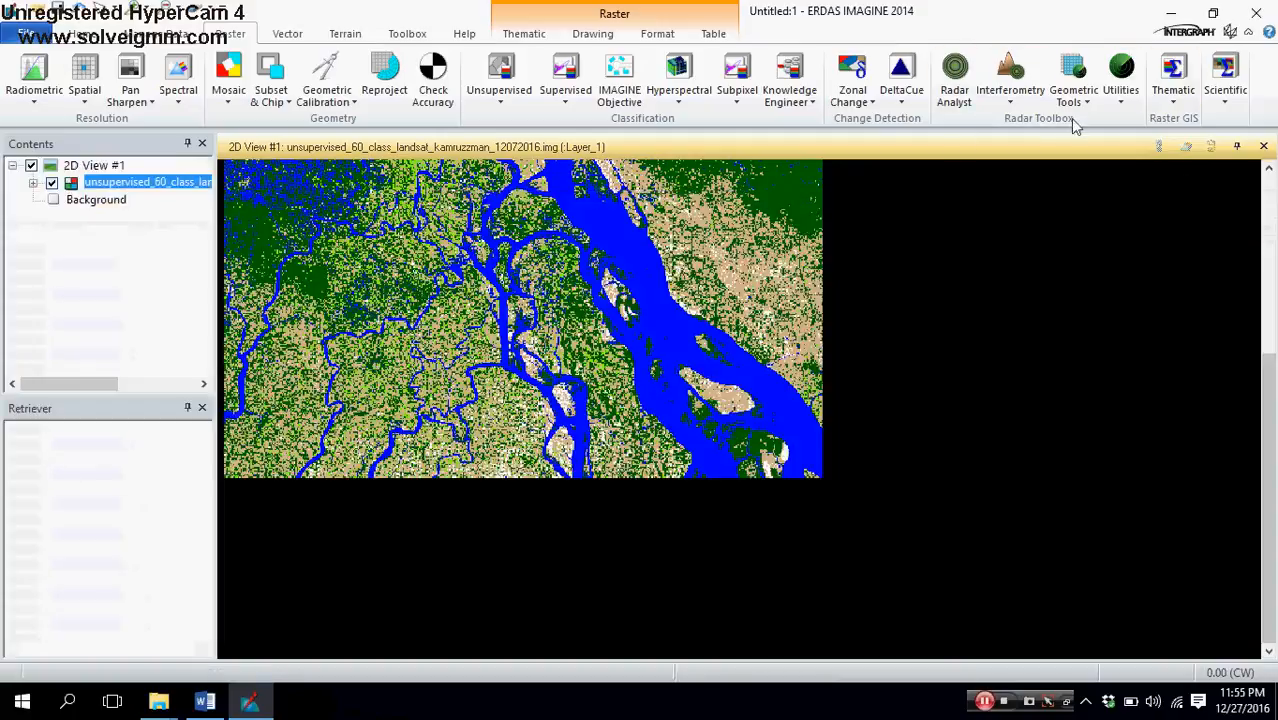
Step: Start Recode on the classified image and open its recode setup table, enlarged to show the class names and opacity
{"action": "left_click", "coordinate": [1176, 100]}
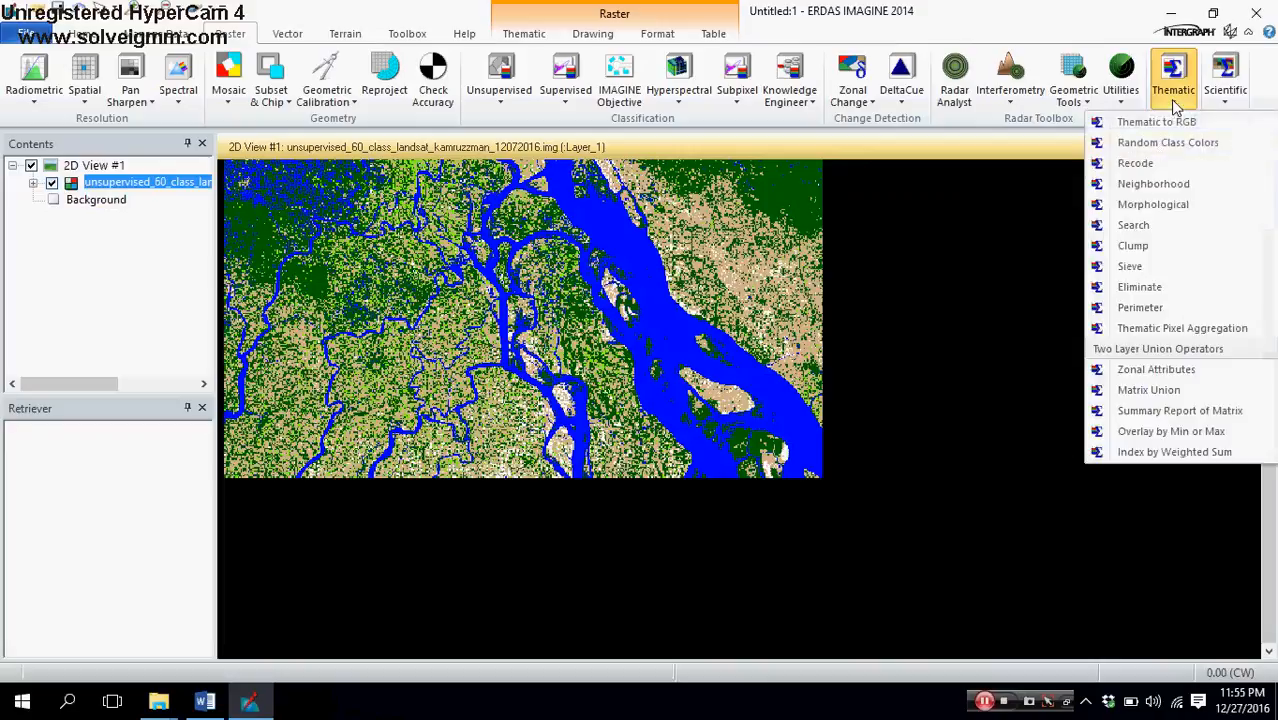
{"action": "left_click", "coordinate": [1135, 163]}
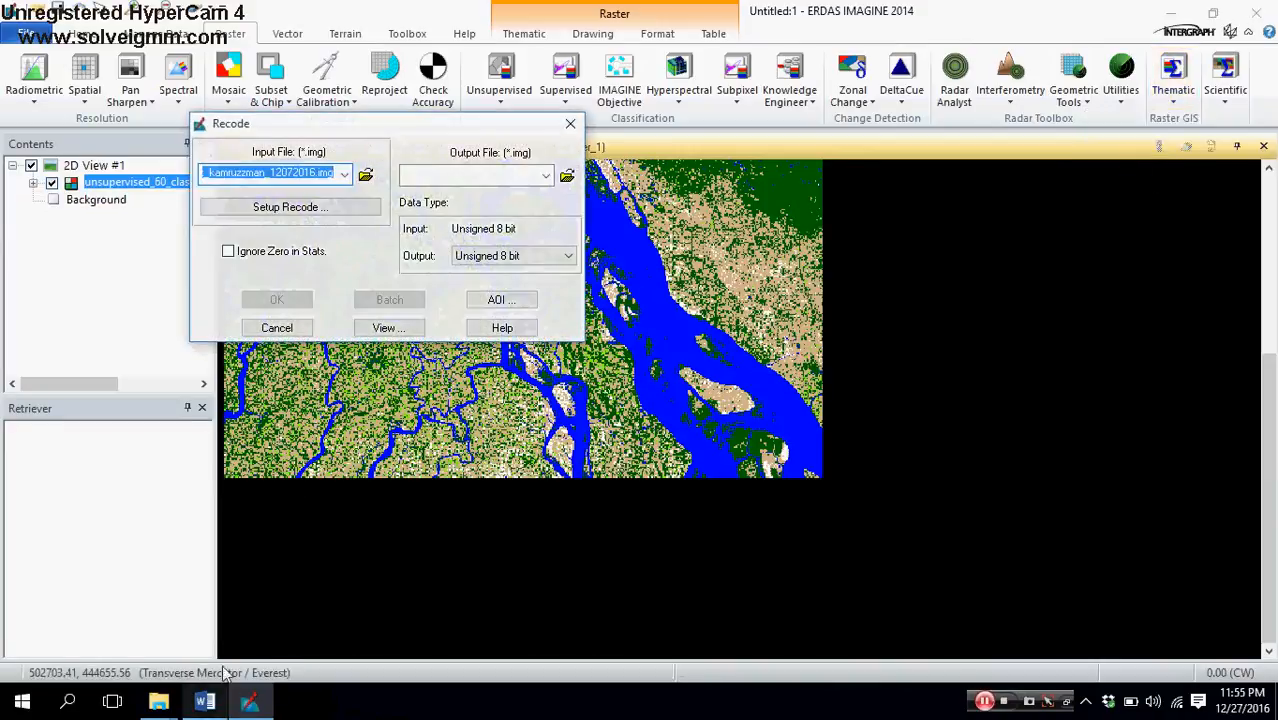
{"action": "left_click", "coordinate": [329, 214]}
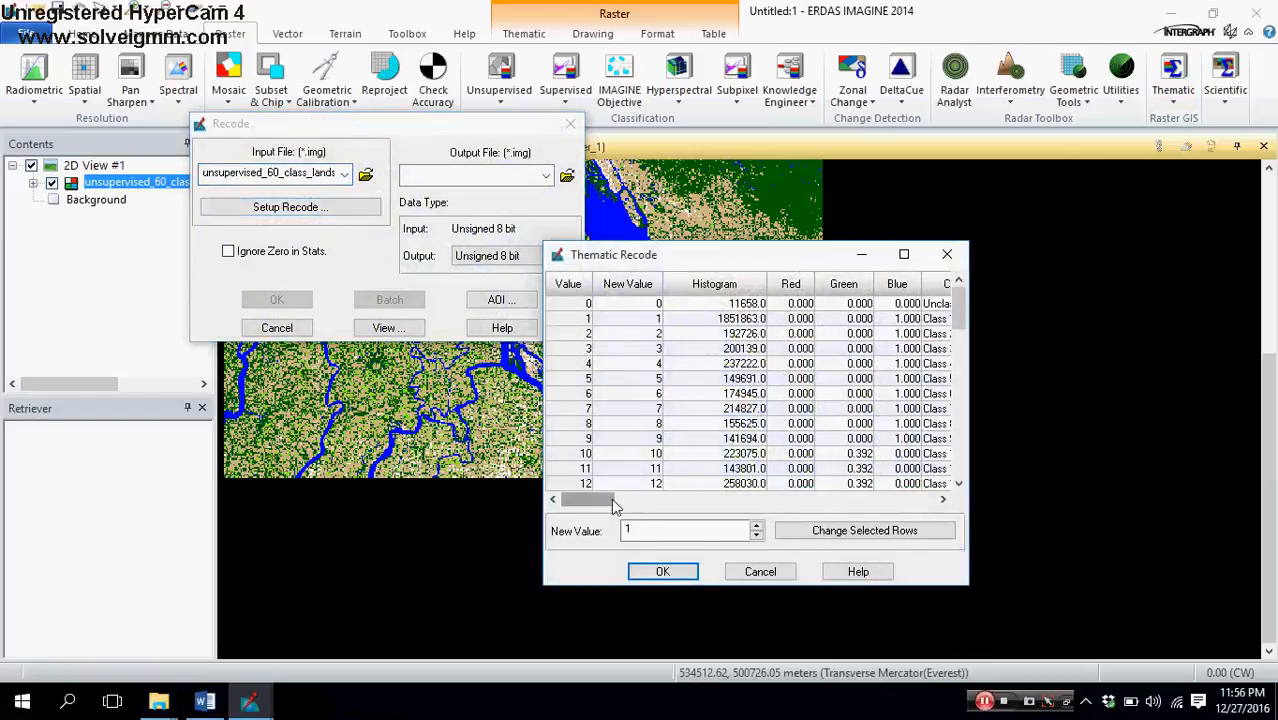
{"action": "left_click_drag", "start_coordinate": [907, 247], "coordinate": [930, 2]}
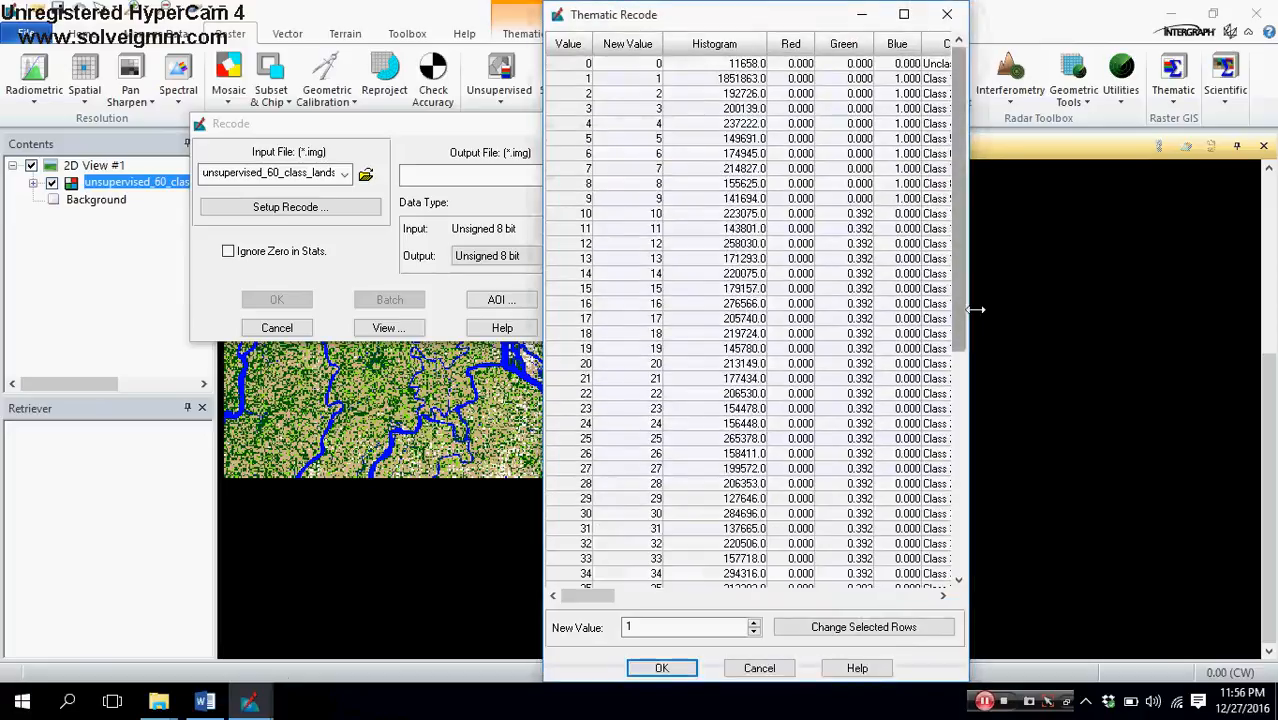
{"action": "left_click_drag", "start_coordinate": [1046, 307], "coordinate": [1227, 298]}
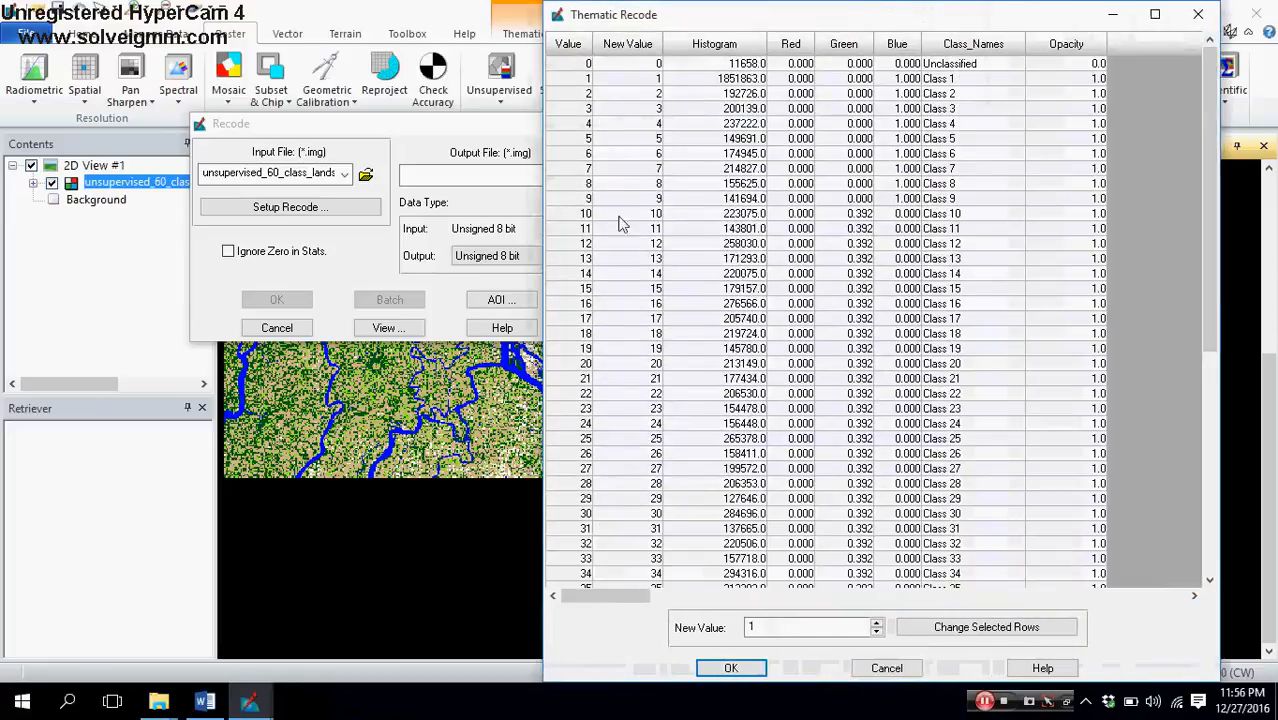
Step: Recode the rows from Unclassified through Class 9 to new value 1
{"action": "left_click", "coordinate": [583, 65]}
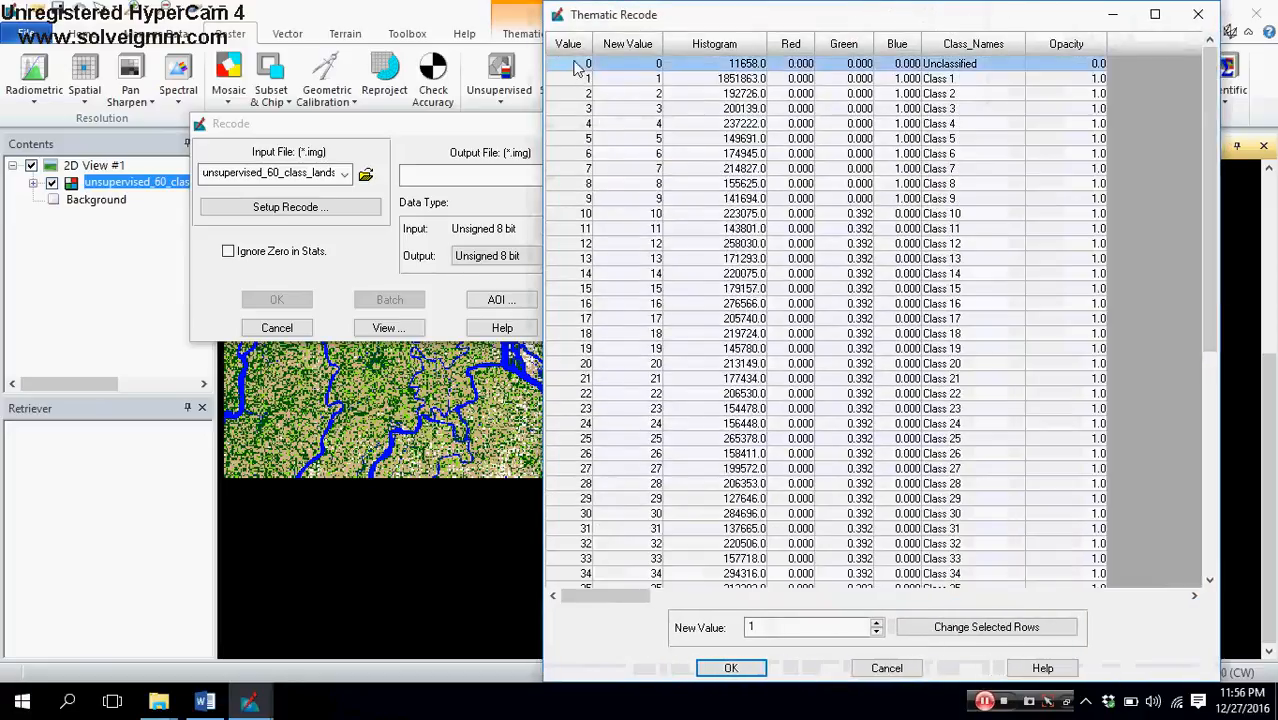
{"action": "left_click", "coordinate": [578, 200], "text": "ctrl"}
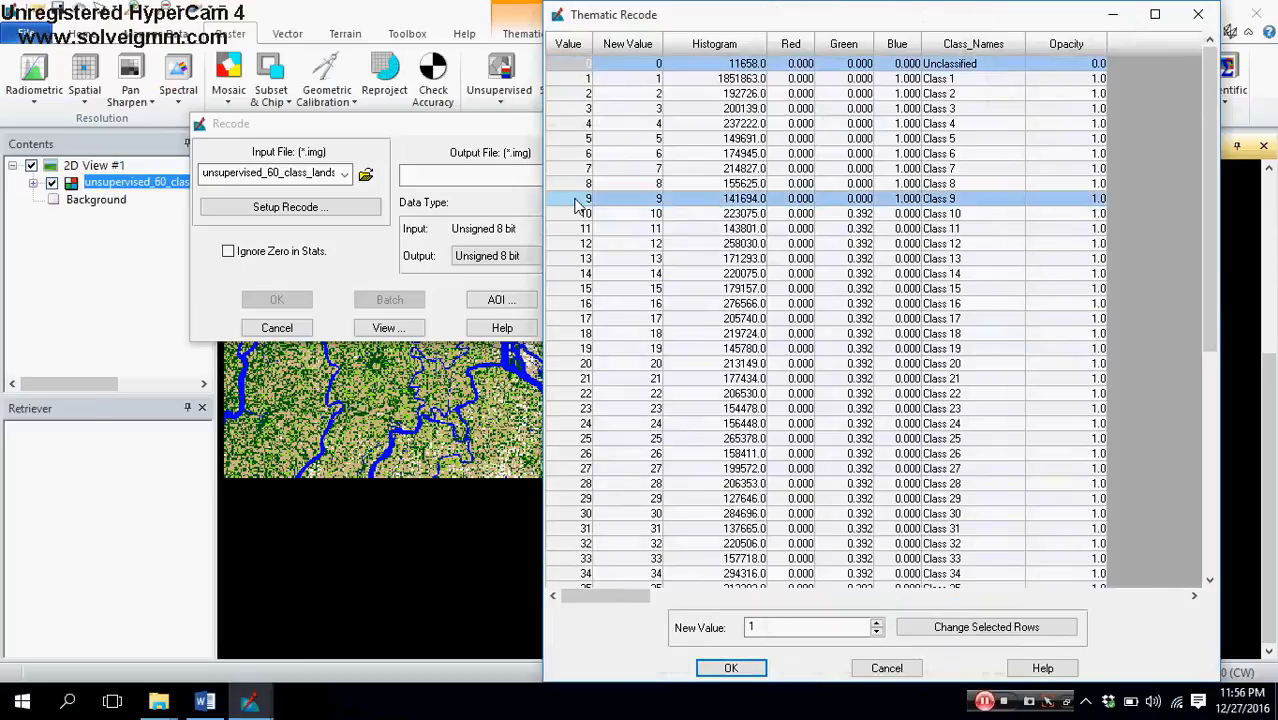
{"action": "left_click_drag", "start_coordinate": [580, 66], "coordinate": [550, 203]}
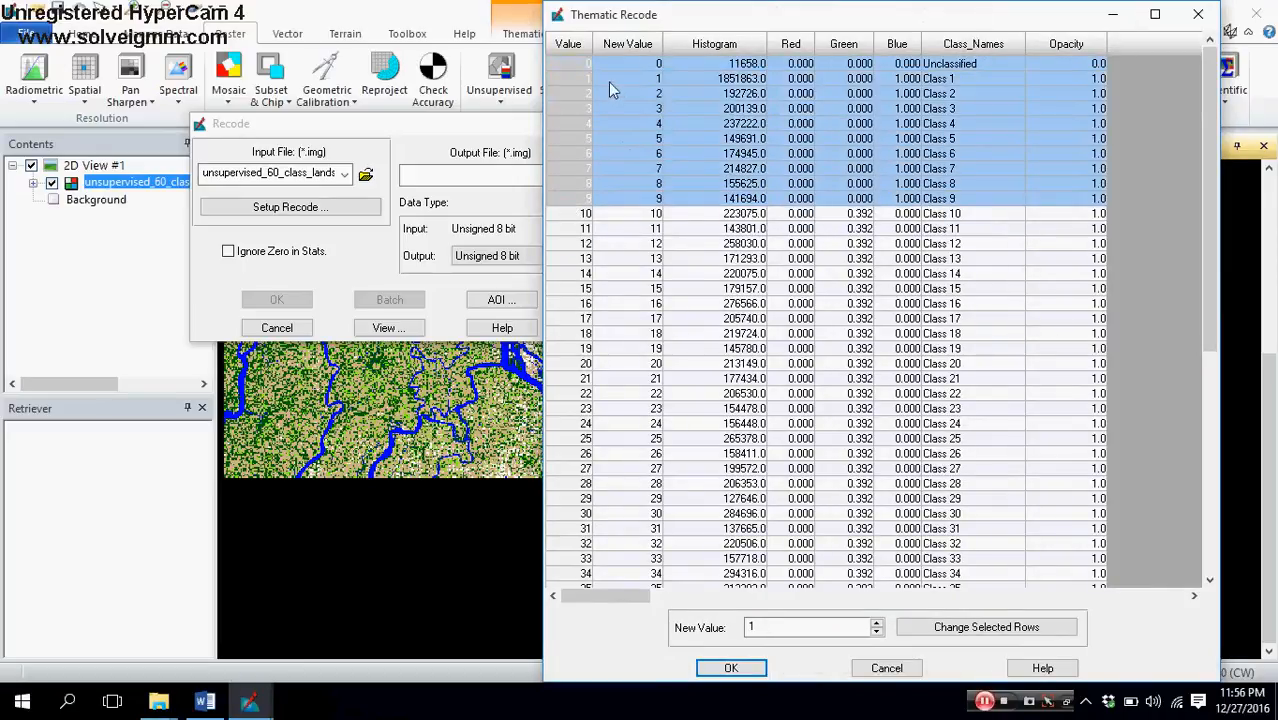
{"action": "left_click", "coordinate": [752, 626]}
{"action": "type", "text": "1"}
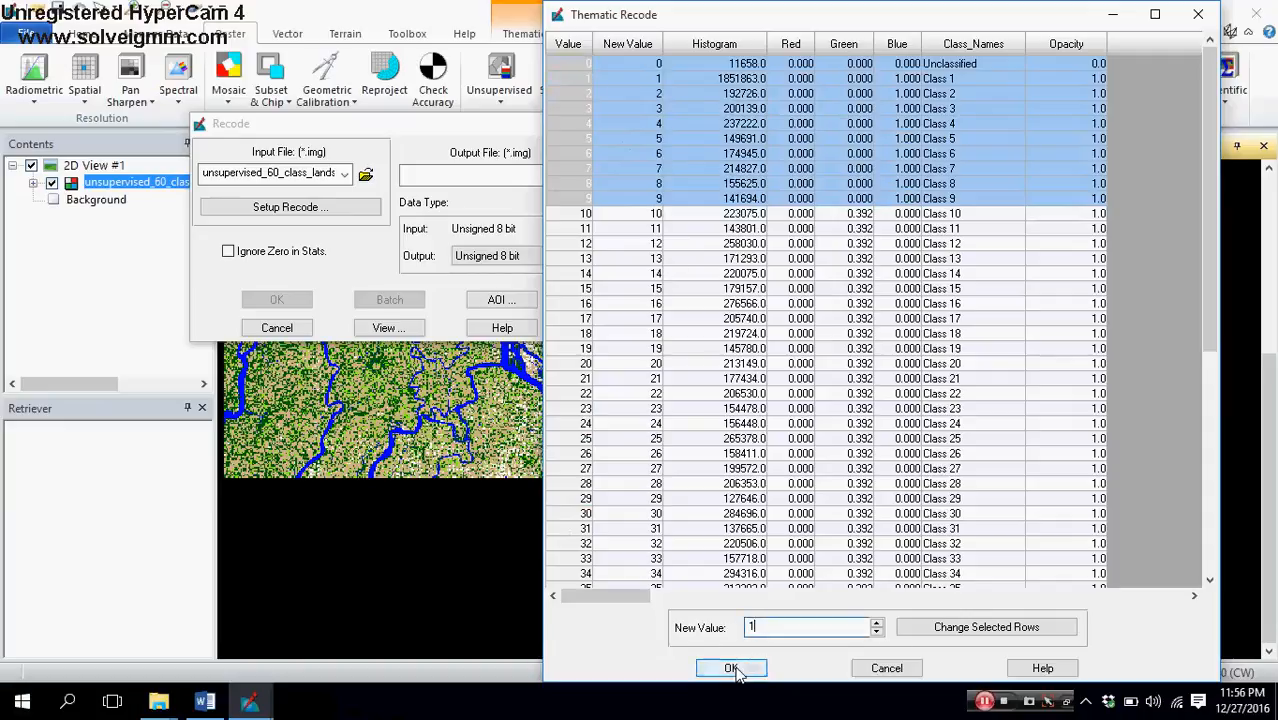
{"action": "left_click", "coordinate": [990, 632]}
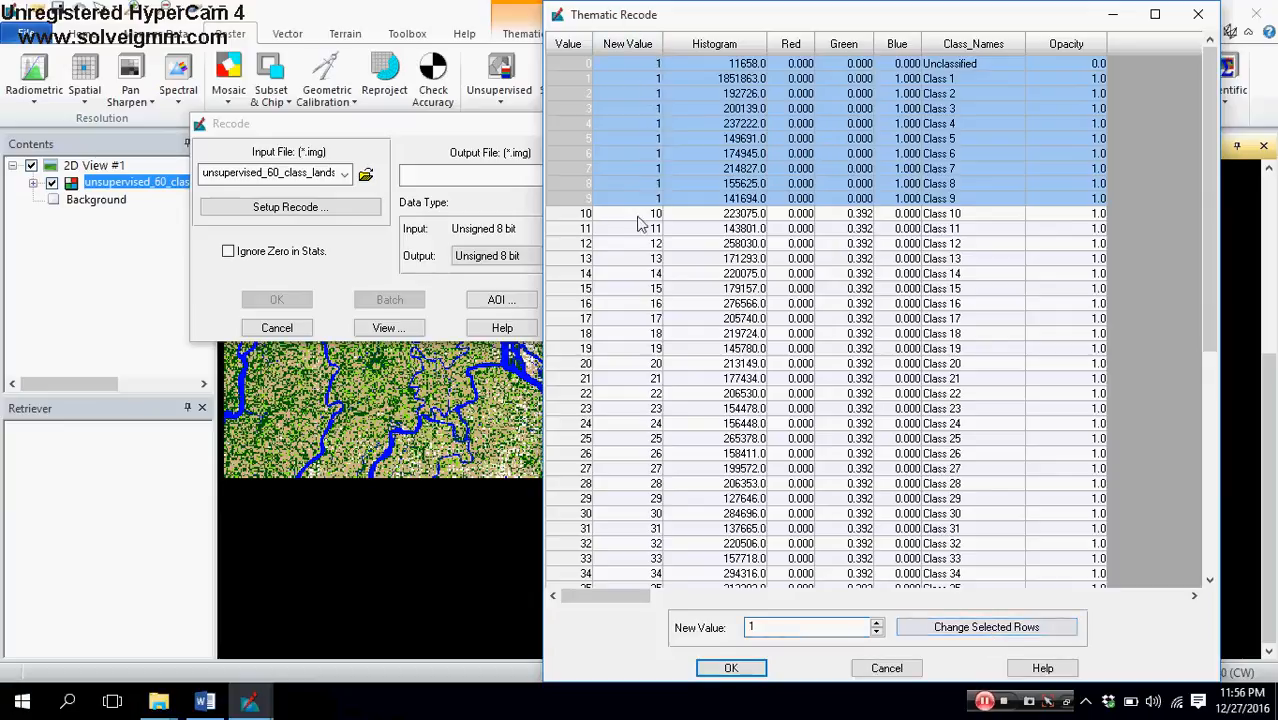
Step: Recode the rows for Class 10 through Class 30 to new value 2
{"action": "left_click_drag", "start_coordinate": [585, 213], "coordinate": [573, 520]}
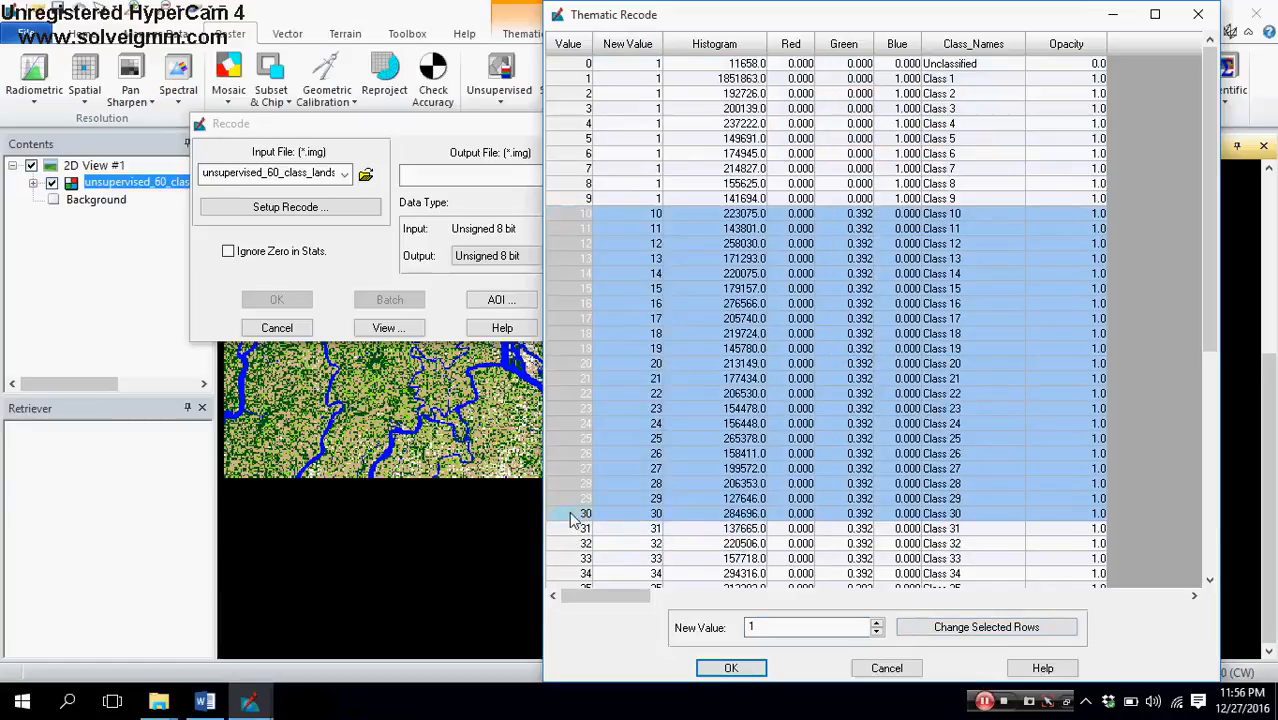
{"action": "scroll", "coordinate": [583, 508], "scroll_direction": "down", "scroll_amount": 8}
{"action": "scroll", "coordinate": [583, 508], "scroll_direction": "up", "scroll_amount": 2}
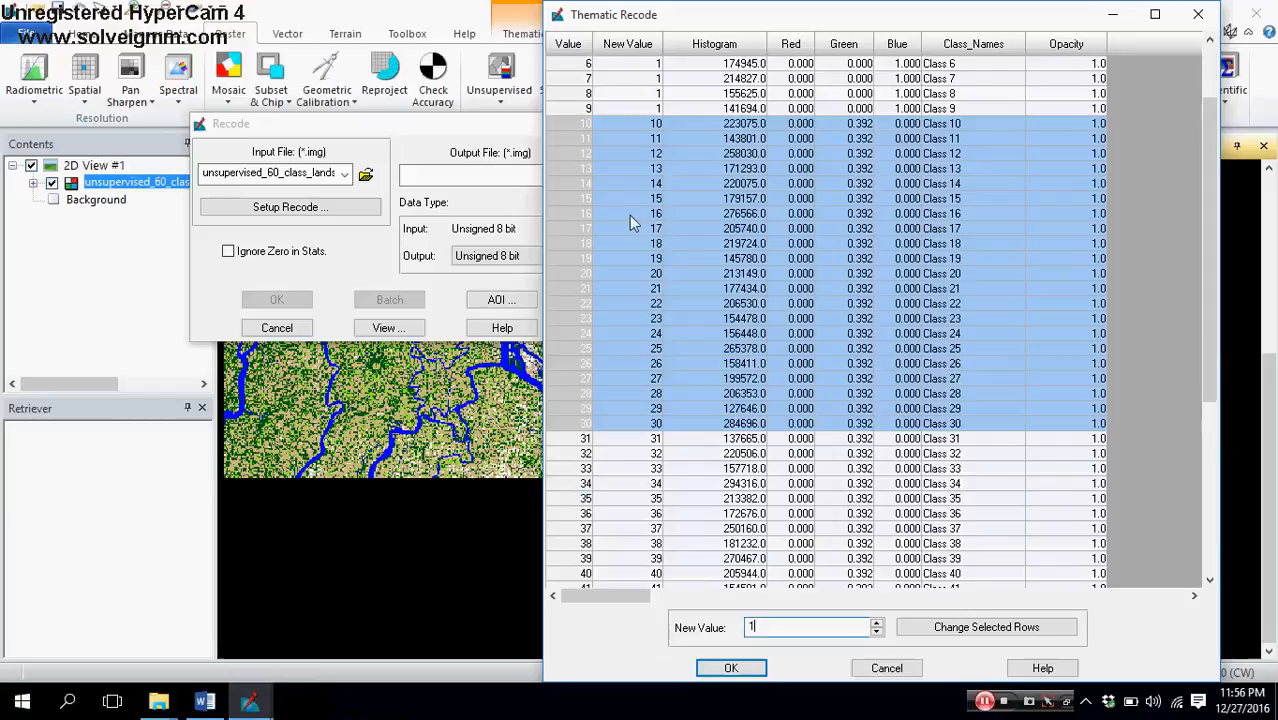
{"action": "left_click", "coordinate": [877, 624]}
{"action": "left_click", "coordinate": [978, 630]}
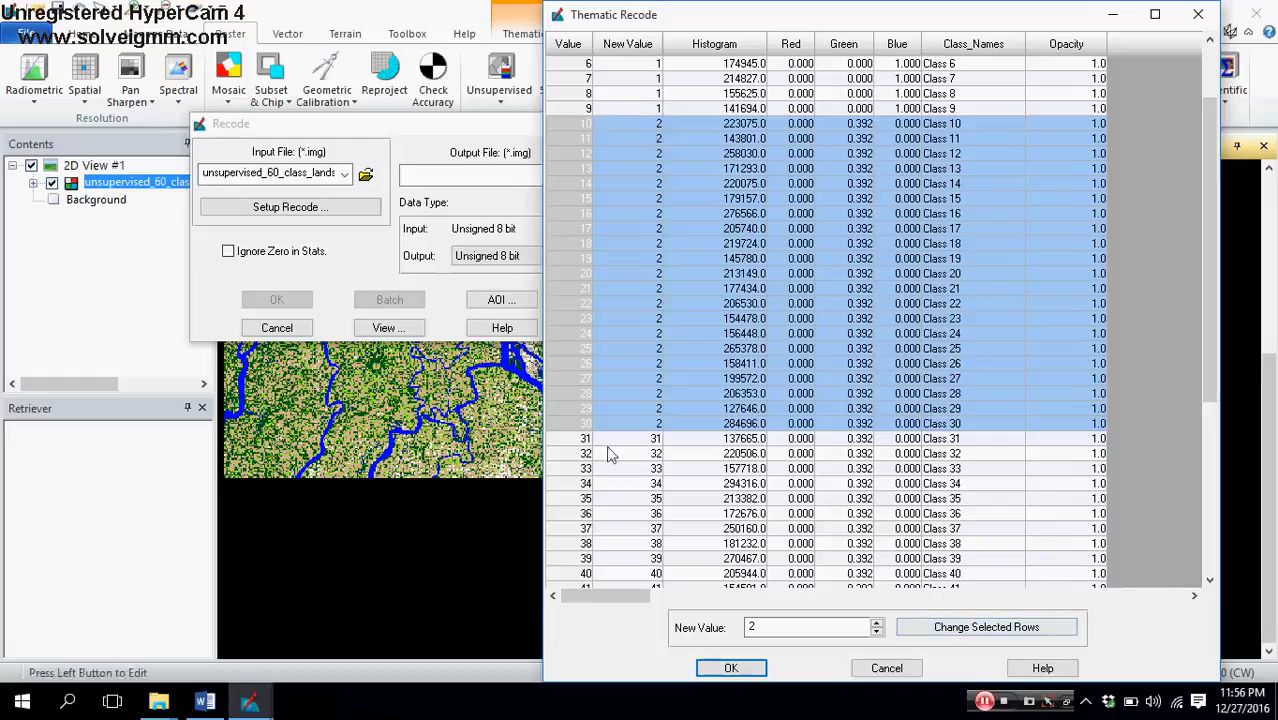
Step: Recode the rows for Class 31 through Class 40 to new value 3
{"action": "scroll", "coordinate": [580, 445], "scroll_direction": "down", "scroll_amount": 4}
{"action": "left_click_drag", "start_coordinate": [585, 260], "coordinate": [574, 398]}
{"action": "left_click", "coordinate": [877, 622]}
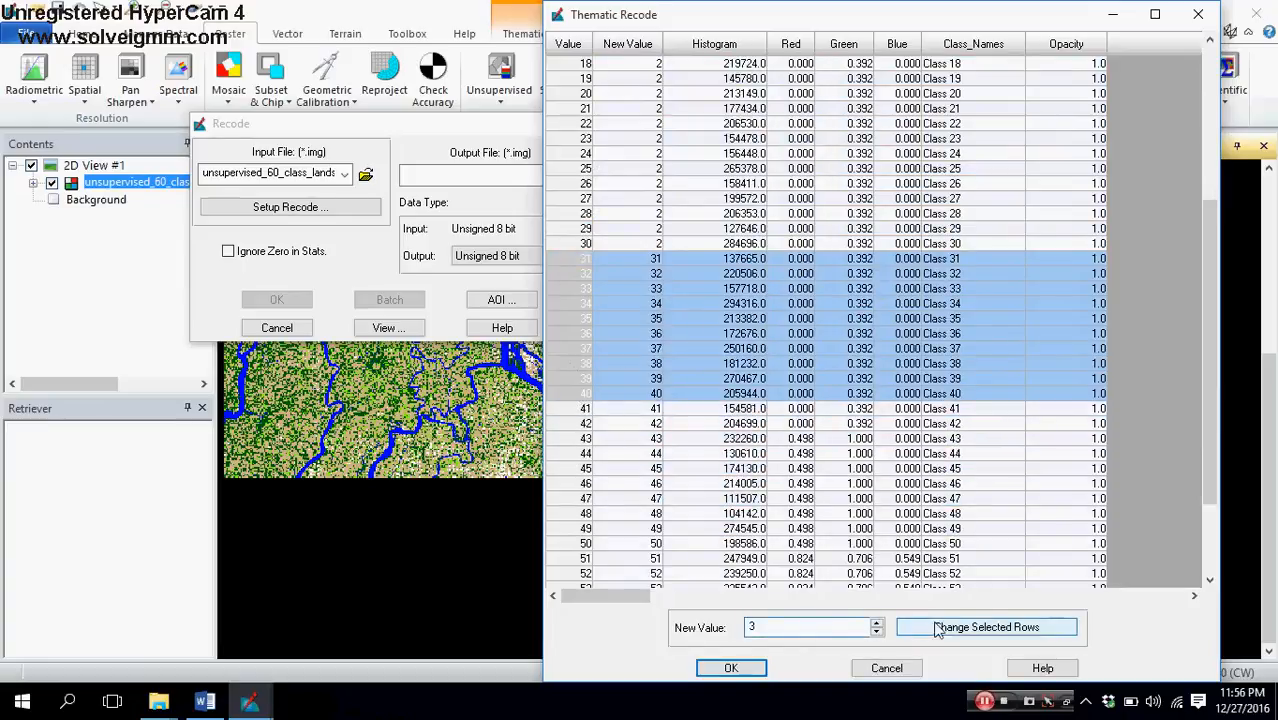
{"action": "left_click", "coordinate": [988, 628]}
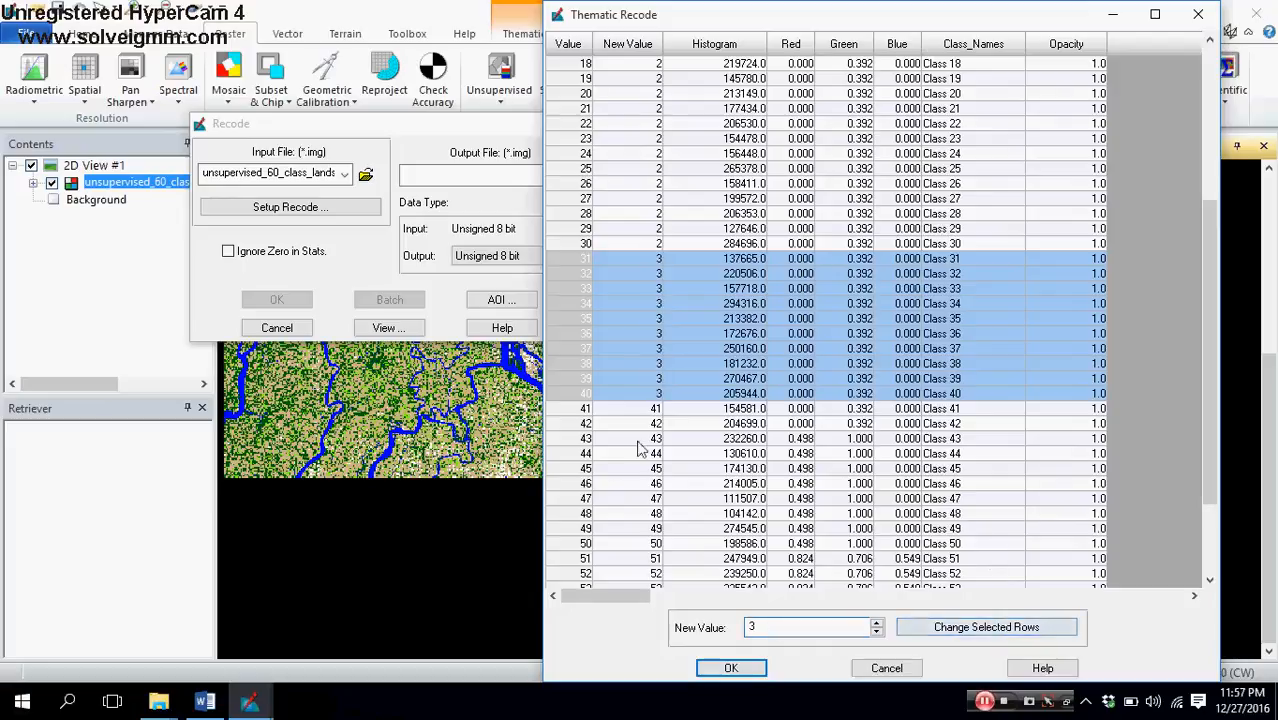
Step: Recode the rows for Class 41 through Class 59 to new value 4
{"action": "scroll", "coordinate": [612, 465], "scroll_direction": "down", "scroll_amount": 1}
{"action": "scroll", "coordinate": [612, 472], "scroll_direction": "down", "scroll_amount": 3}
{"action": "left_click_drag", "start_coordinate": [584, 258], "coordinate": [578, 530]}
{"action": "left_click", "coordinate": [876, 622]}
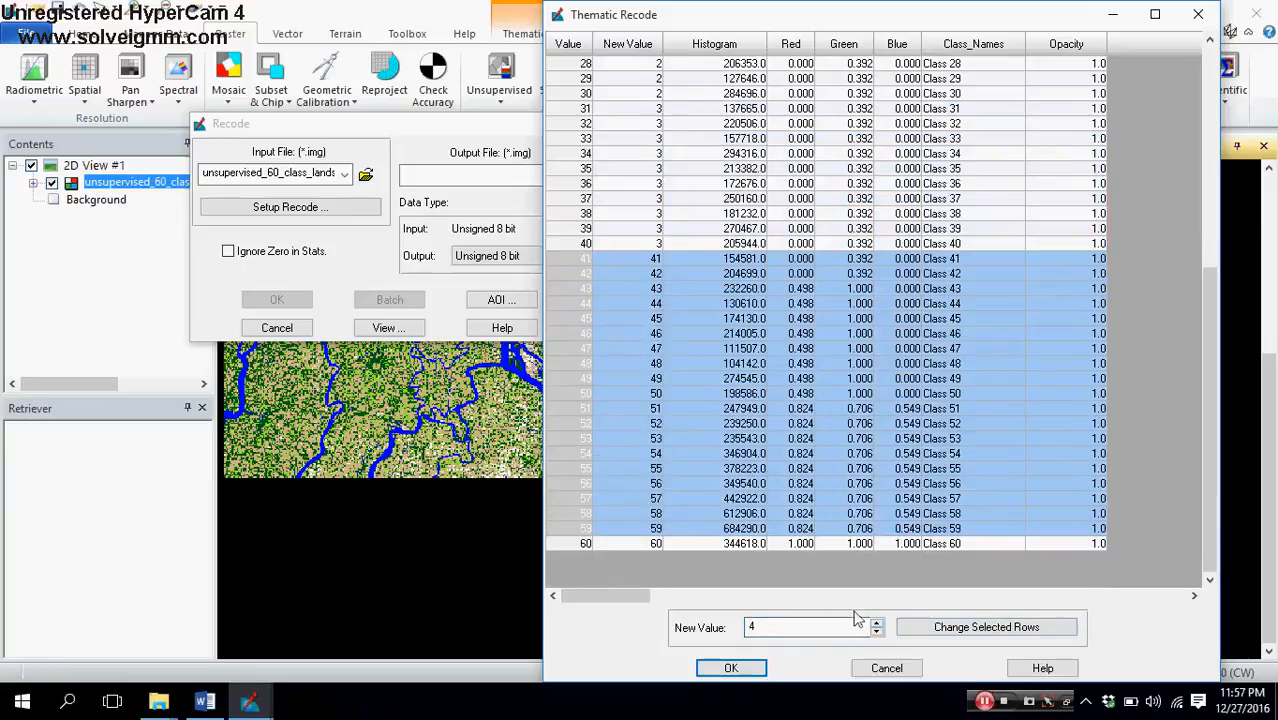
{"action": "left_click", "coordinate": [960, 628]}
Step: Recode the Class 60 row to new value 5 and accept the thematic recode setup
{"action": "scroll", "coordinate": [590, 540], "scroll_direction": "down", "scroll_amount": 1}
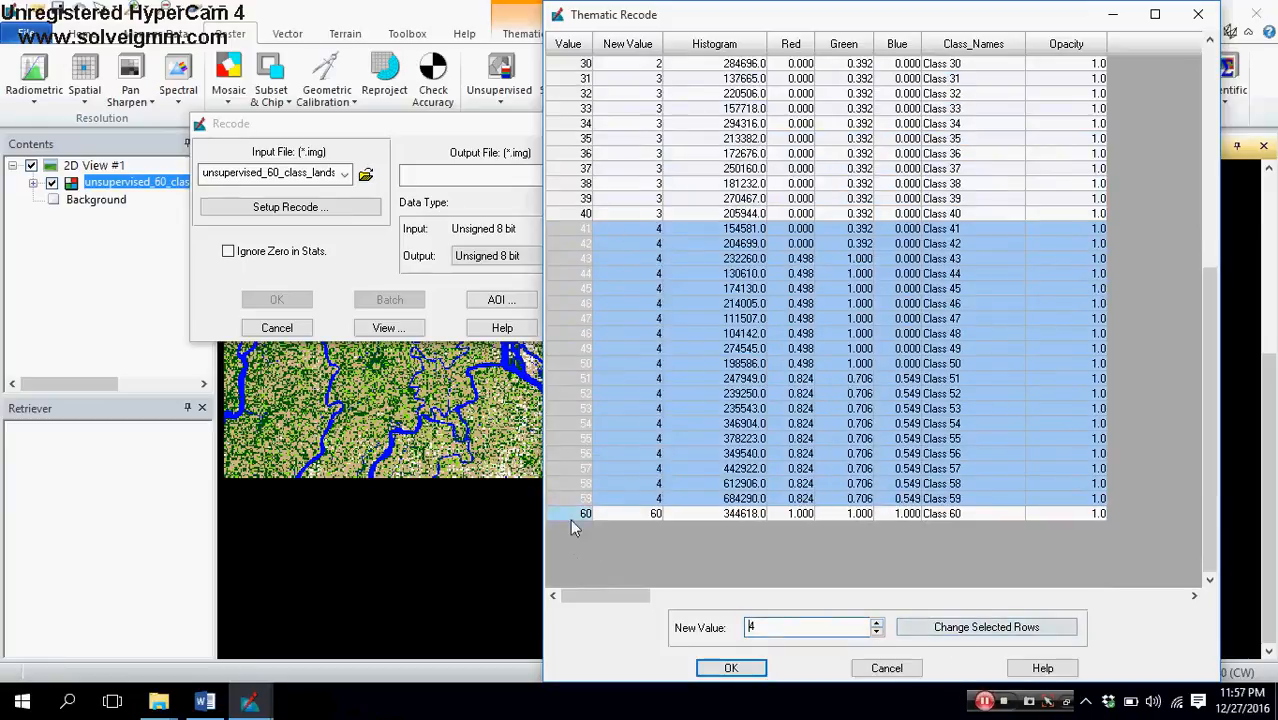
{"action": "left_click", "coordinate": [575, 515]}
{"action": "left_click", "coordinate": [875, 624]}
{"action": "left_click", "coordinate": [903, 627]}
{"action": "left_click", "coordinate": [740, 669]}
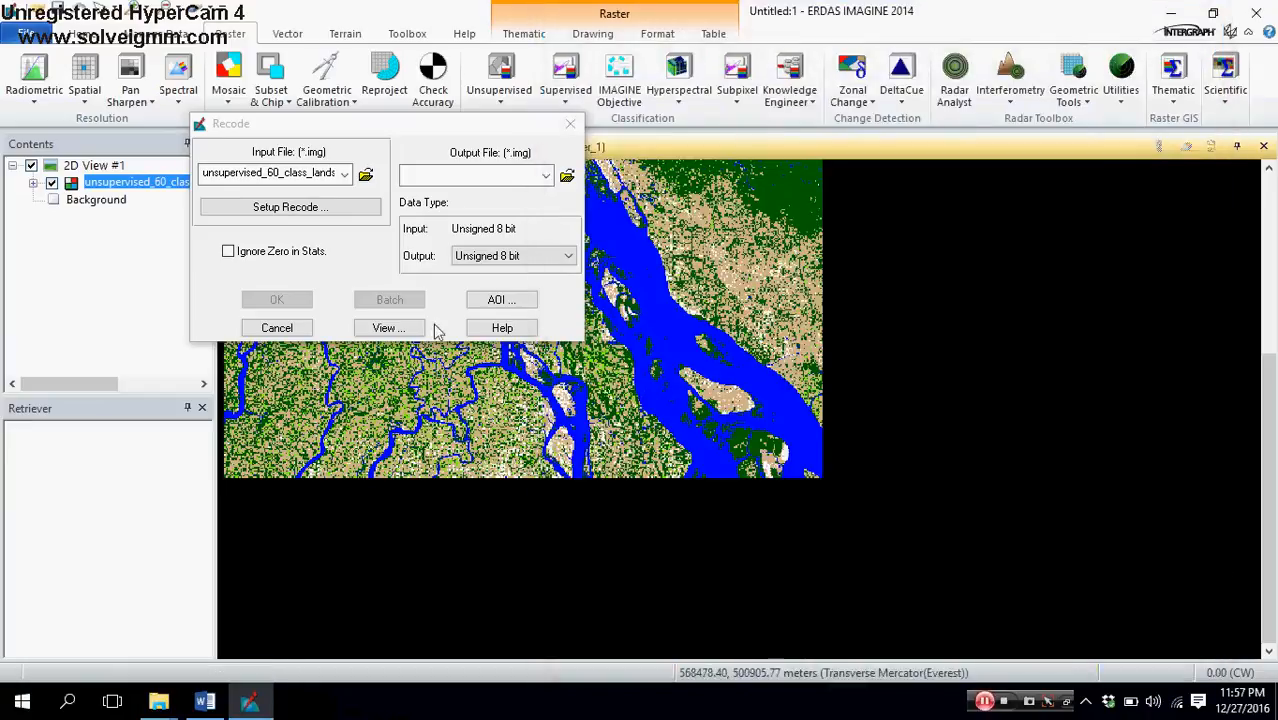
Step: Name the output file Recode_.img, keep Ignore Zero in Stats off, and run the recode
{"action": "left_click", "coordinate": [229, 251]}
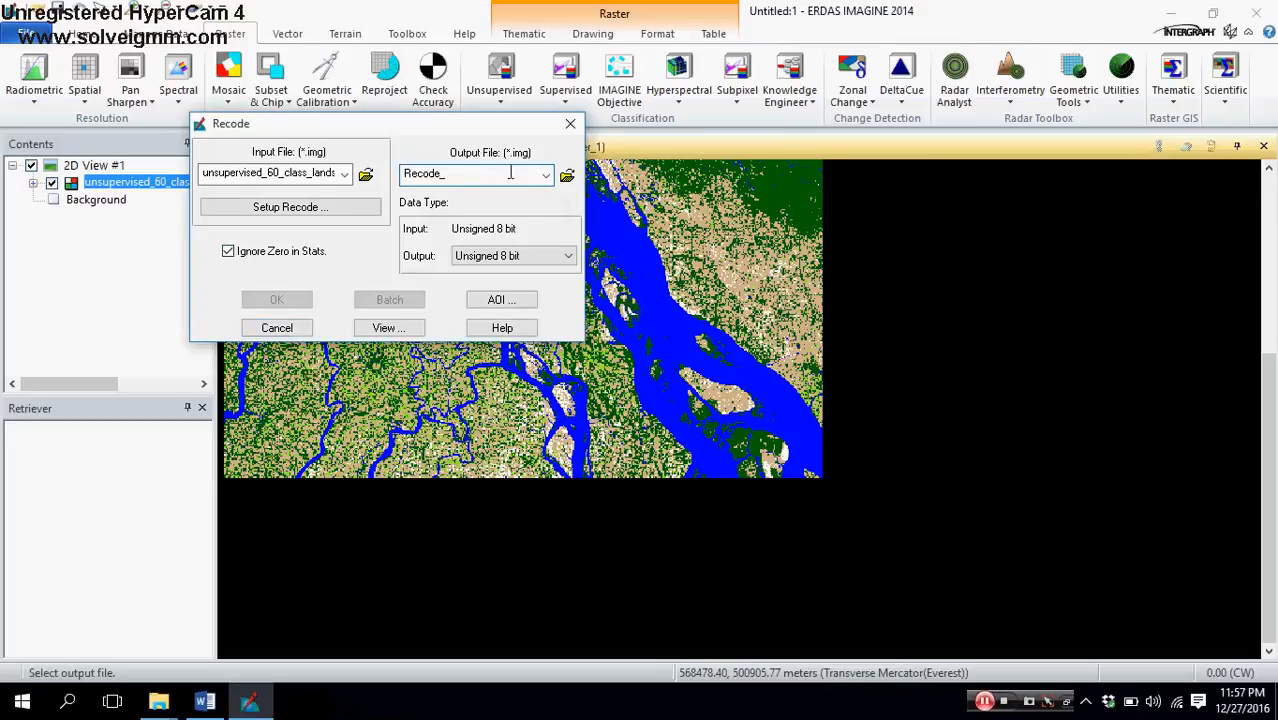
{"action": "left_click", "coordinate": [285, 251]}
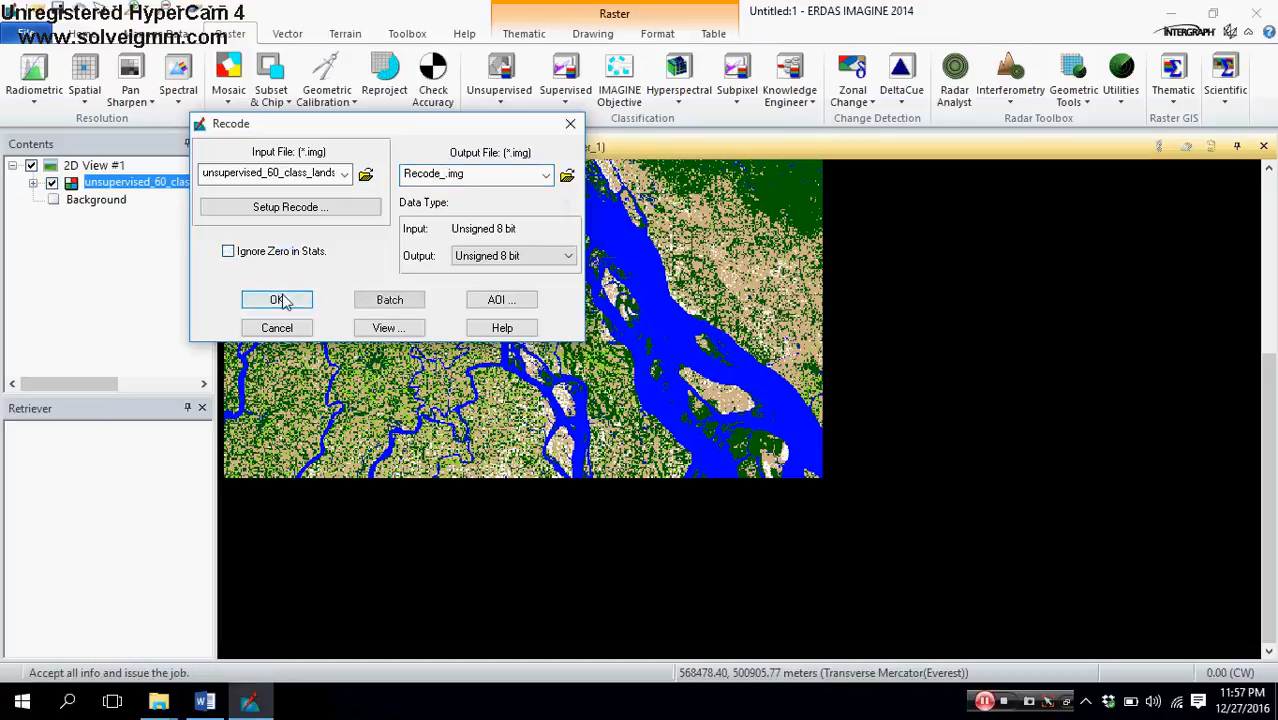
{"action": "left_click", "coordinate": [279, 301]}
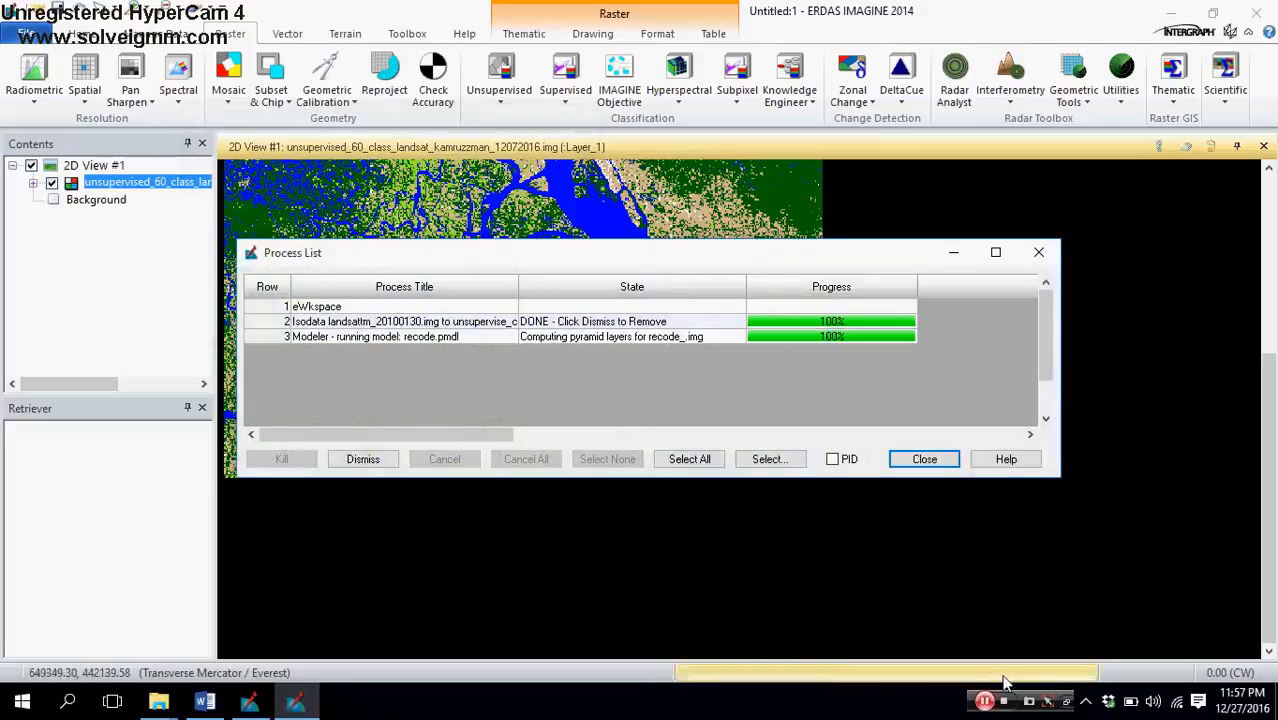
{"action": "left_click", "coordinate": [985, 703]}
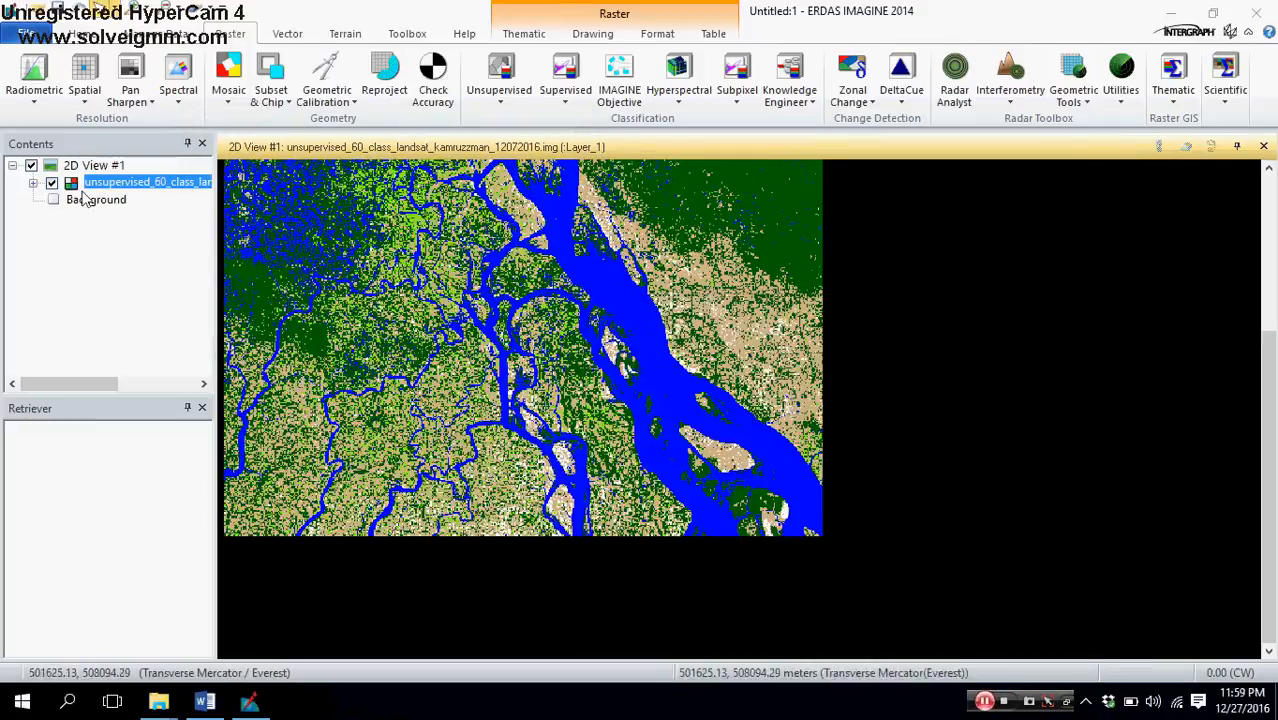
Step: Add recode_.img from the Output folder to 2D View #1 as a raster layer
{"action": "right_click", "coordinate": [94, 166]}
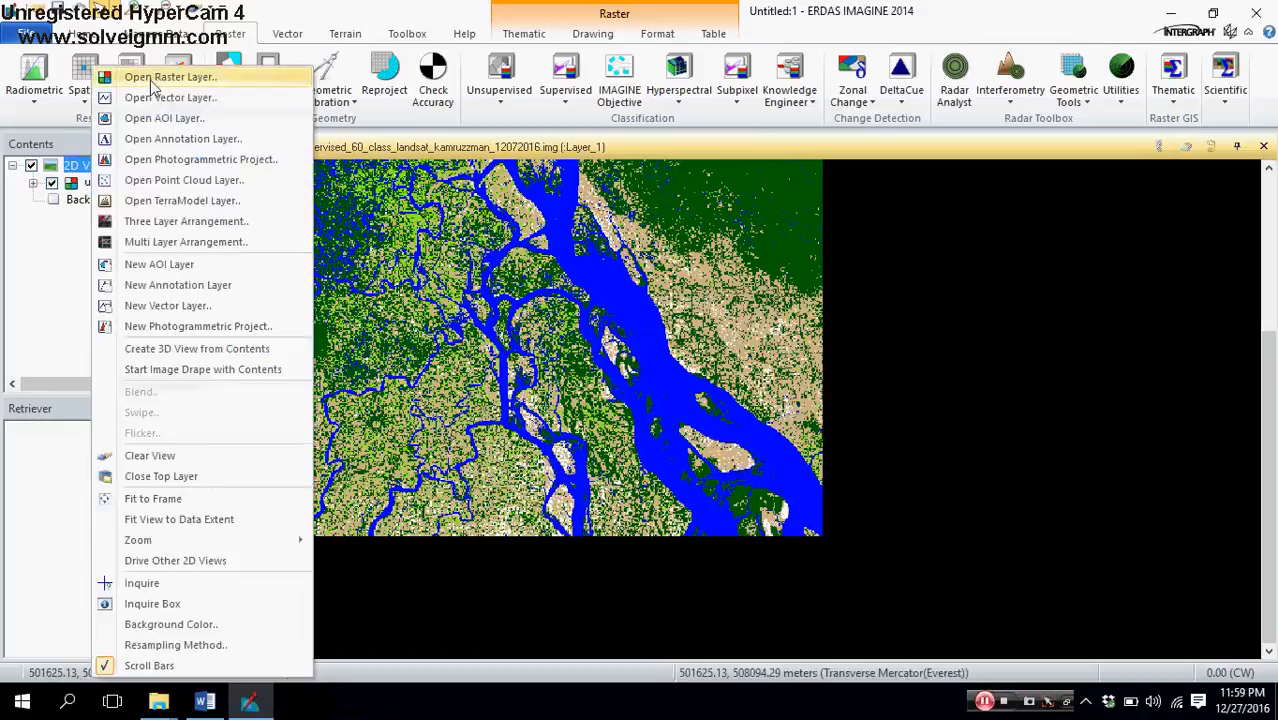
{"action": "left_click", "coordinate": [148, 80]}
{"action": "double_click", "coordinate": [444, 285]}
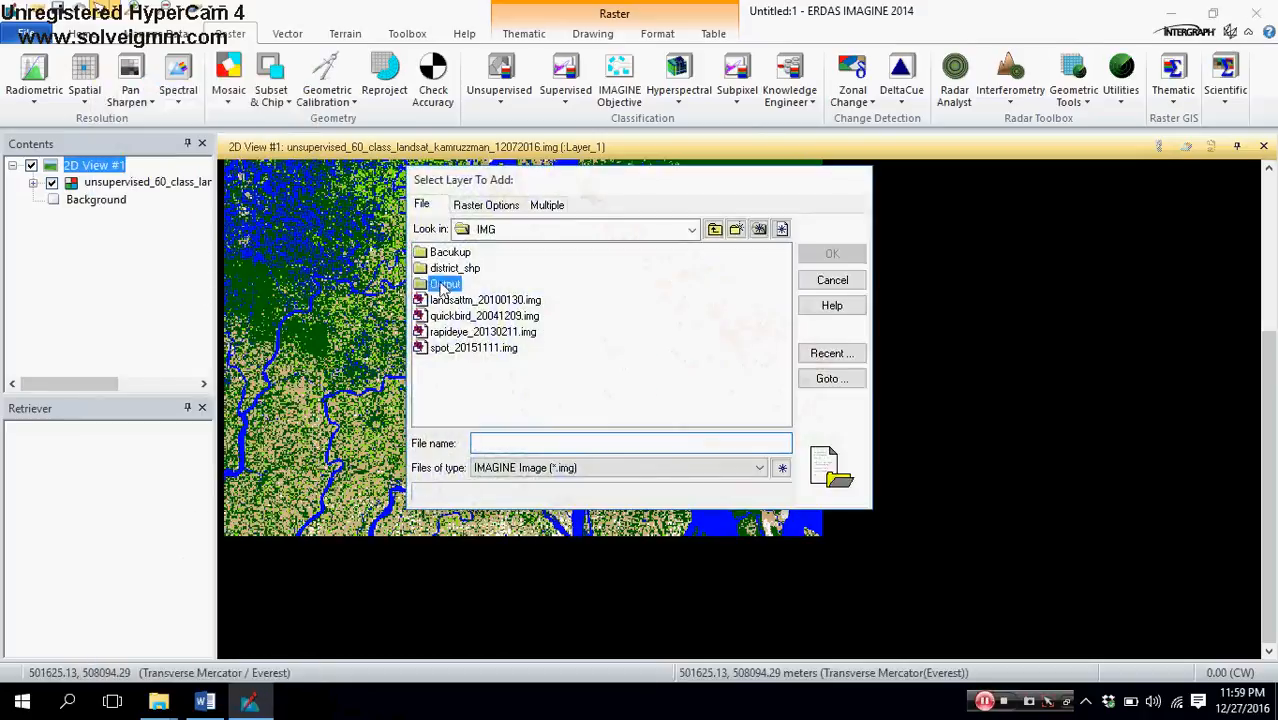
{"action": "left_click", "coordinate": [458, 379]}
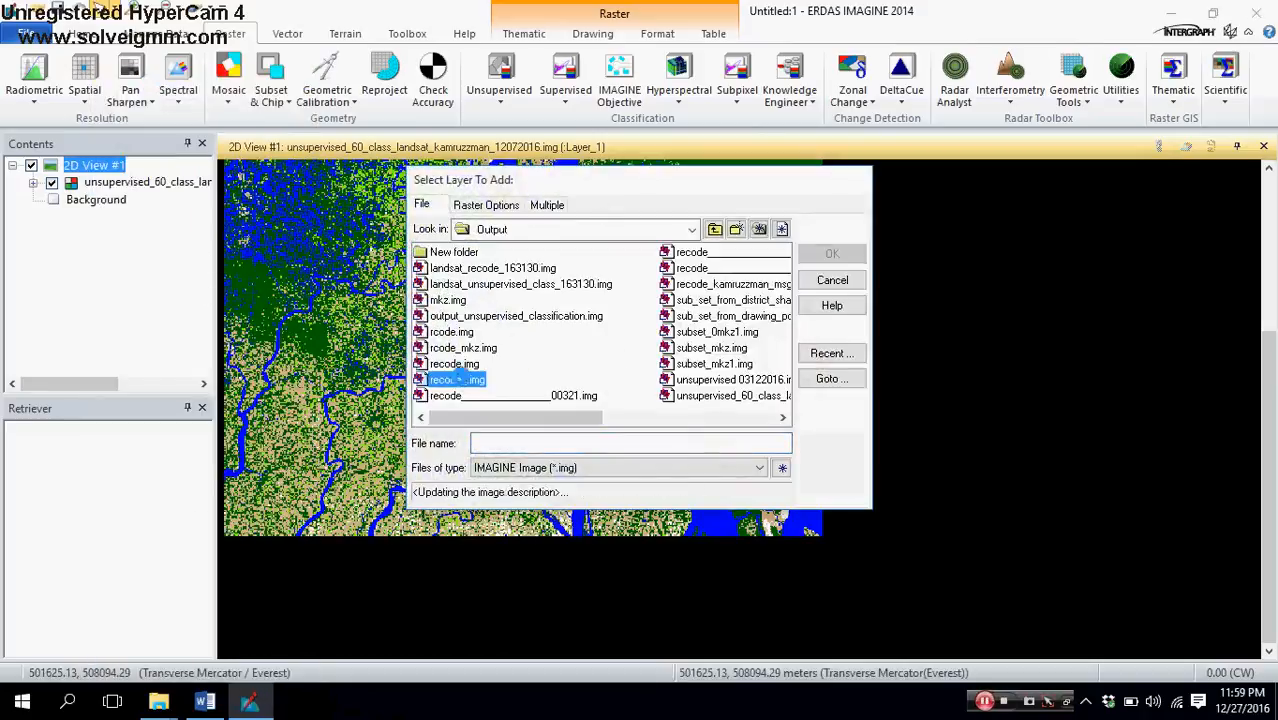
{"action": "left_click", "coordinate": [832, 254]}
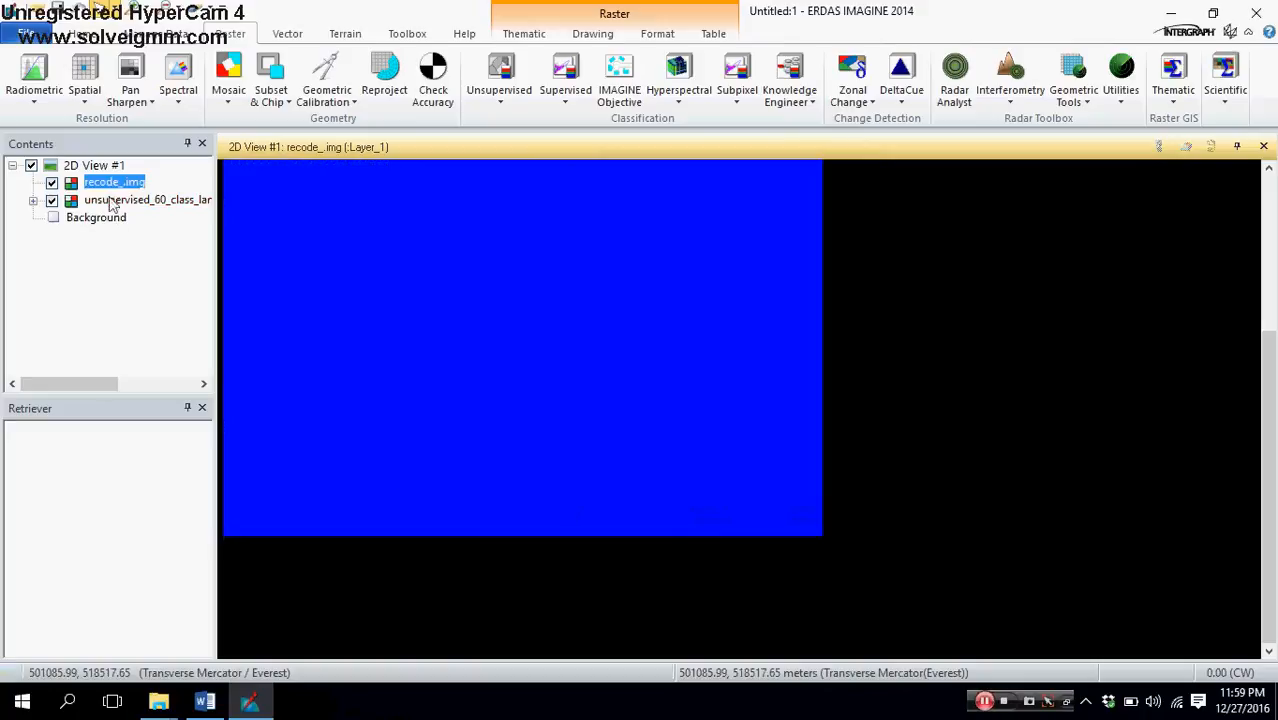
Step: Hide the unsupervised 60-class layer and display the attribute table of recode_.img, enlarged over most of the view
{"action": "left_click", "coordinate": [51, 201]}
{"action": "right_click", "coordinate": [130, 190]}
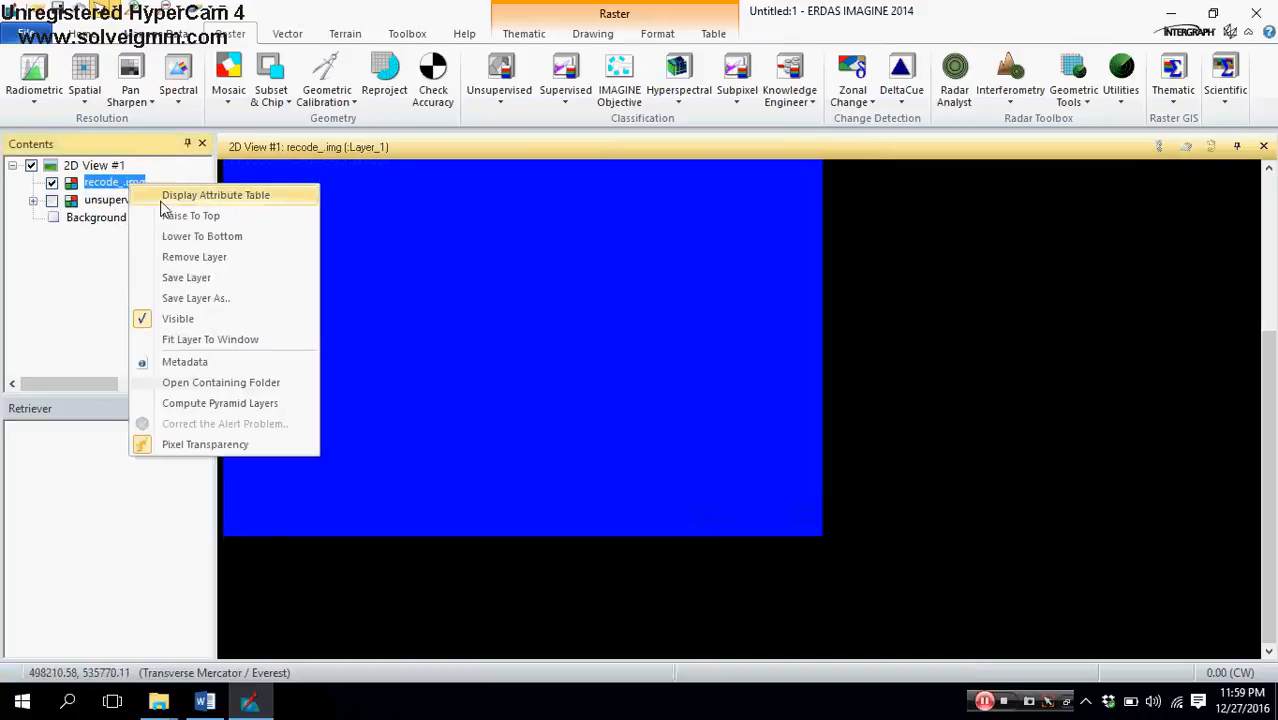
{"action": "left_click", "coordinate": [168, 196]}
{"action": "left_click_drag", "start_coordinate": [562, 550], "coordinate": [602, 290]}
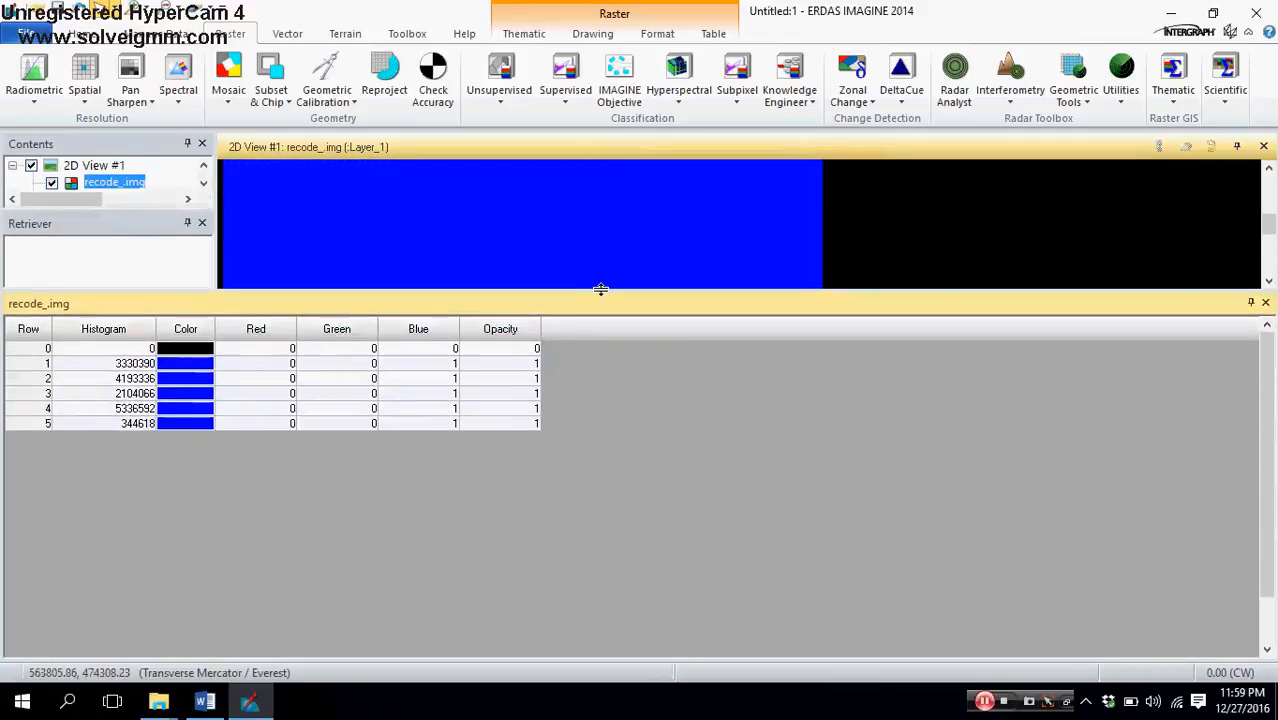
Step: Color row 2 of the recoded image DarkGreen and row 3 chartreuse
{"action": "left_click", "coordinate": [44, 363]}
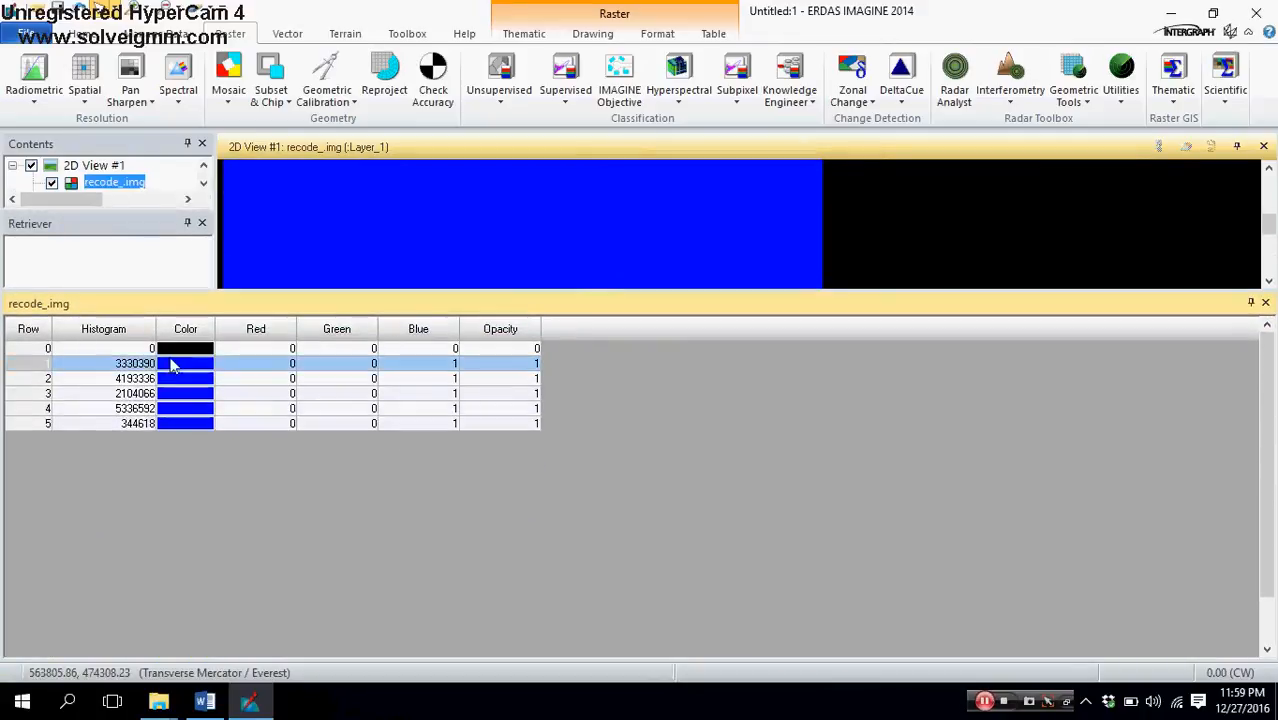
{"action": "left_click", "coordinate": [44, 378]}
{"action": "left_click", "coordinate": [168, 380]}
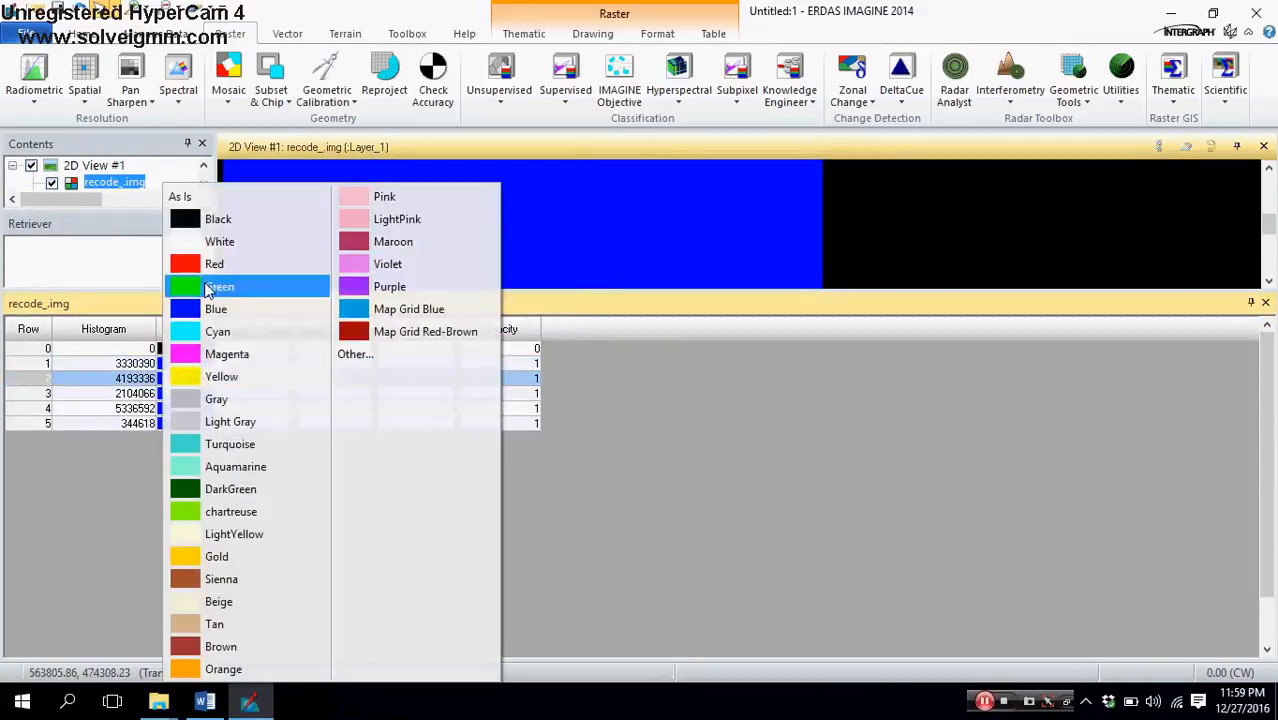
{"action": "left_click", "coordinate": [215, 489]}
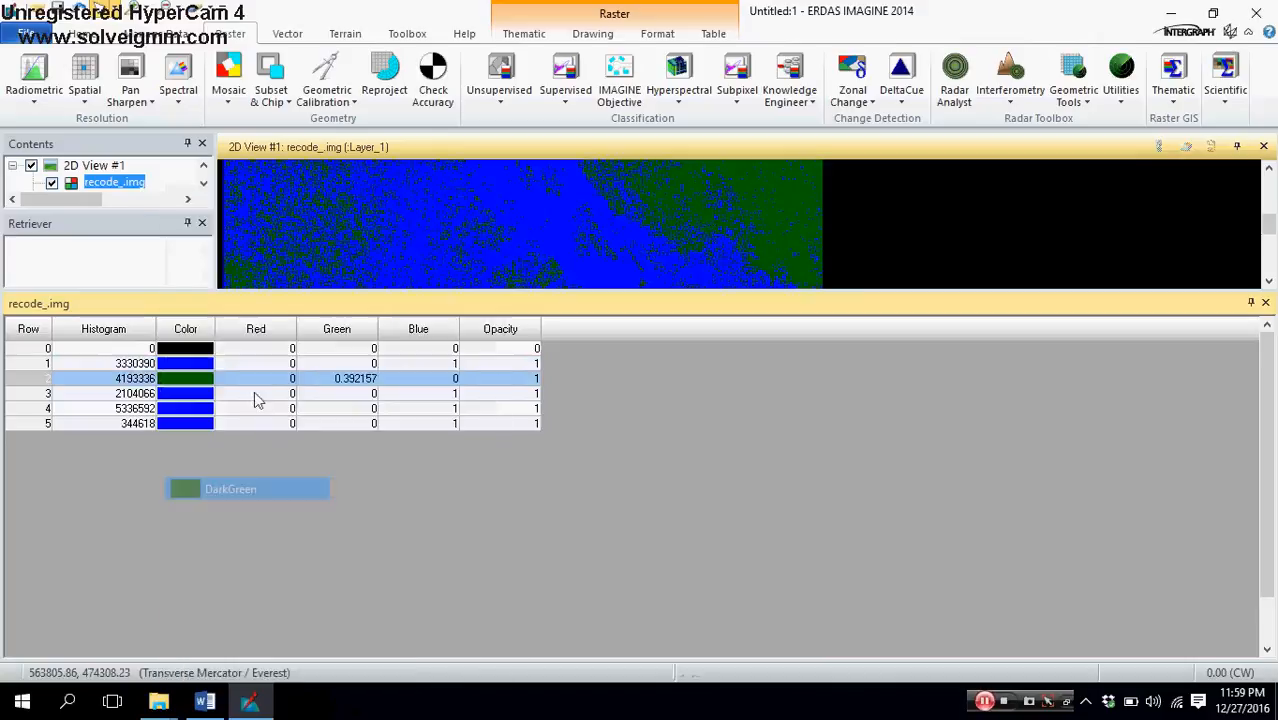
{"action": "left_click", "coordinate": [46, 393]}
{"action": "left_click", "coordinate": [186, 396]}
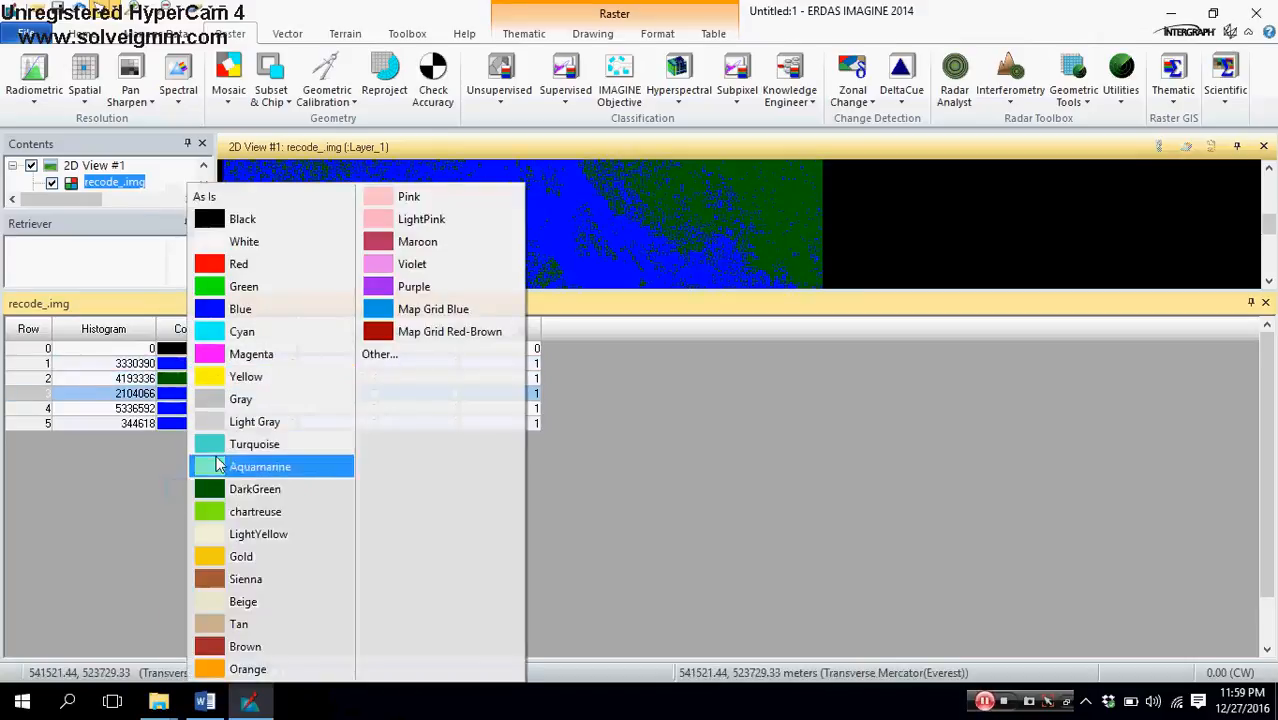
{"action": "left_click", "coordinate": [220, 511]}
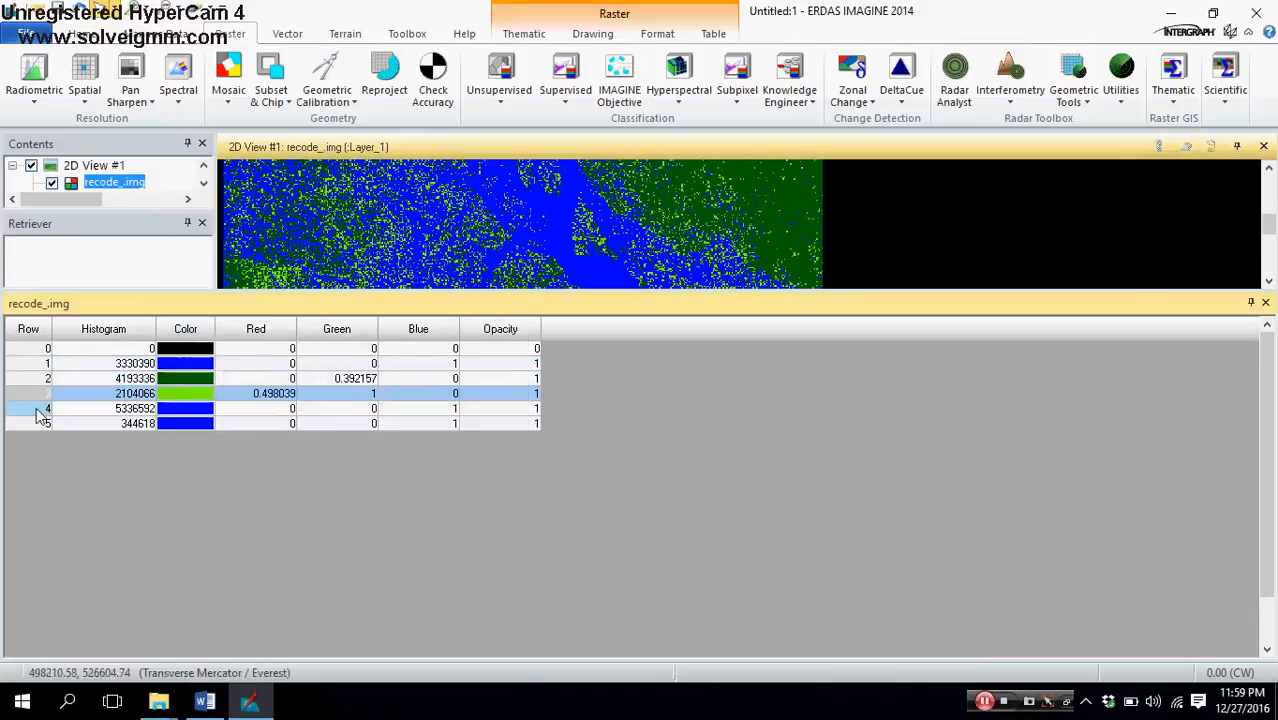
Step: Color row 4 of the recoded image Sienna and row 5 White
{"action": "left_click", "coordinate": [46, 408]}
{"action": "left_click", "coordinate": [186, 412]}
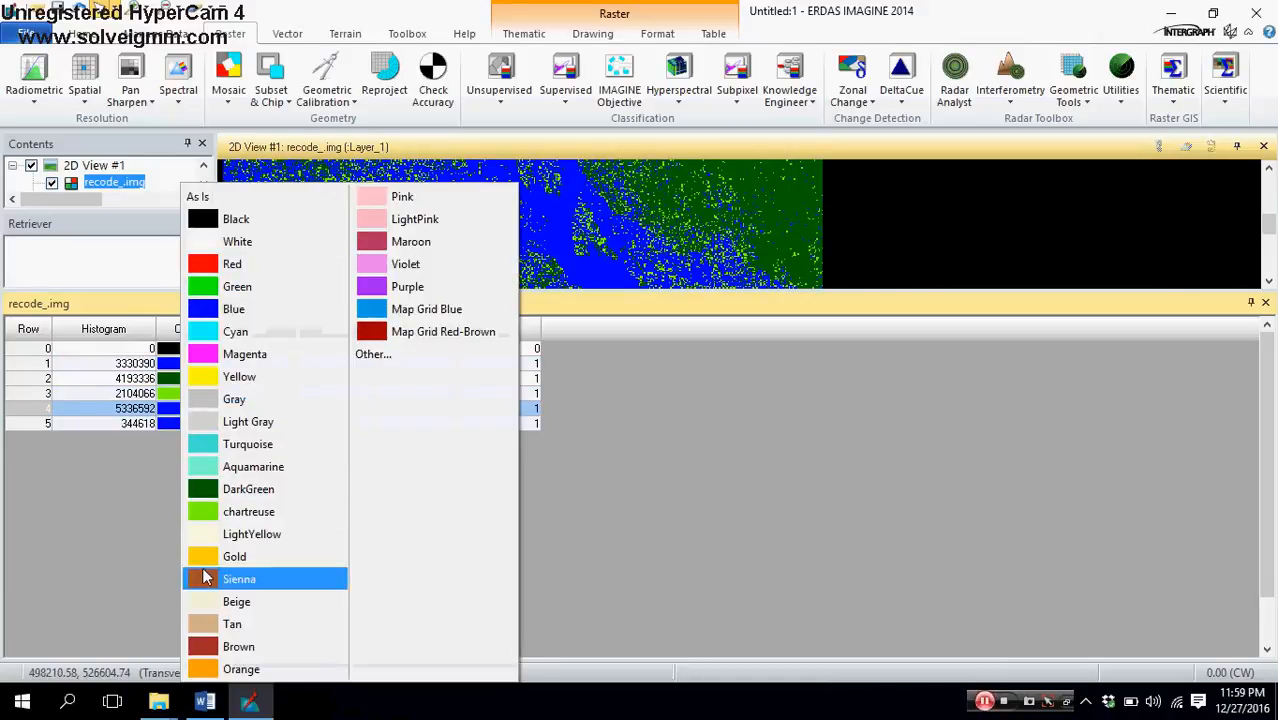
{"action": "left_click", "coordinate": [206, 579]}
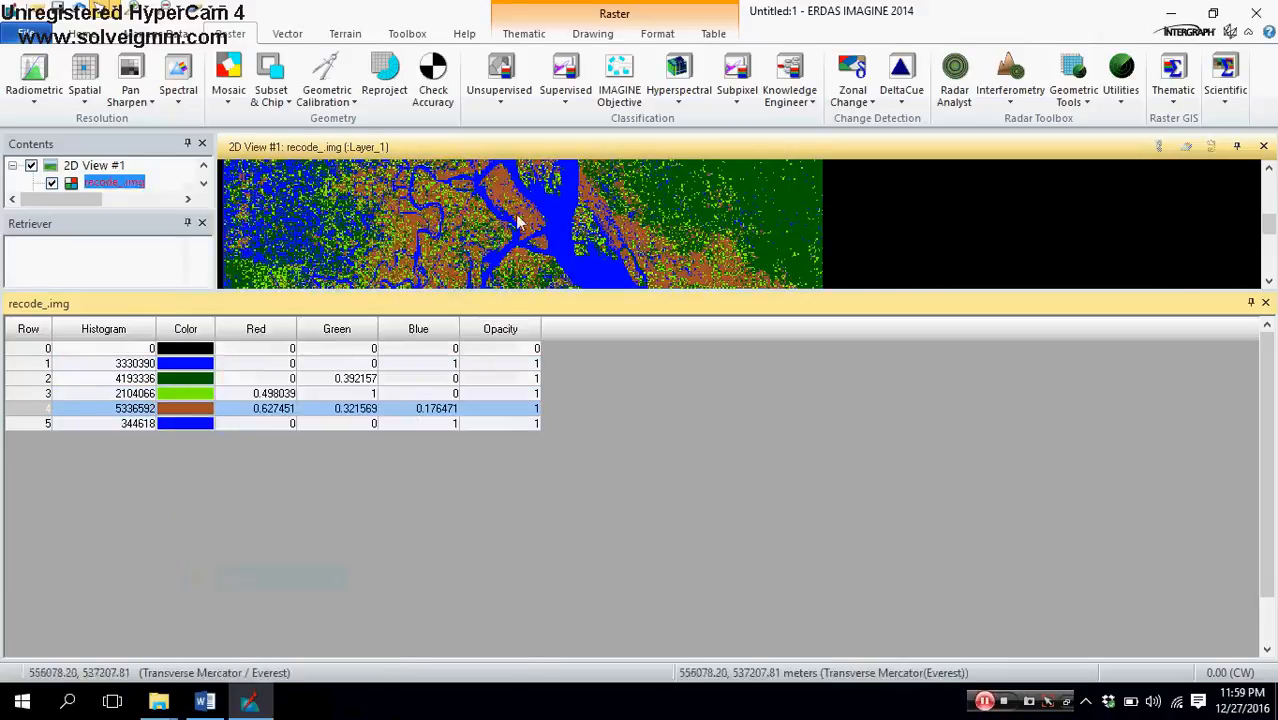
{"action": "left_click", "coordinate": [48, 424]}
{"action": "left_click", "coordinate": [186, 423]}
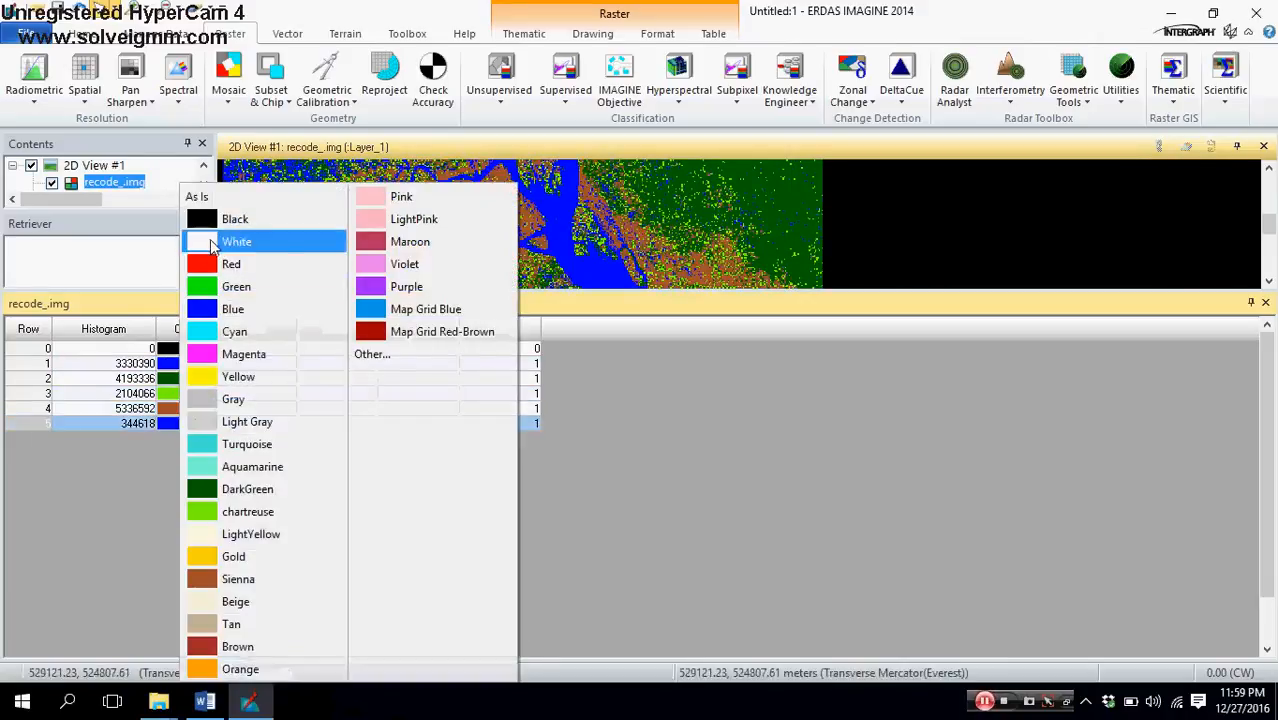
{"action": "left_click", "coordinate": [210, 246]}
Step: Shrink the attribute table to reveal more of the recoded image, and bring up the table editing tools
{"action": "scroll", "coordinate": [593, 248], "scroll_direction": "up", "scroll_amount": 2}
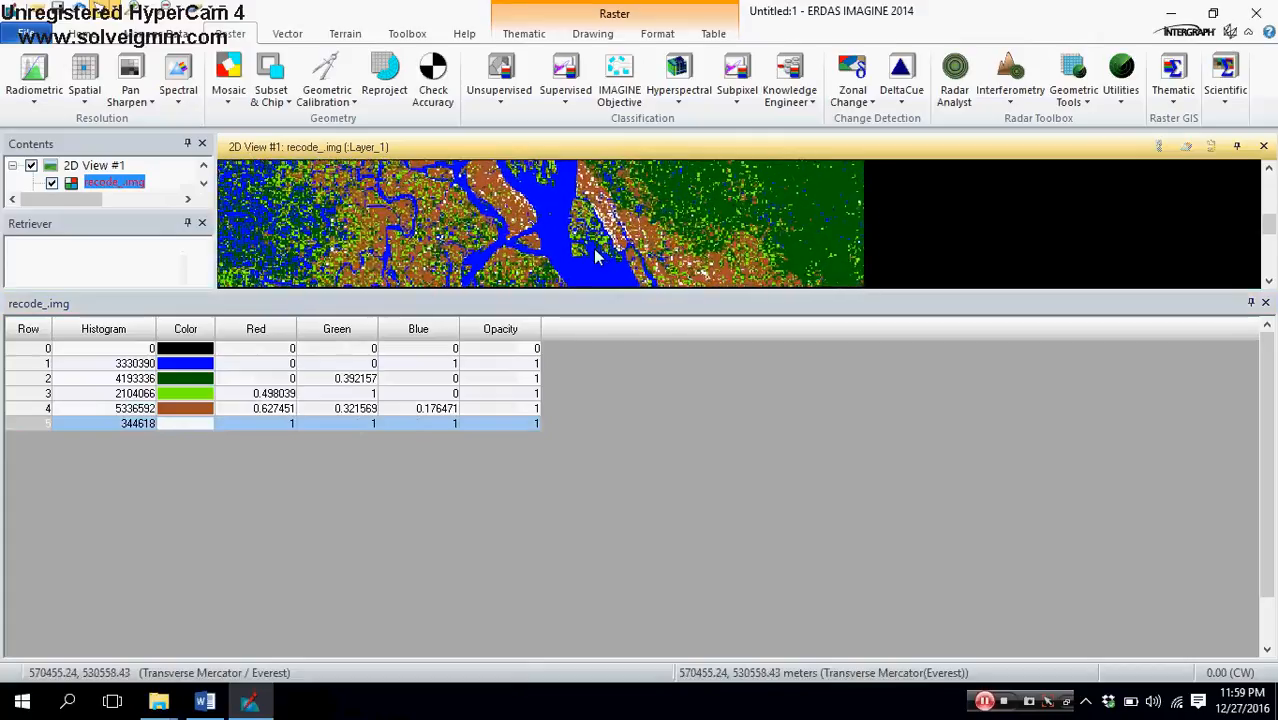
{"action": "scroll", "coordinate": [648, 236], "scroll_direction": "down", "scroll_amount": 2}
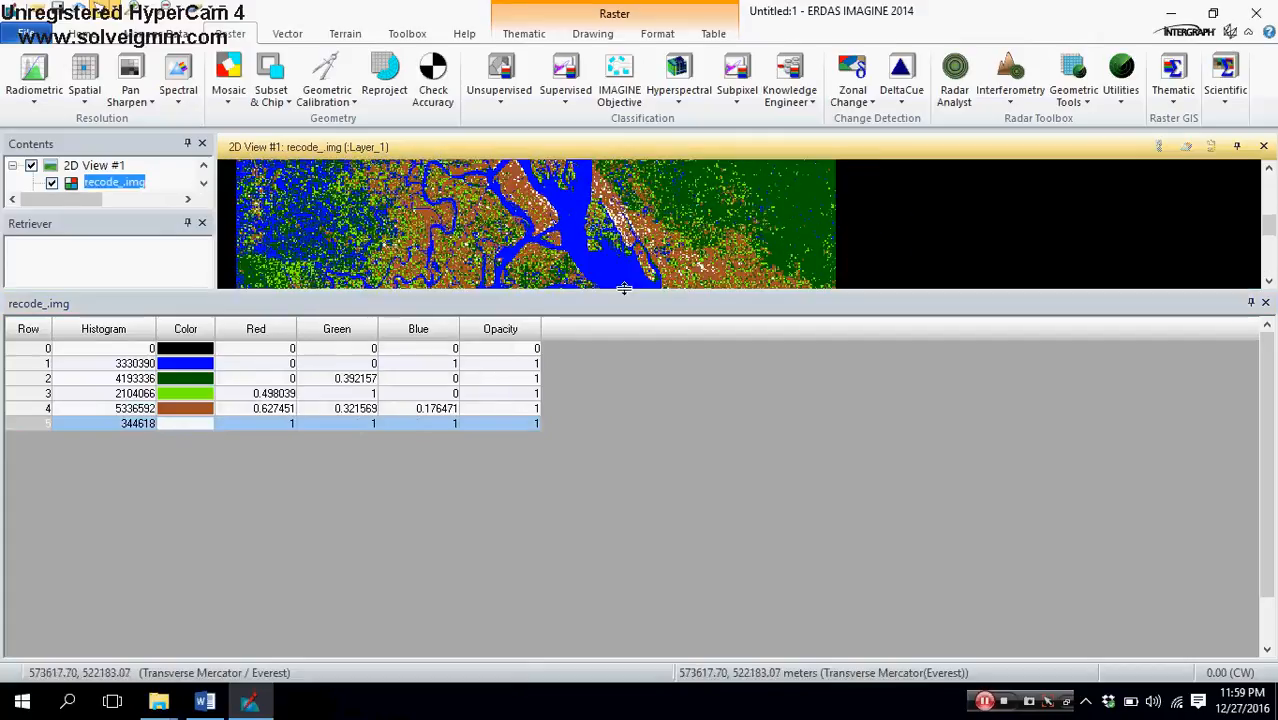
{"action": "left_click_drag", "start_coordinate": [624, 290], "coordinate": [622, 388]}
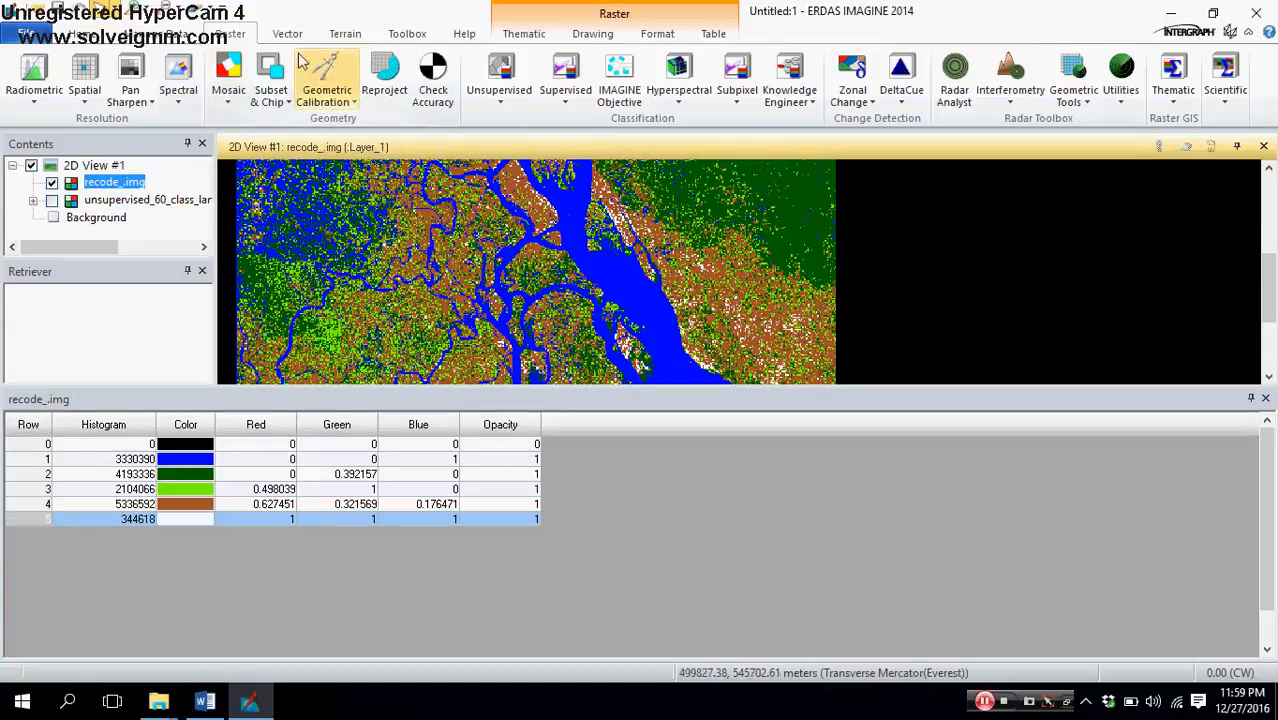
{"action": "left_click", "coordinate": [716, 34]}
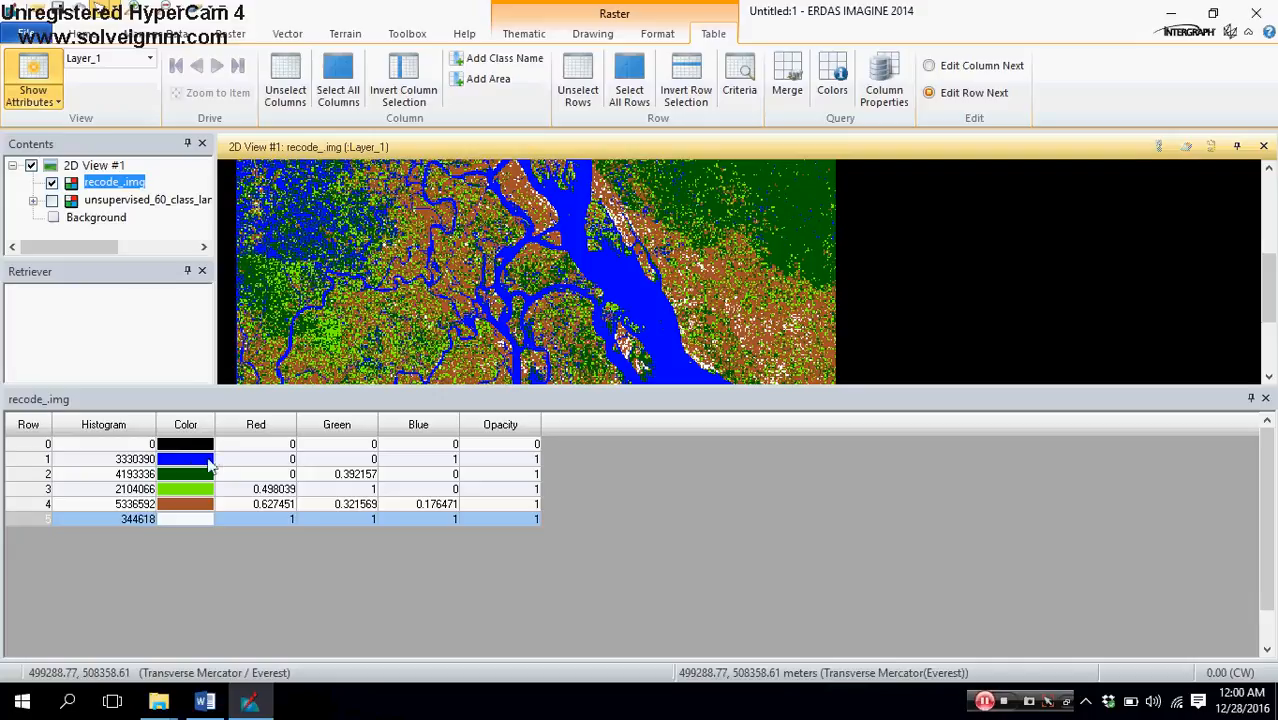
Step: Add a class name column to the recoded image's attribute table, naming row 1 Water and row 2 Tree
{"action": "left_click", "coordinate": [500, 58]}
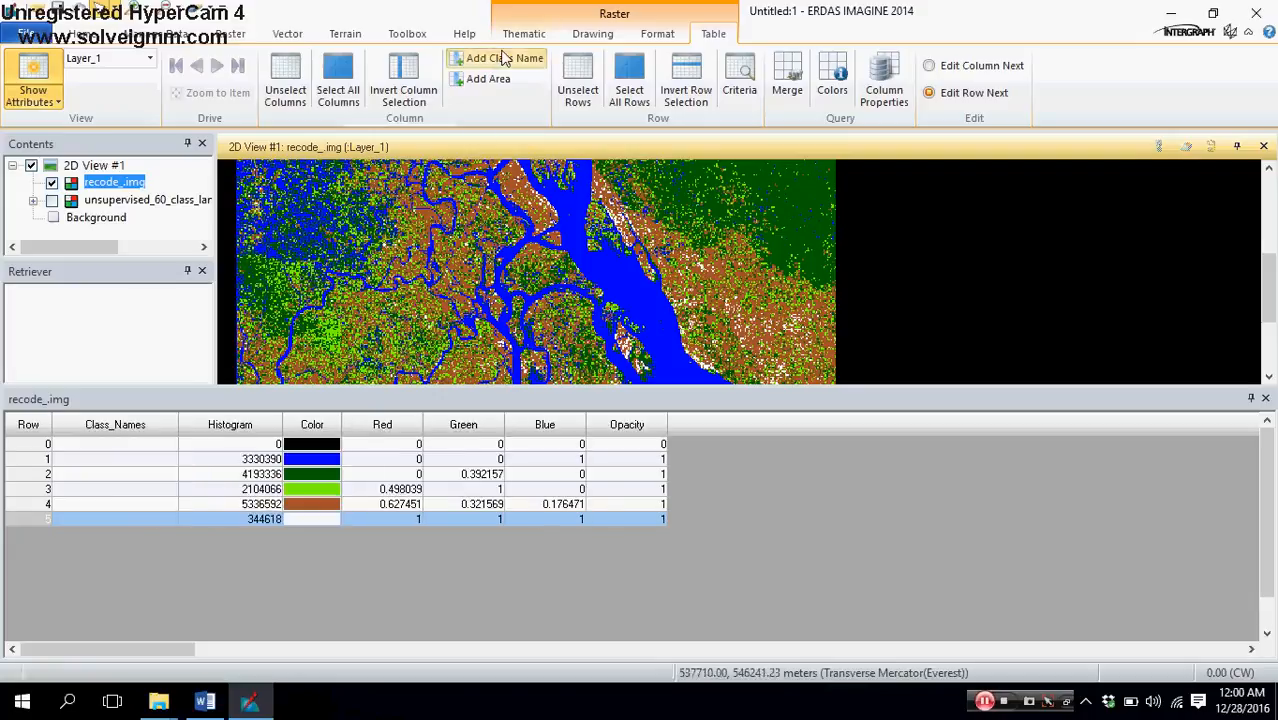
{"action": "left_click", "coordinate": [102, 457]}
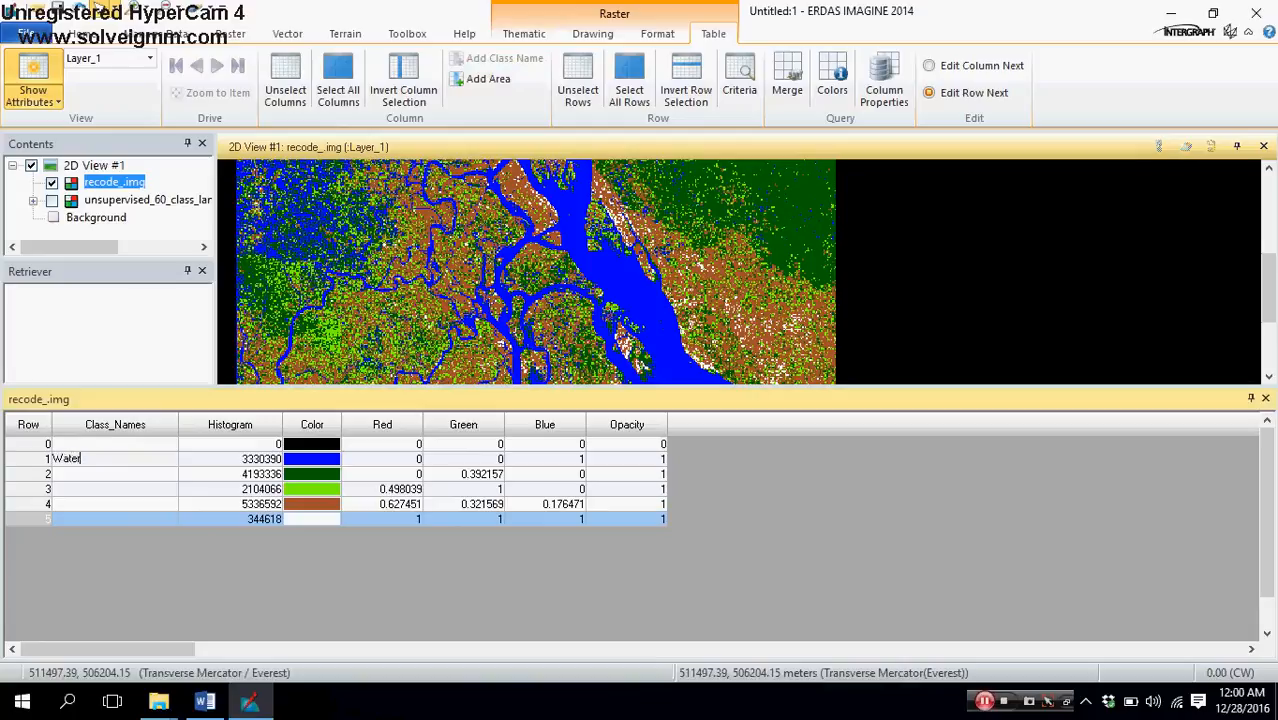
{"action": "left_click", "coordinate": [102, 474]}
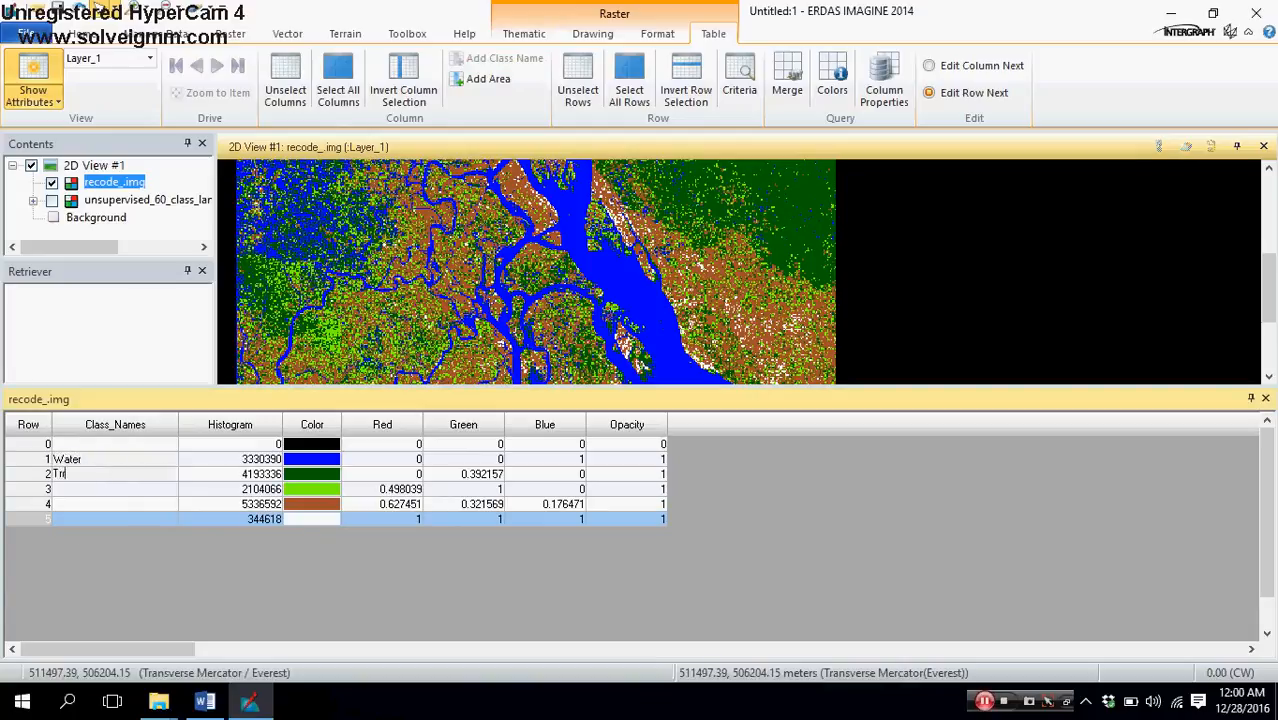
{"action": "key", "text": "Return"}
Step: Name row 3 Grassland, row 4 Soil and row 5 Sand/Eroded Soil in the class name column
{"action": "left_click", "coordinate": [107, 487]}
{"action": "type", "text": "Grassland"}
{"action": "left_click", "coordinate": [117, 503]}
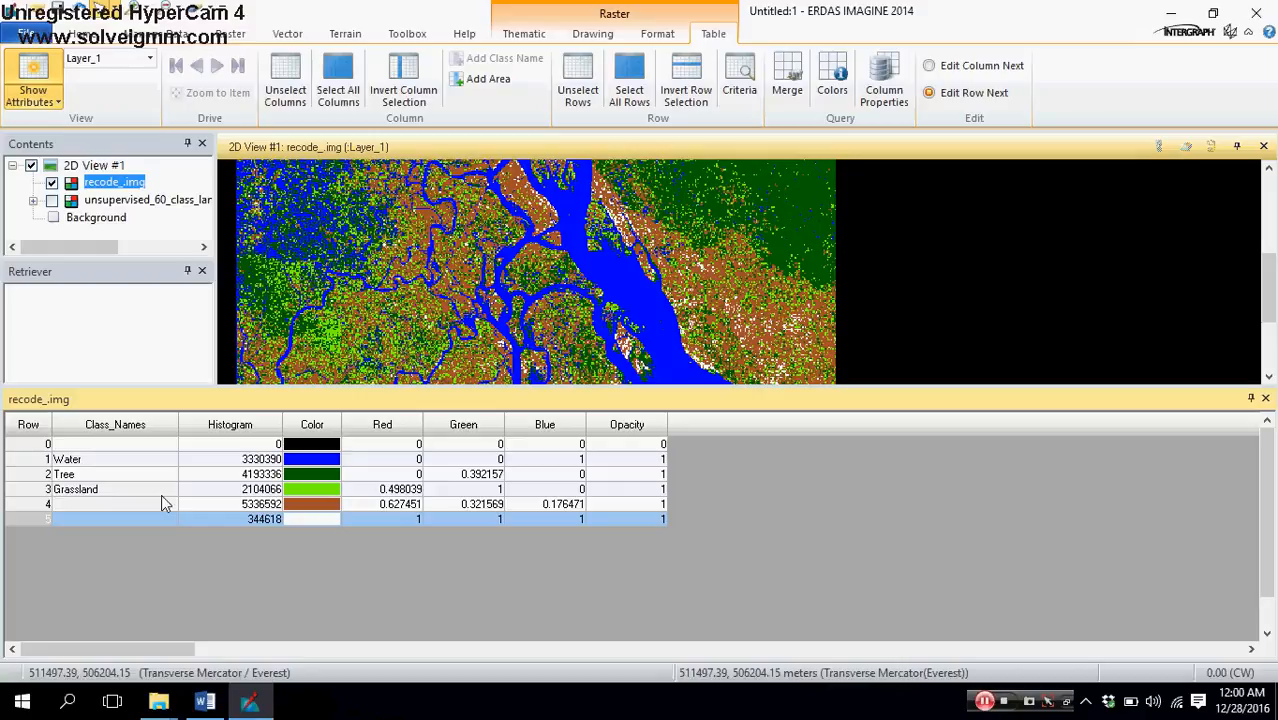
{"action": "type", "text": "Soi"}
{"action": "left_click", "coordinate": [109, 519]}
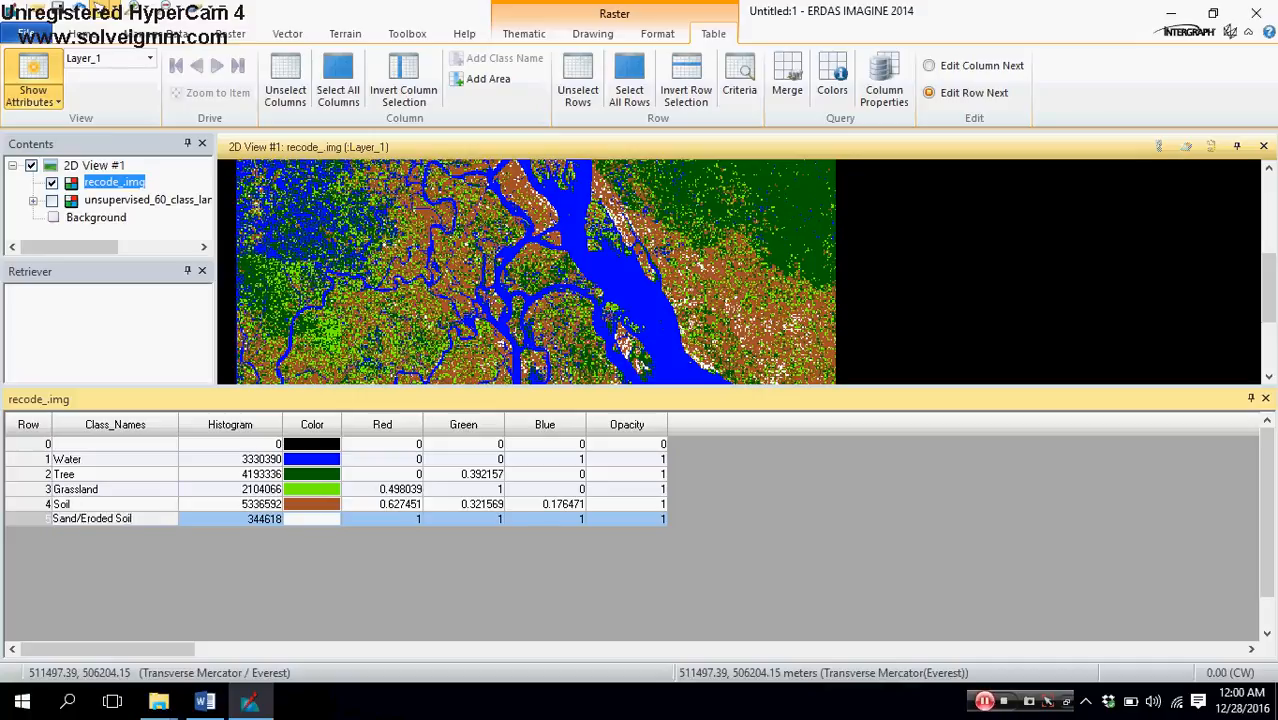
Step: Close the attribute table, saving the changes to recode_.img, and remove that layer from the view
{"action": "left_click", "coordinate": [1265, 399]}
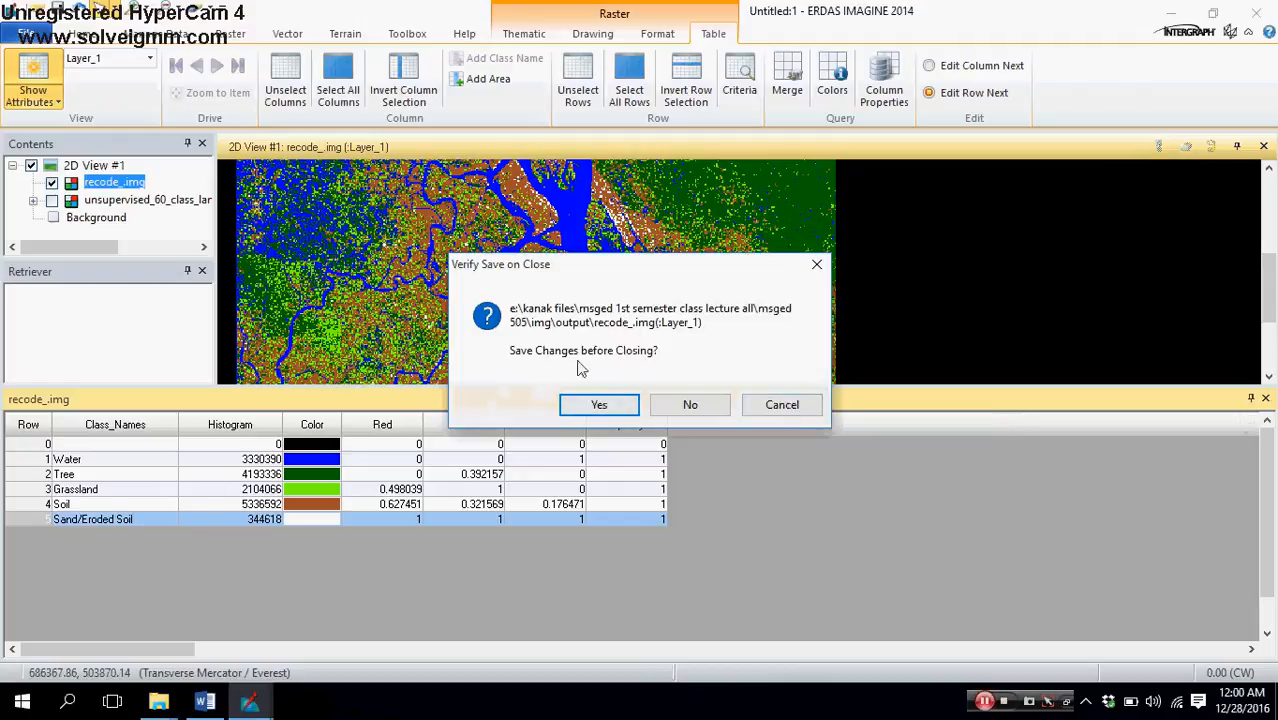
{"action": "left_click", "coordinate": [599, 405]}
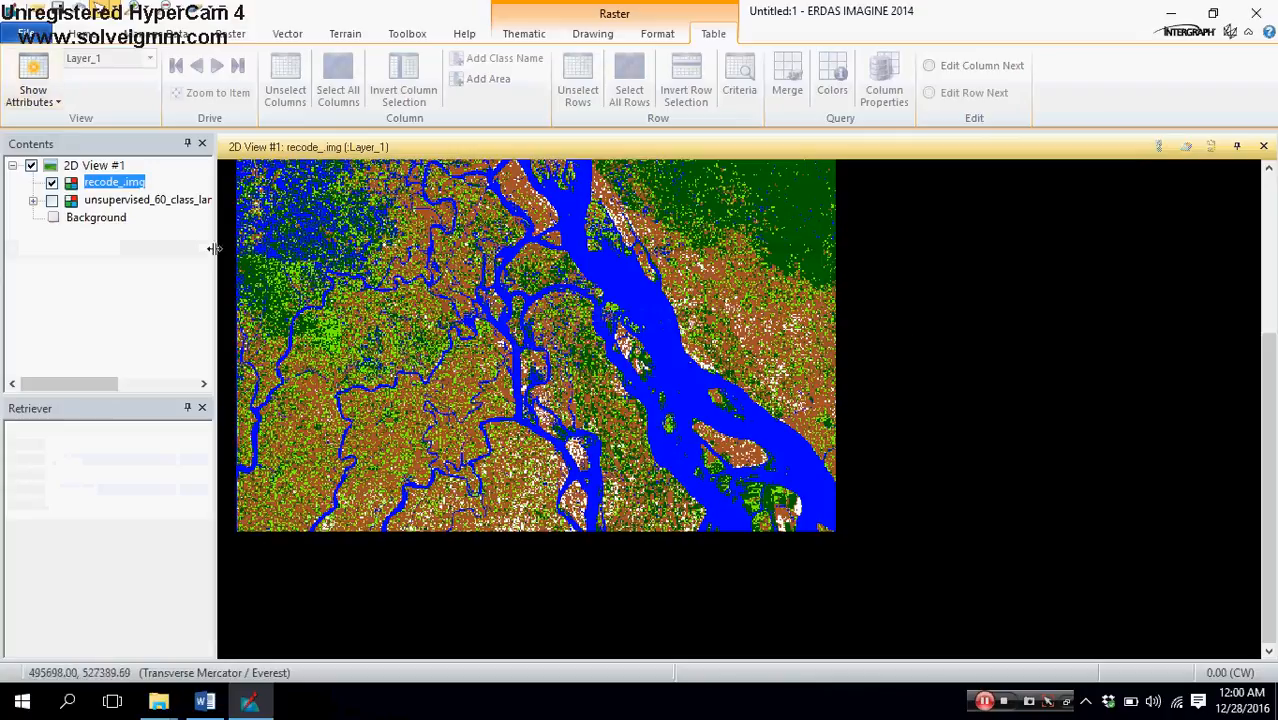
{"action": "right_click", "coordinate": [93, 189]}
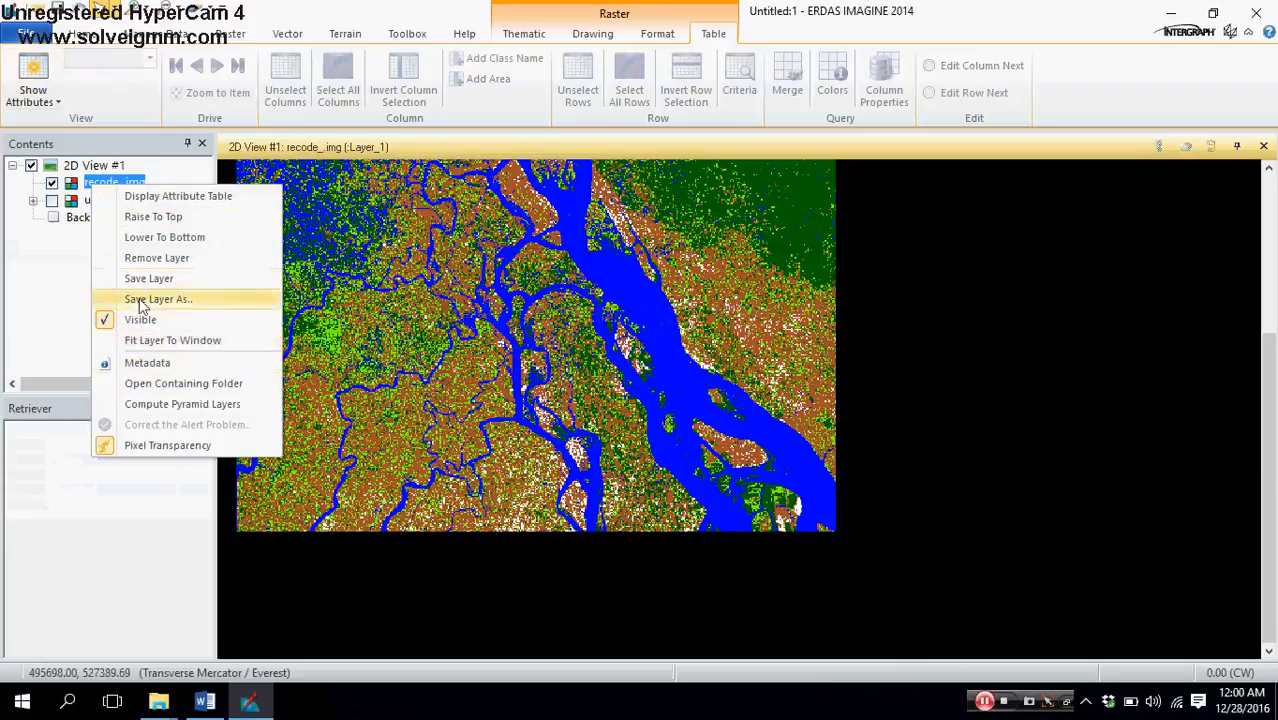
{"action": "left_click", "coordinate": [157, 258]}
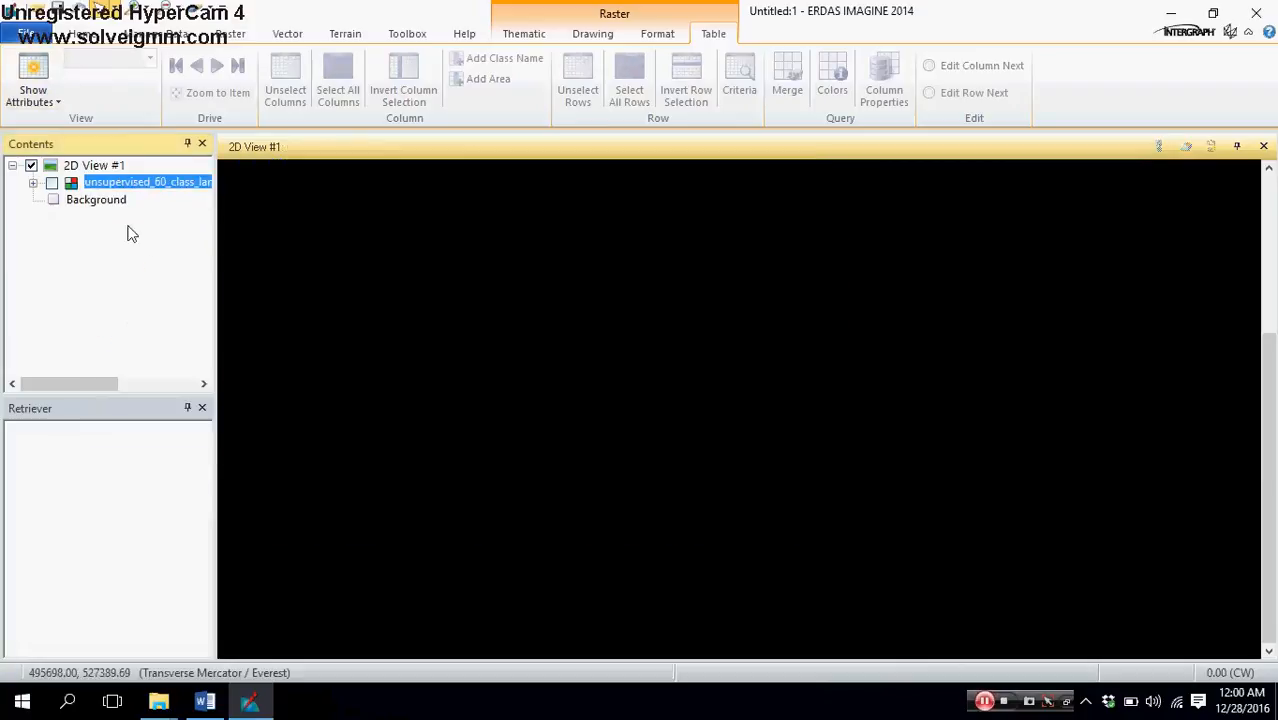
Step: Add the existing recoded Landsat image from New folder inside the Output folder to the 2D view as a raster layer
{"action": "right_click", "coordinate": [101, 163]}
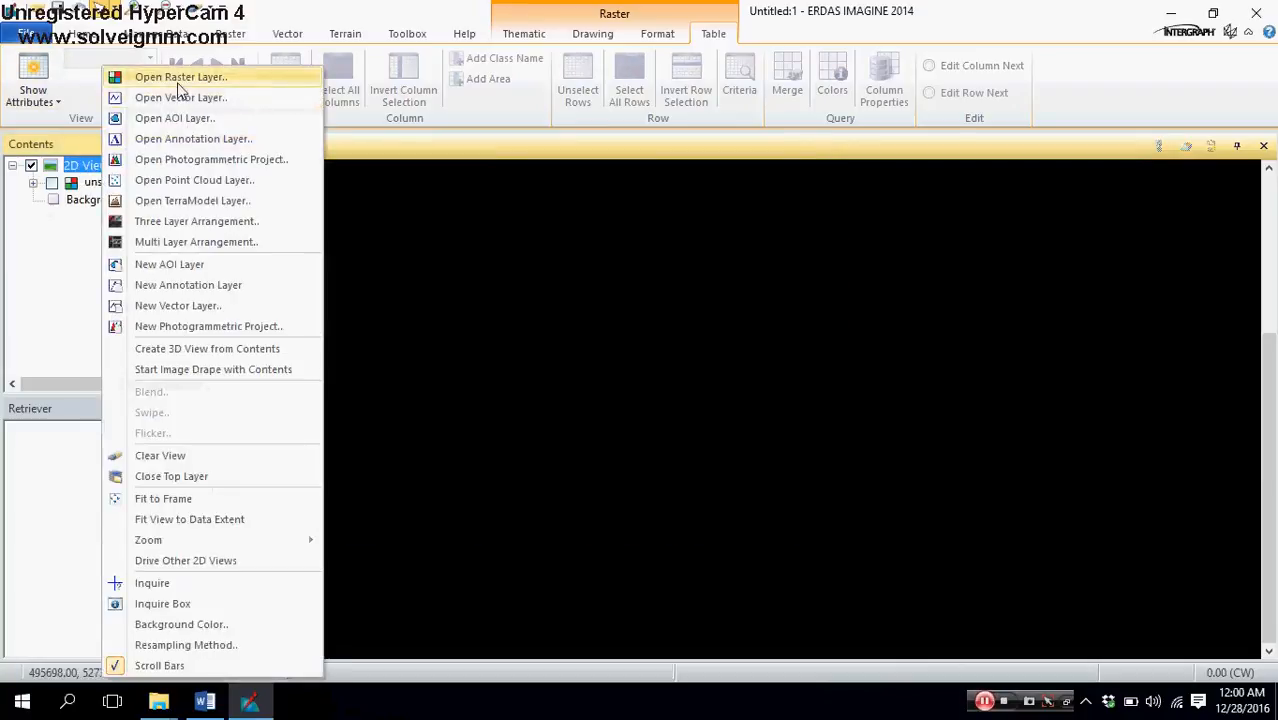
{"action": "left_click", "coordinate": [178, 82]}
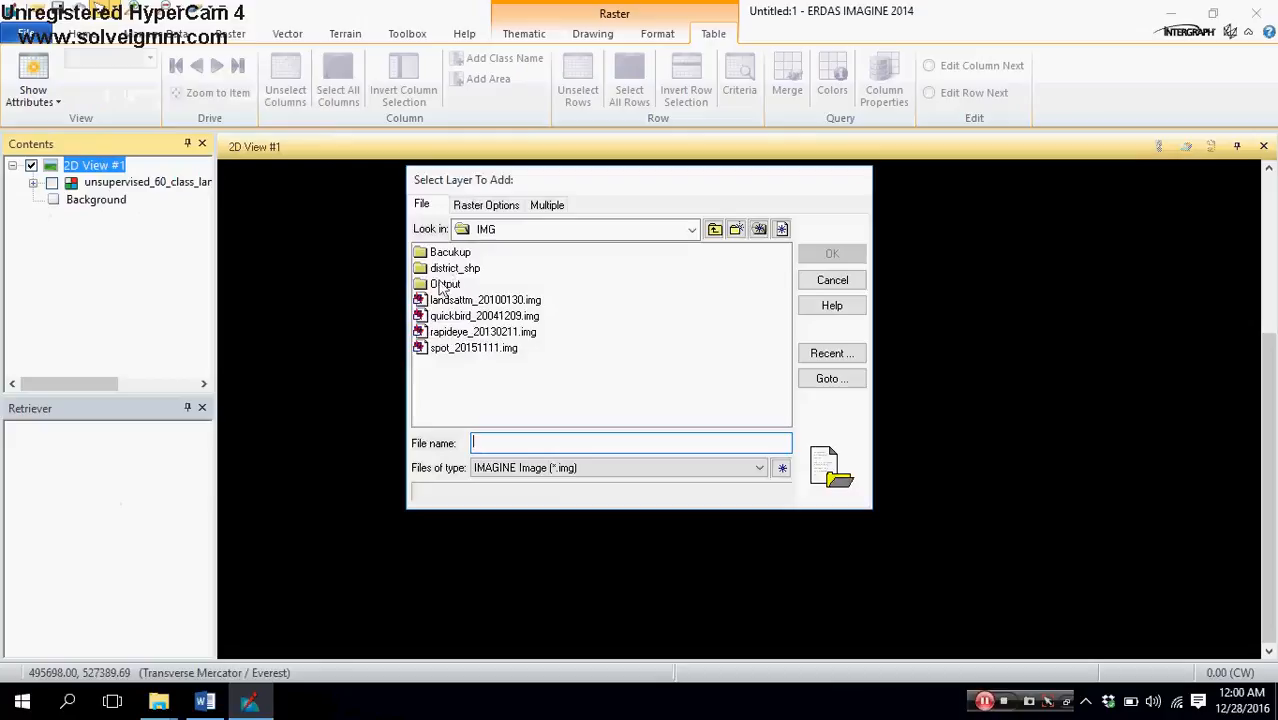
{"action": "double_click", "coordinate": [443, 285]}
{"action": "double_click", "coordinate": [442, 252]}
{"action": "left_click", "coordinate": [441, 253]}
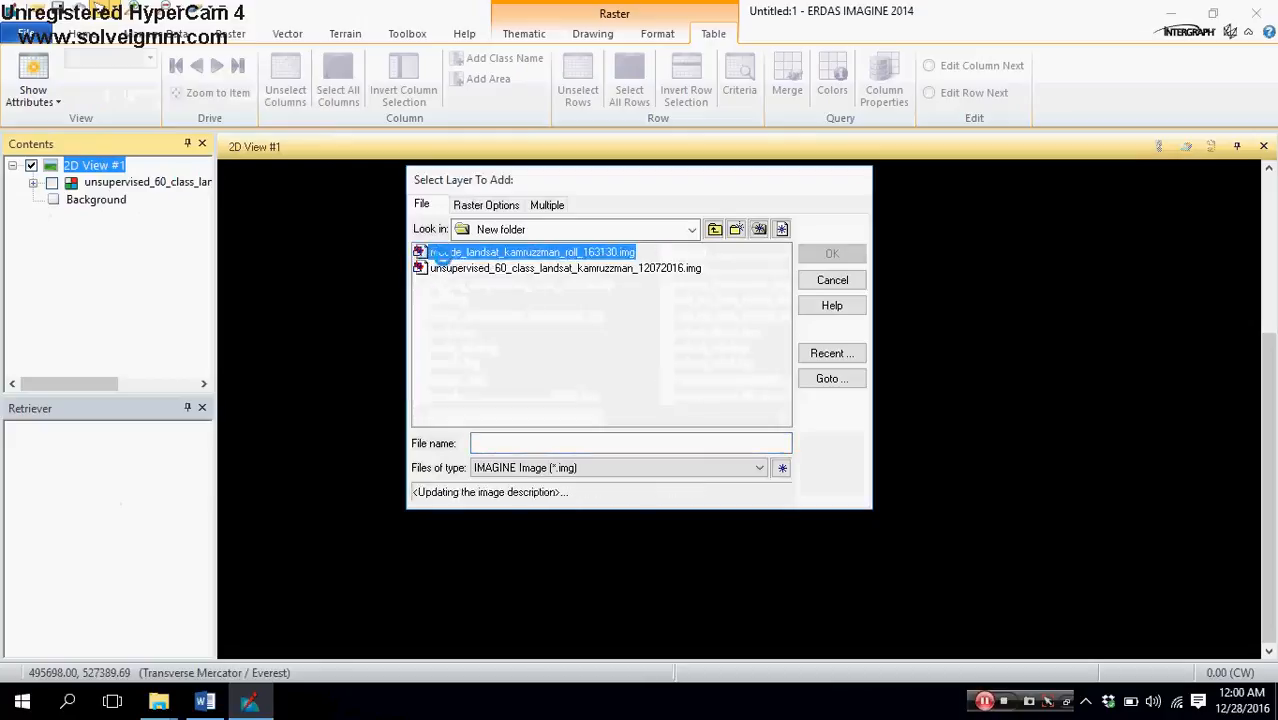
{"action": "double_click", "coordinate": [441, 253]}
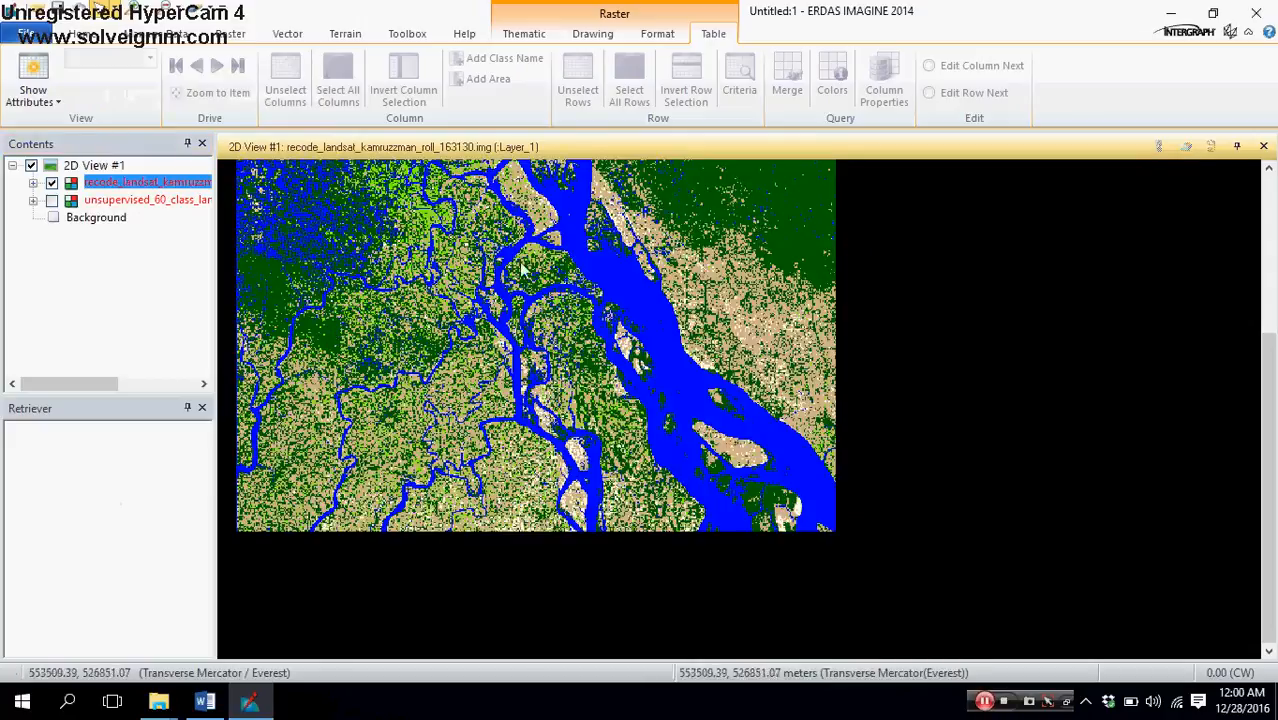
Step: Display the attribute table of the newly added recoded Landsat layer
{"action": "right_click", "coordinate": [150, 184]}
{"action": "left_click", "coordinate": [183, 214]}
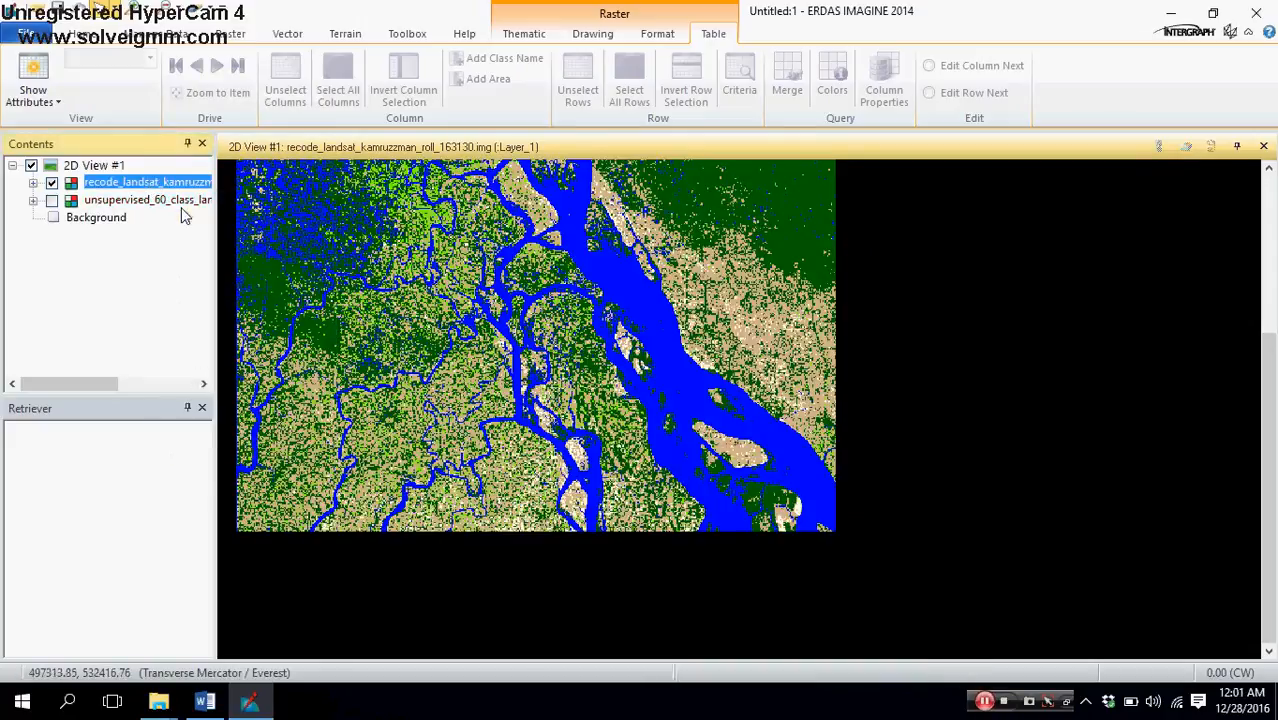
{"action": "right_click", "coordinate": [100, 188]}
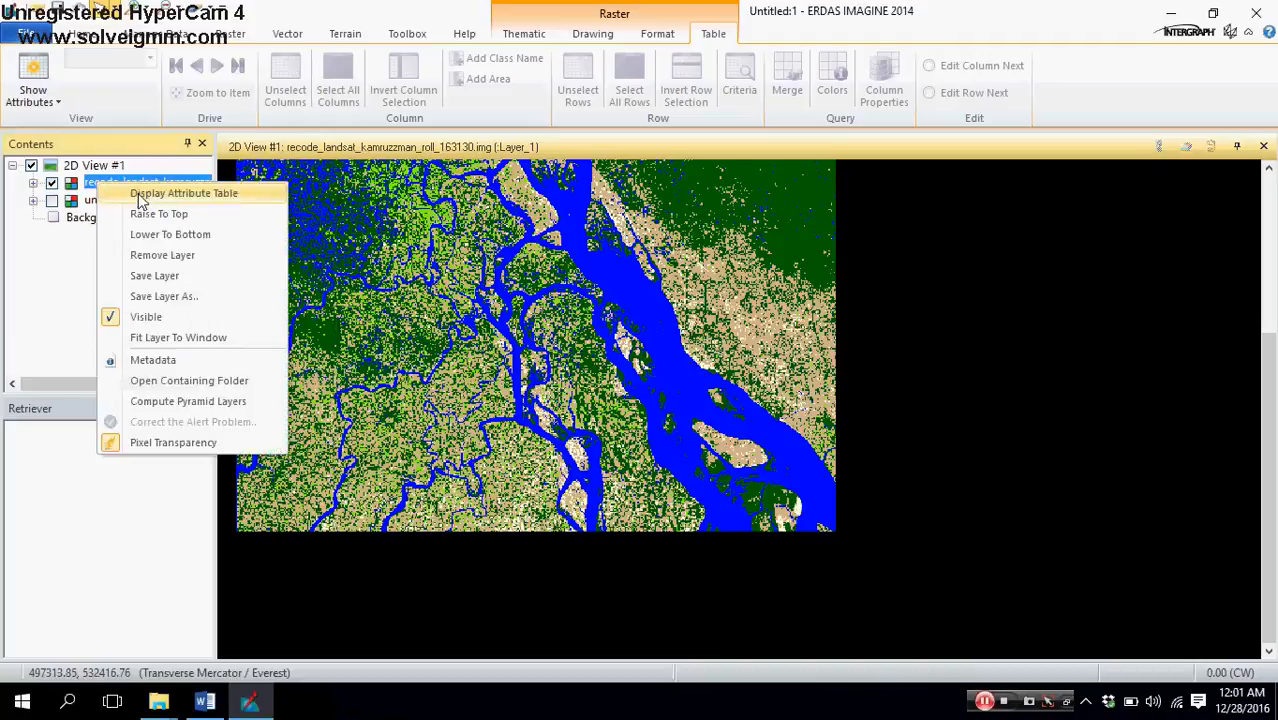
{"action": "left_click", "coordinate": [143, 193]}
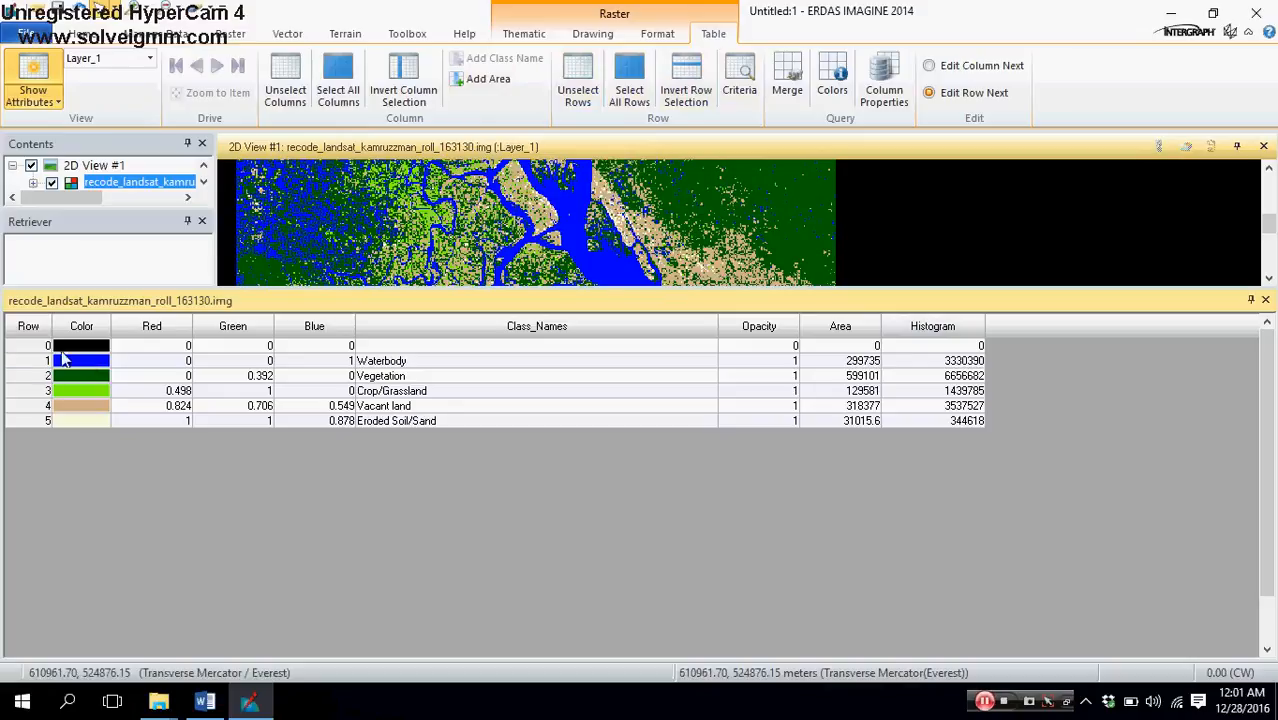
Step: Examine rows 1 to 5 of the attribute table one by one, comparing their class names, colors and areas
{"action": "left_click", "coordinate": [28, 362]}
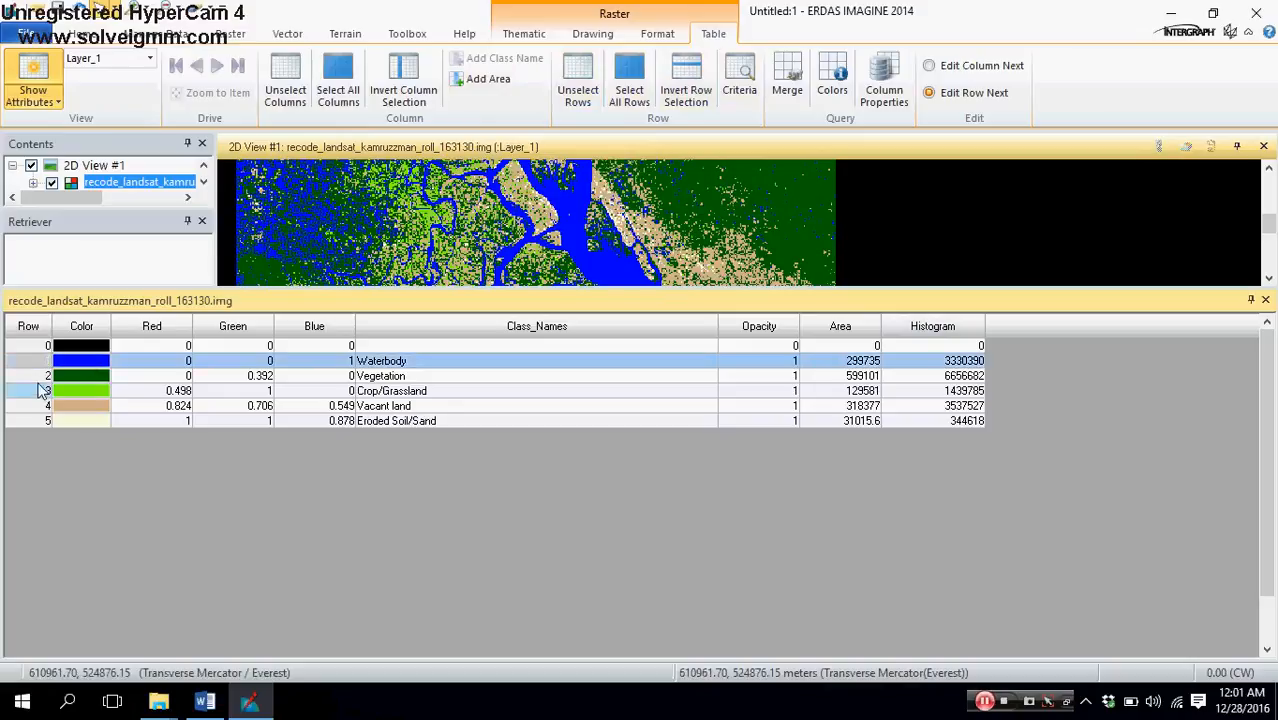
{"action": "left_click", "coordinate": [40, 390]}
{"action": "left_click", "coordinate": [43, 376]}
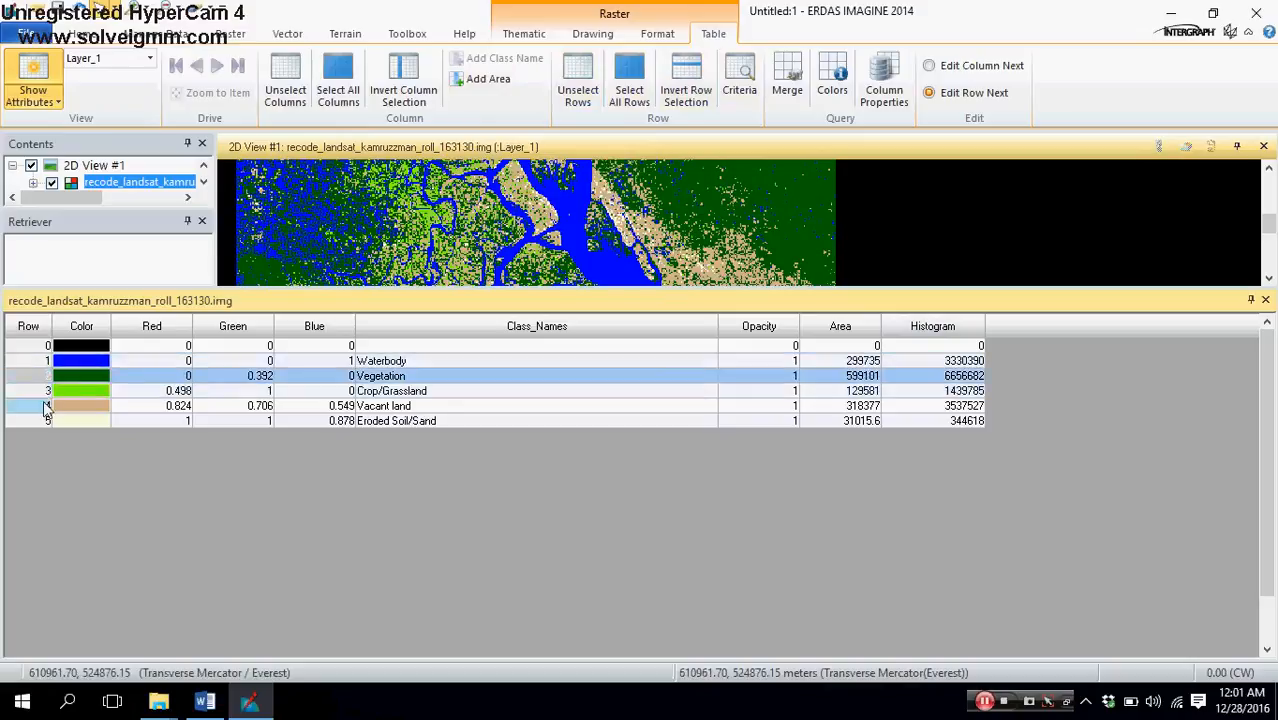
{"action": "left_click", "coordinate": [42, 391]}
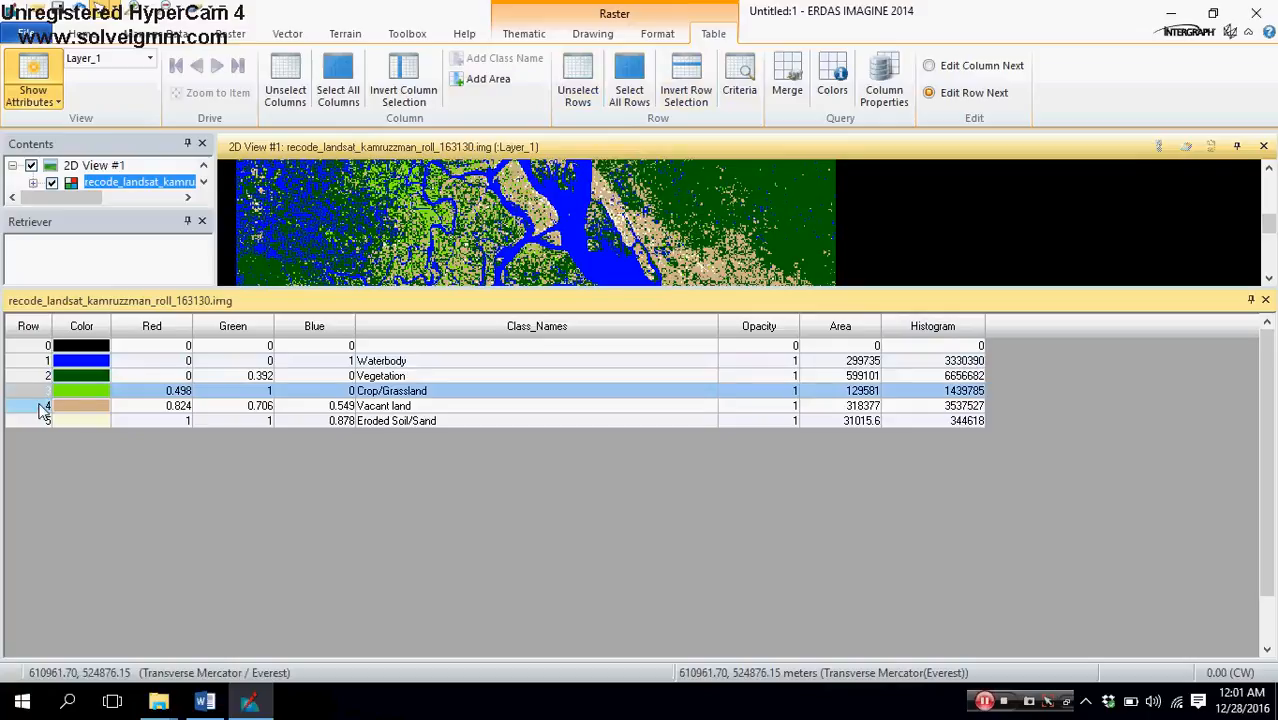
{"action": "left_click", "coordinate": [40, 406]}
{"action": "left_click", "coordinate": [42, 421]}
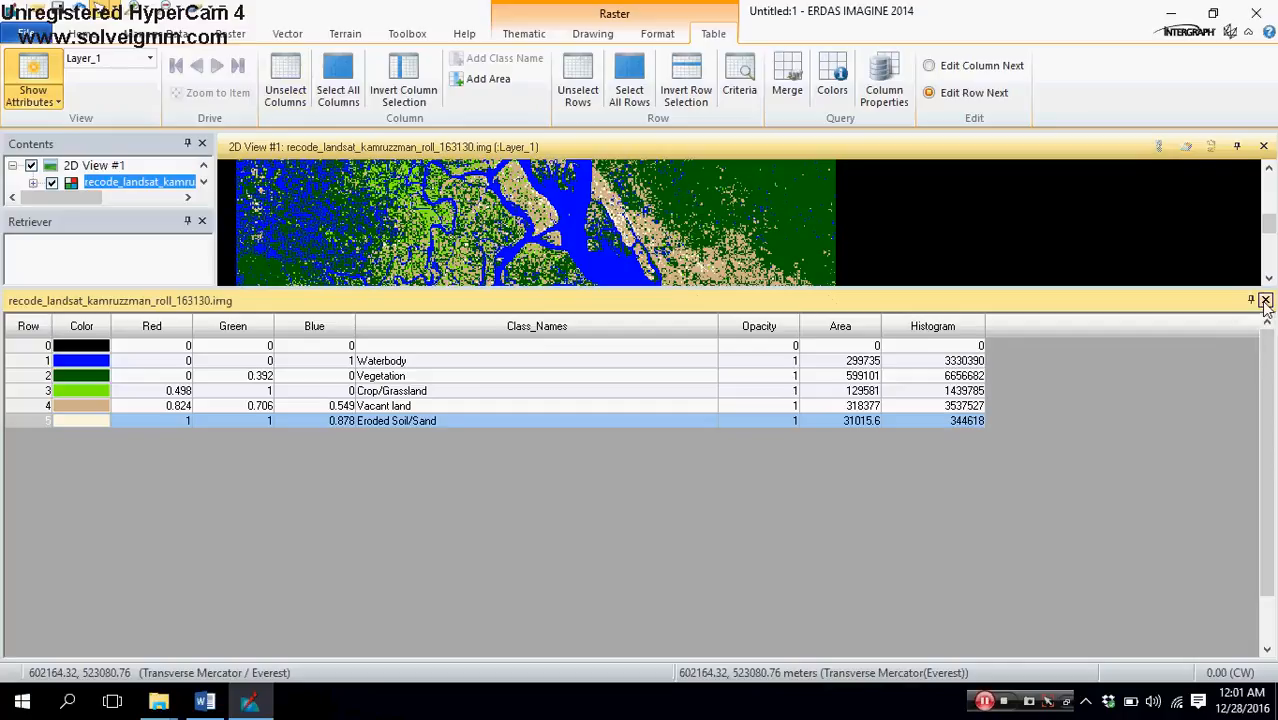
Step: Switch to the Word document, review image classification steps 5 to 10, and return to ERDAS IMAGINE
{"action": "left_click", "coordinate": [204, 701]}
{"action": "left_click", "coordinate": [518, 483]}
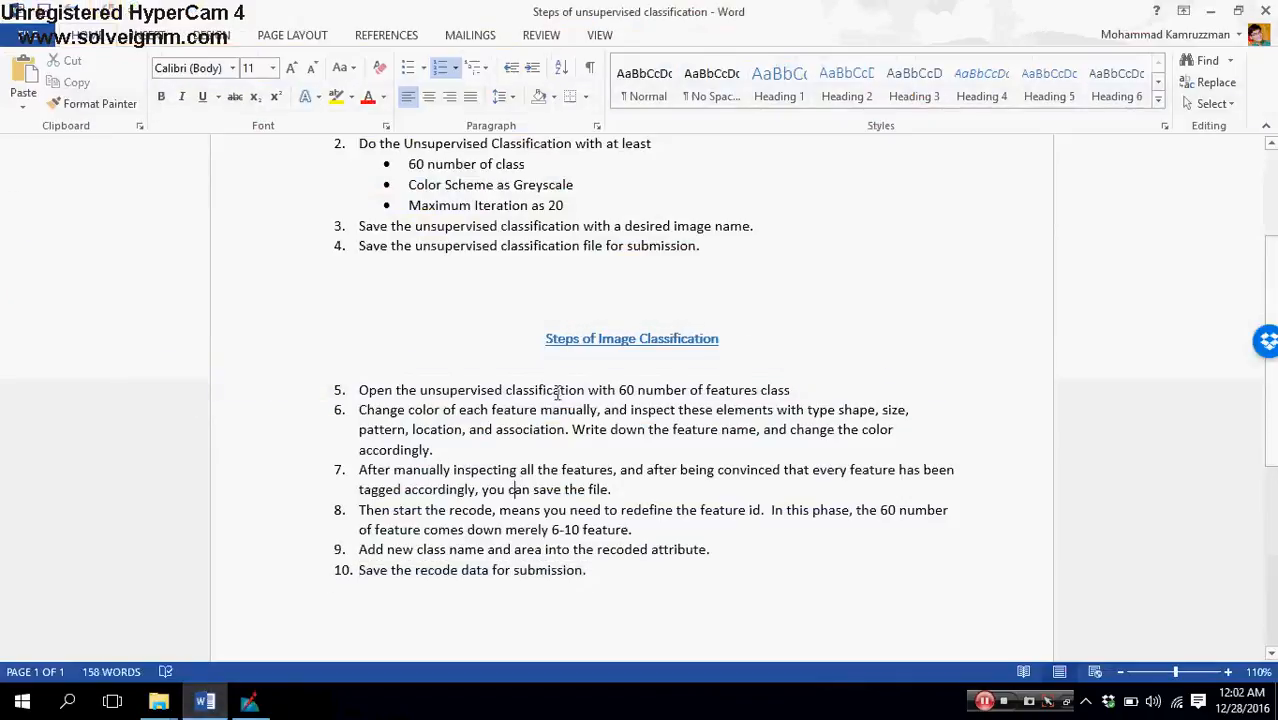
{"action": "scroll", "coordinate": [572, 392], "scroll_direction": "up", "scroll_amount": 2}
{"action": "scroll", "coordinate": [572, 392], "scroll_direction": "up", "scroll_amount": 2}
{"action": "scroll", "coordinate": [572, 392], "scroll_direction": "down", "scroll_amount": 3}
{"action": "left_click_drag", "start_coordinate": [590, 568], "coordinate": [340, 391]}
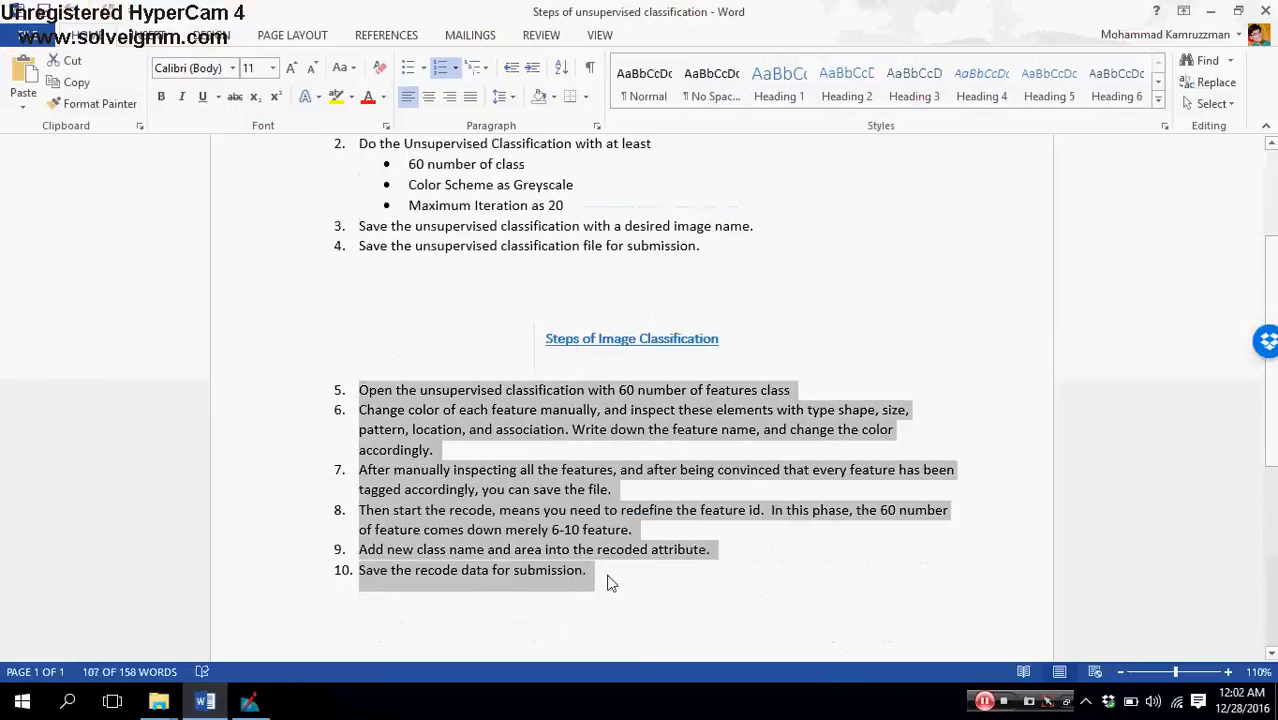
{"action": "left_click", "coordinate": [608, 578]}
{"action": "left_click", "coordinate": [252, 700]}
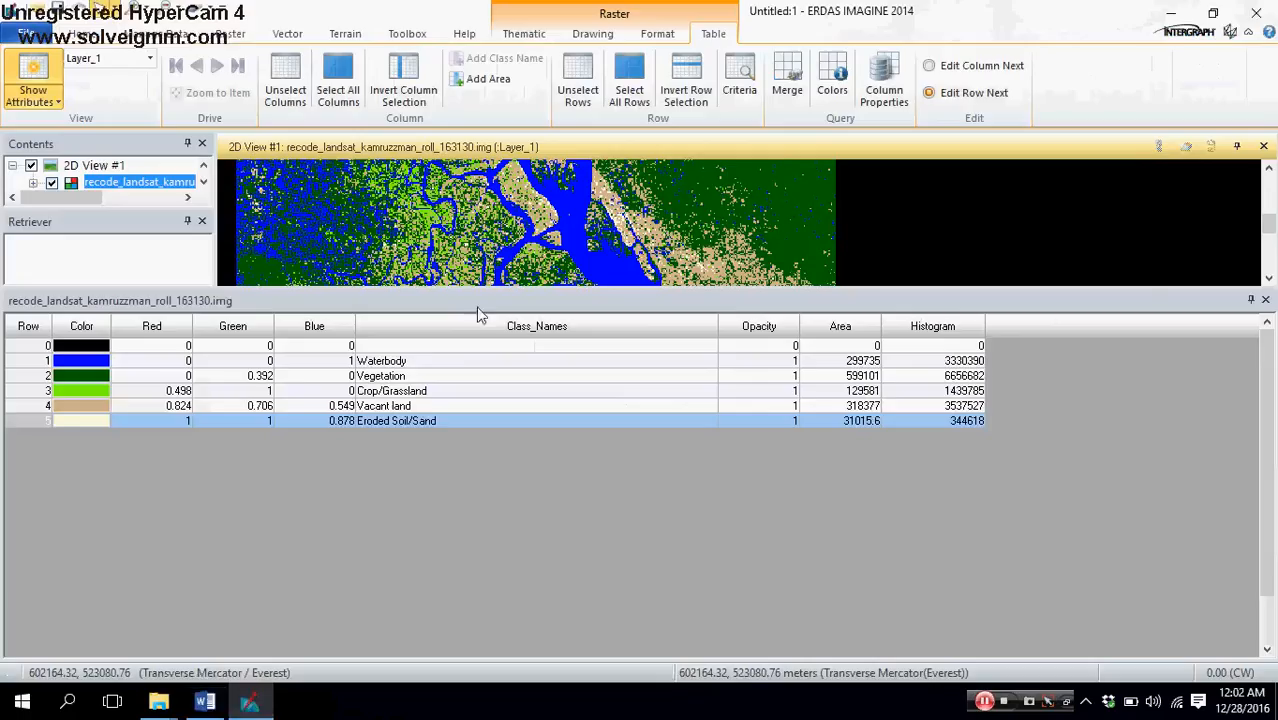